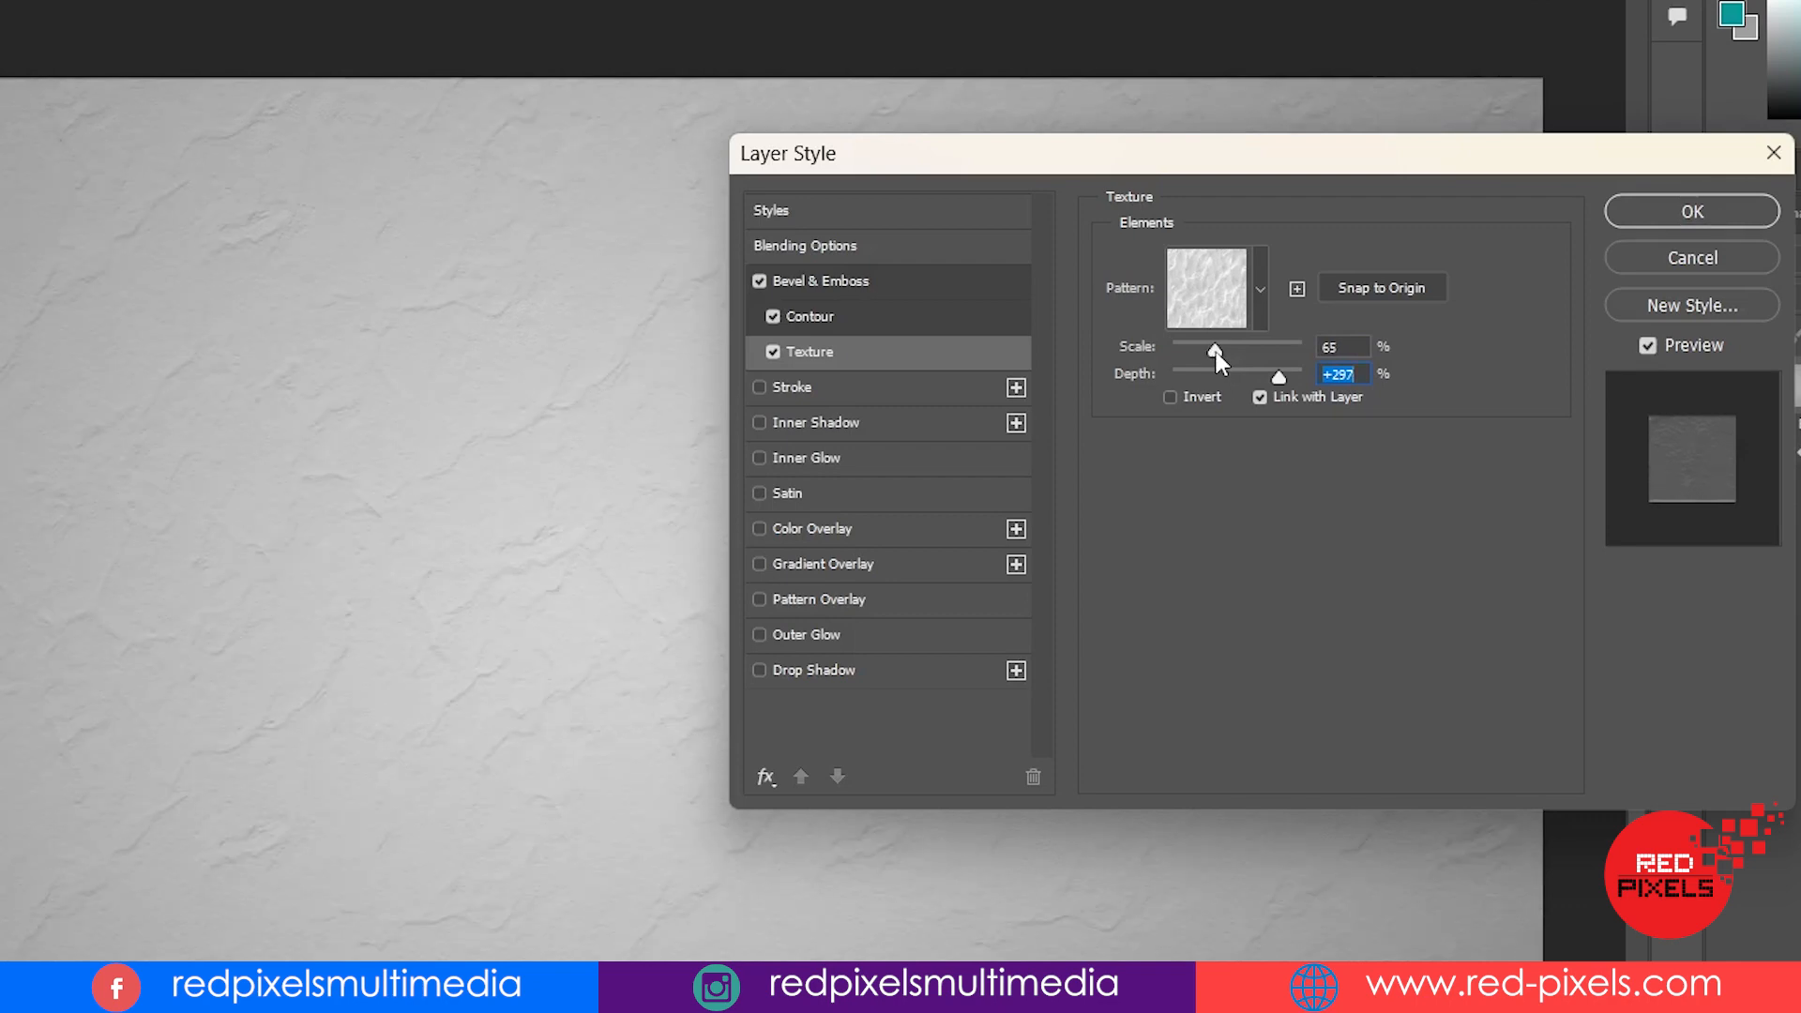
- Adjust the pattern scale and depth of the Bevel & Emboss texture on the background and apply the layer style
drag(1213, 351, 1280, 379)
click(1664, 211)
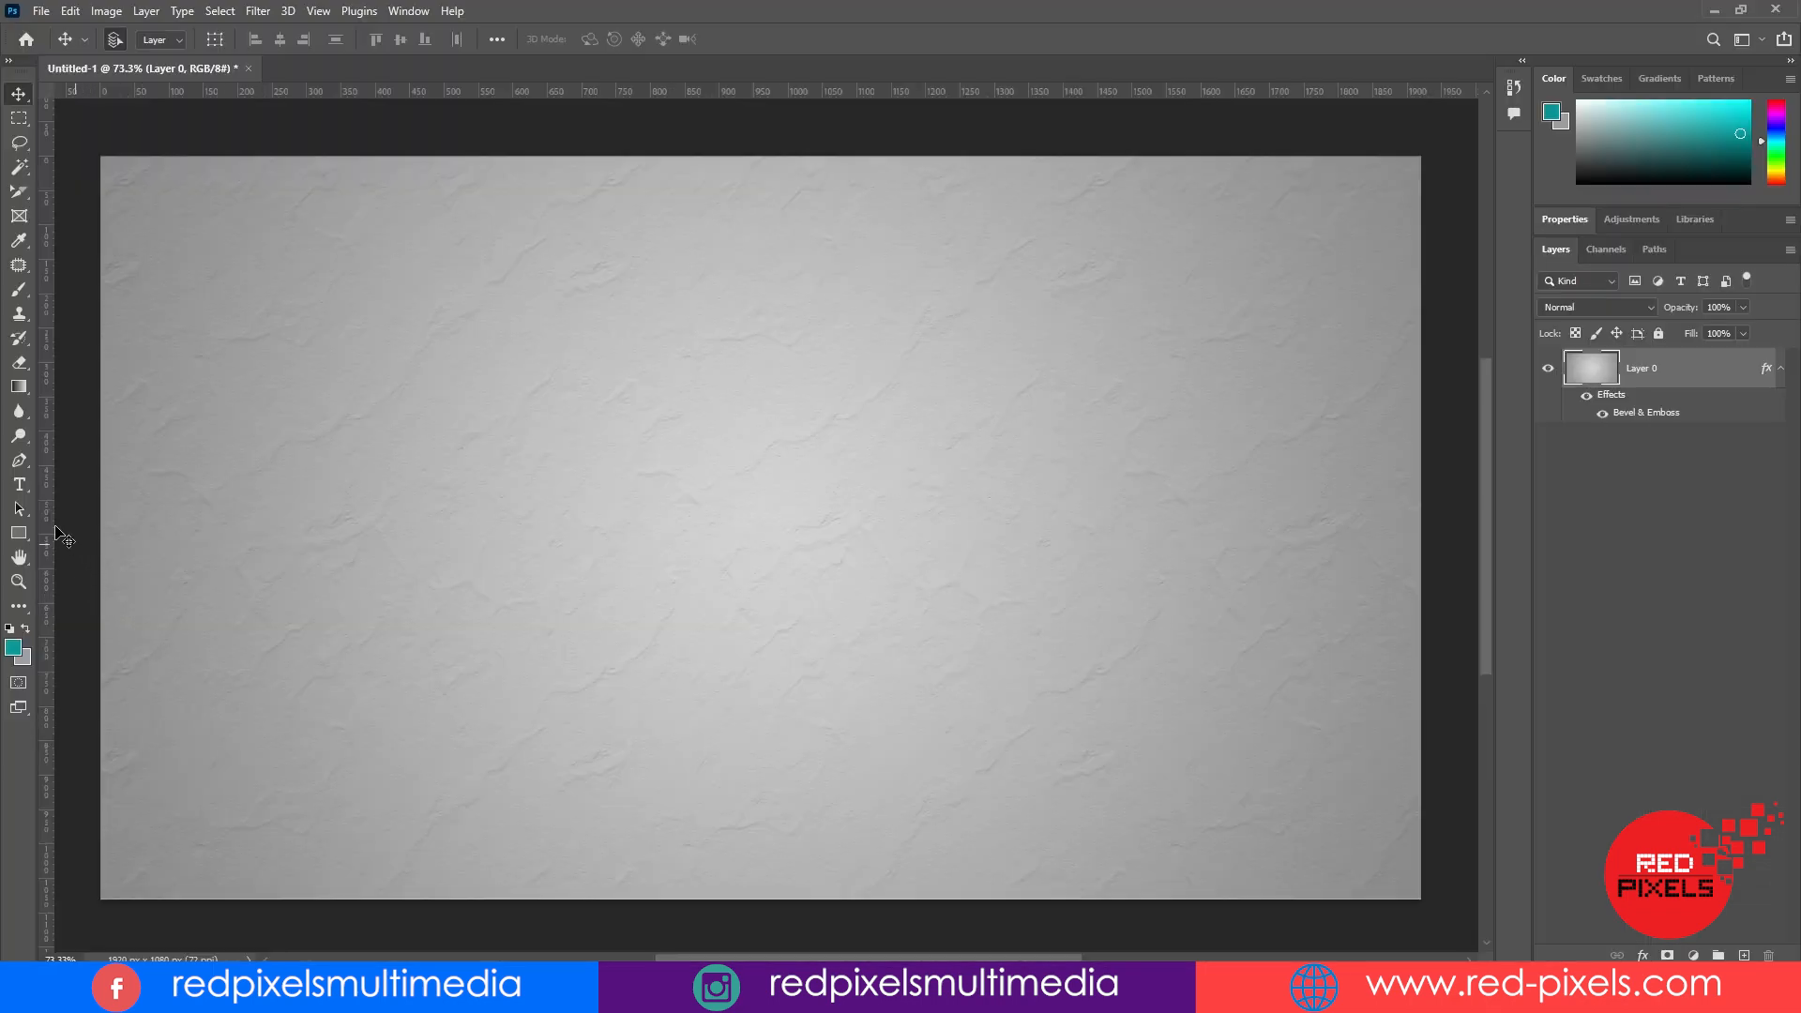
- Add the horizontal text RED PIXELS to the canvas on a new type layer
click(20, 486)
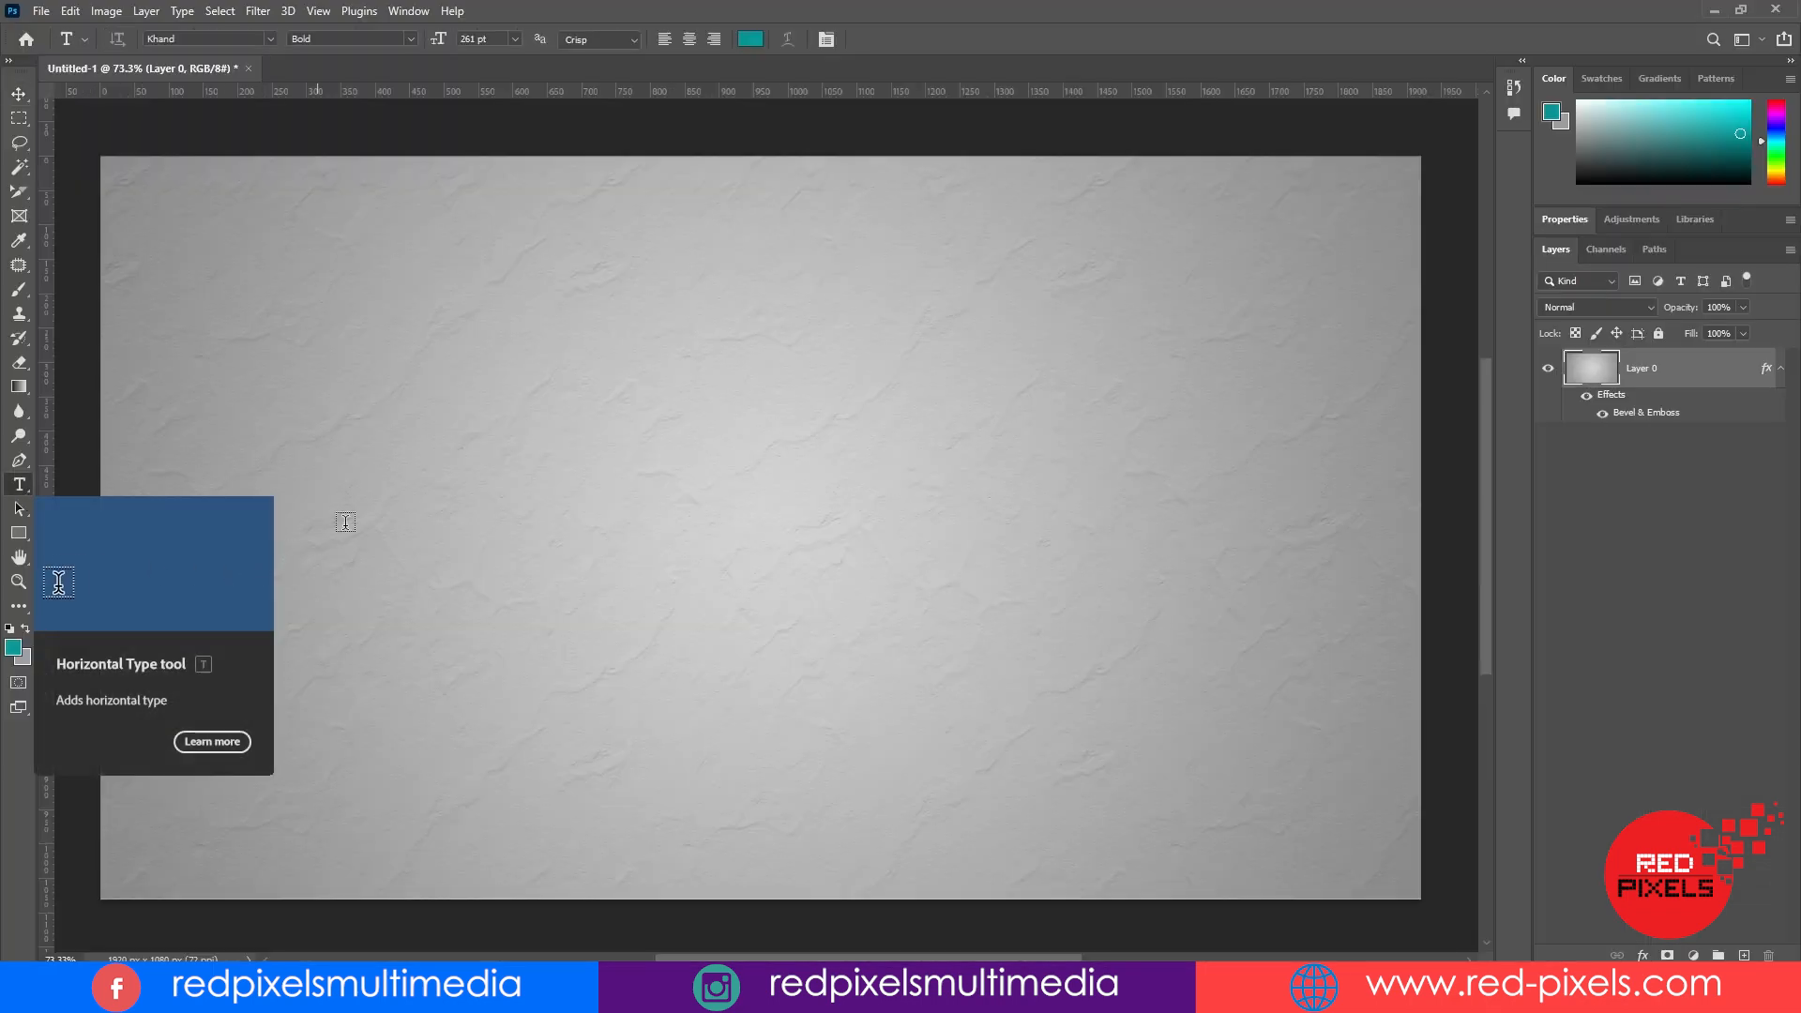
click(357, 491)
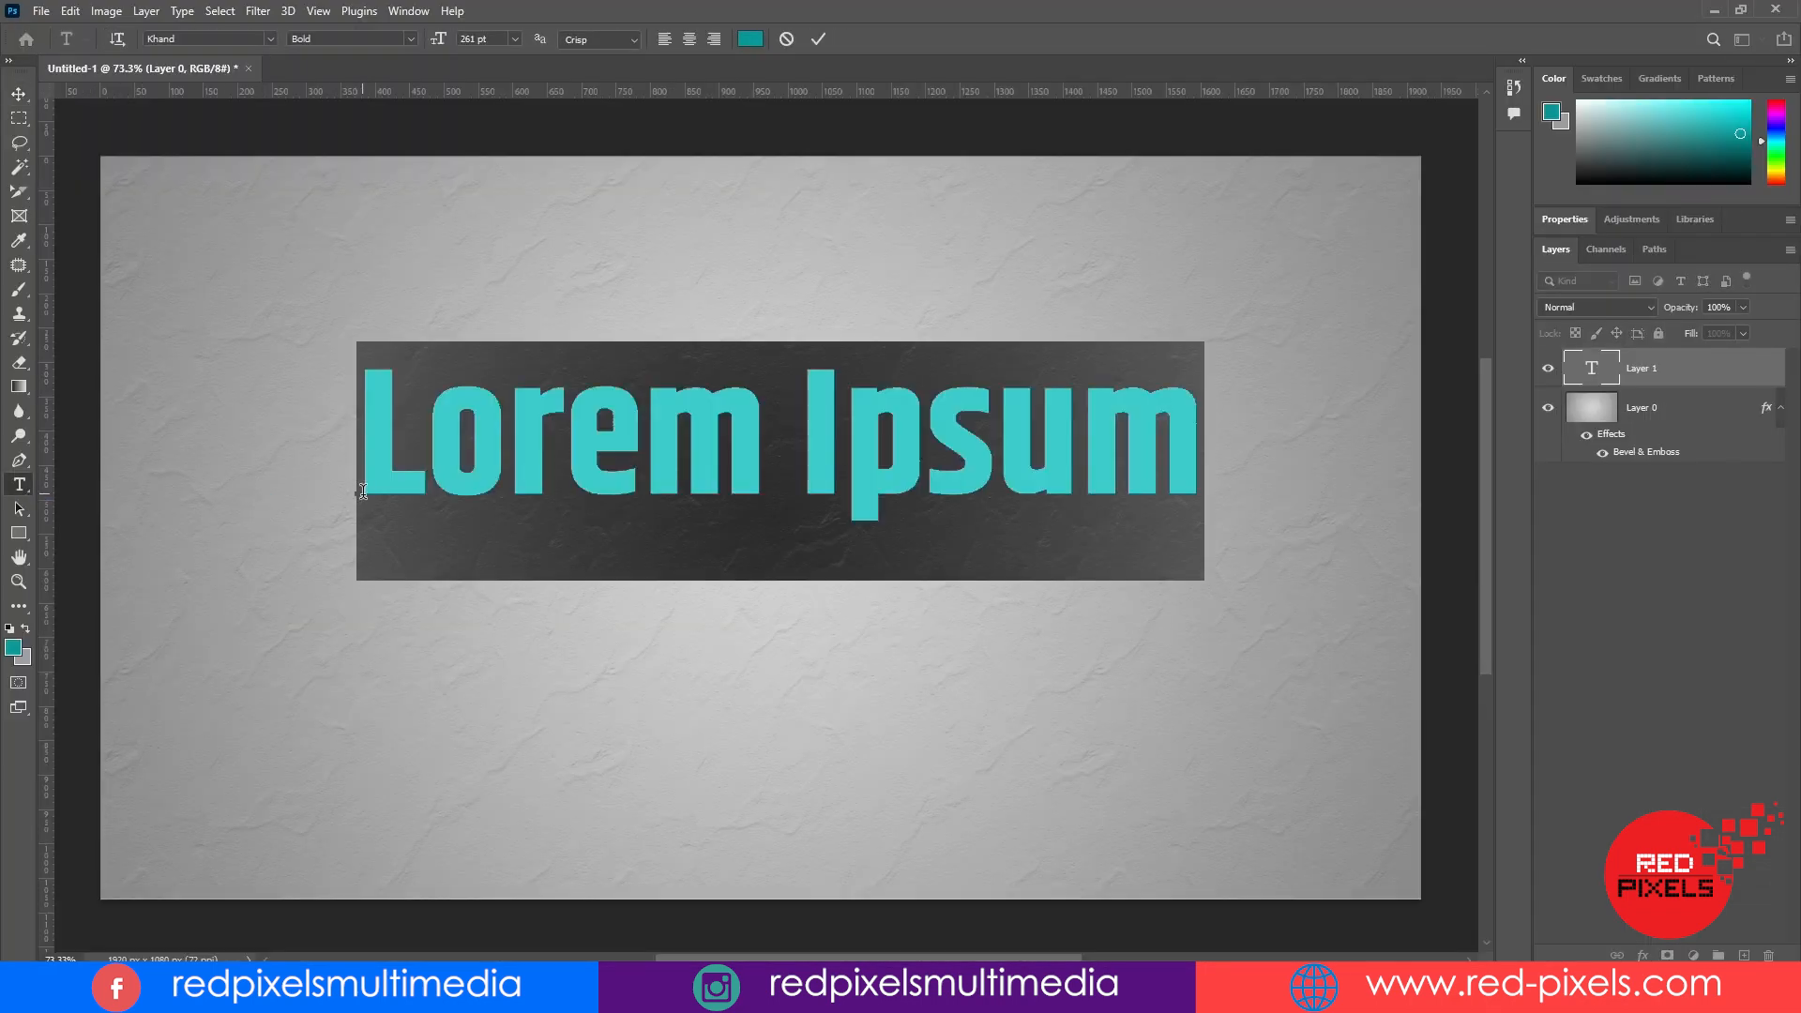
text(RED PIXELS)
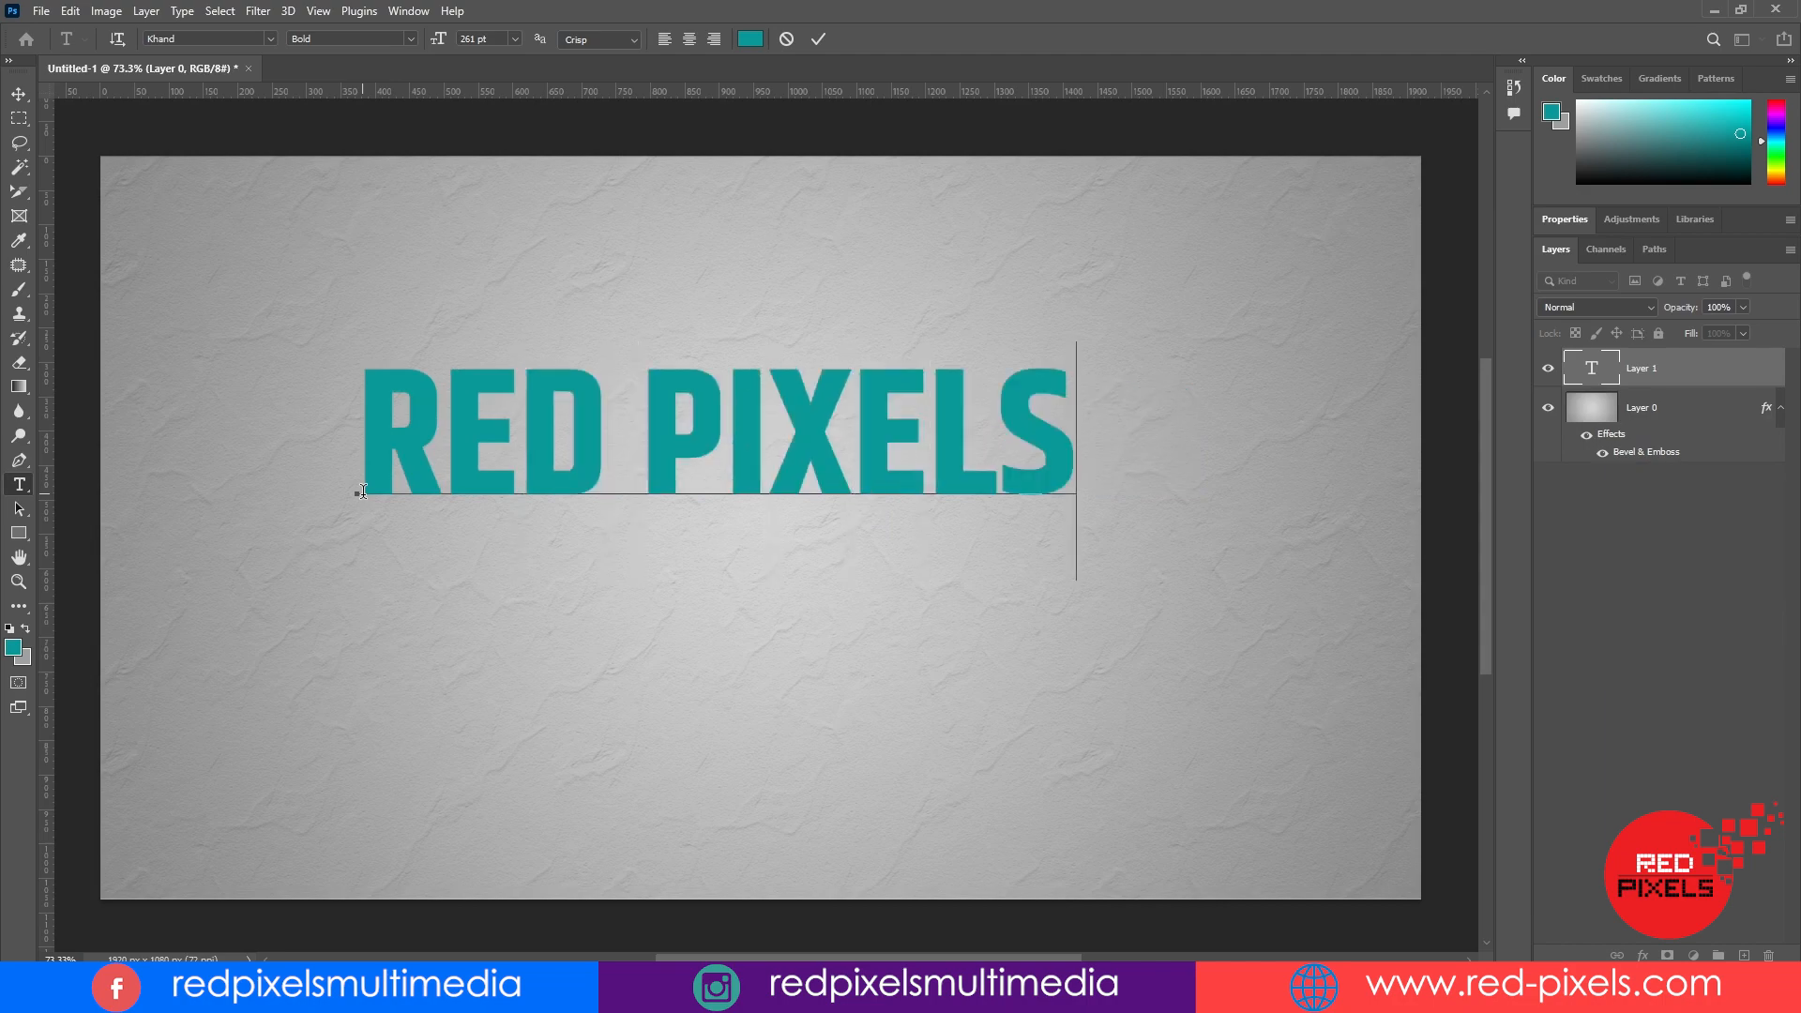
- Set the RED PIXELS text size to 350 pt and move the text to the centre of the canvas
drag(371, 455, 1077, 459)
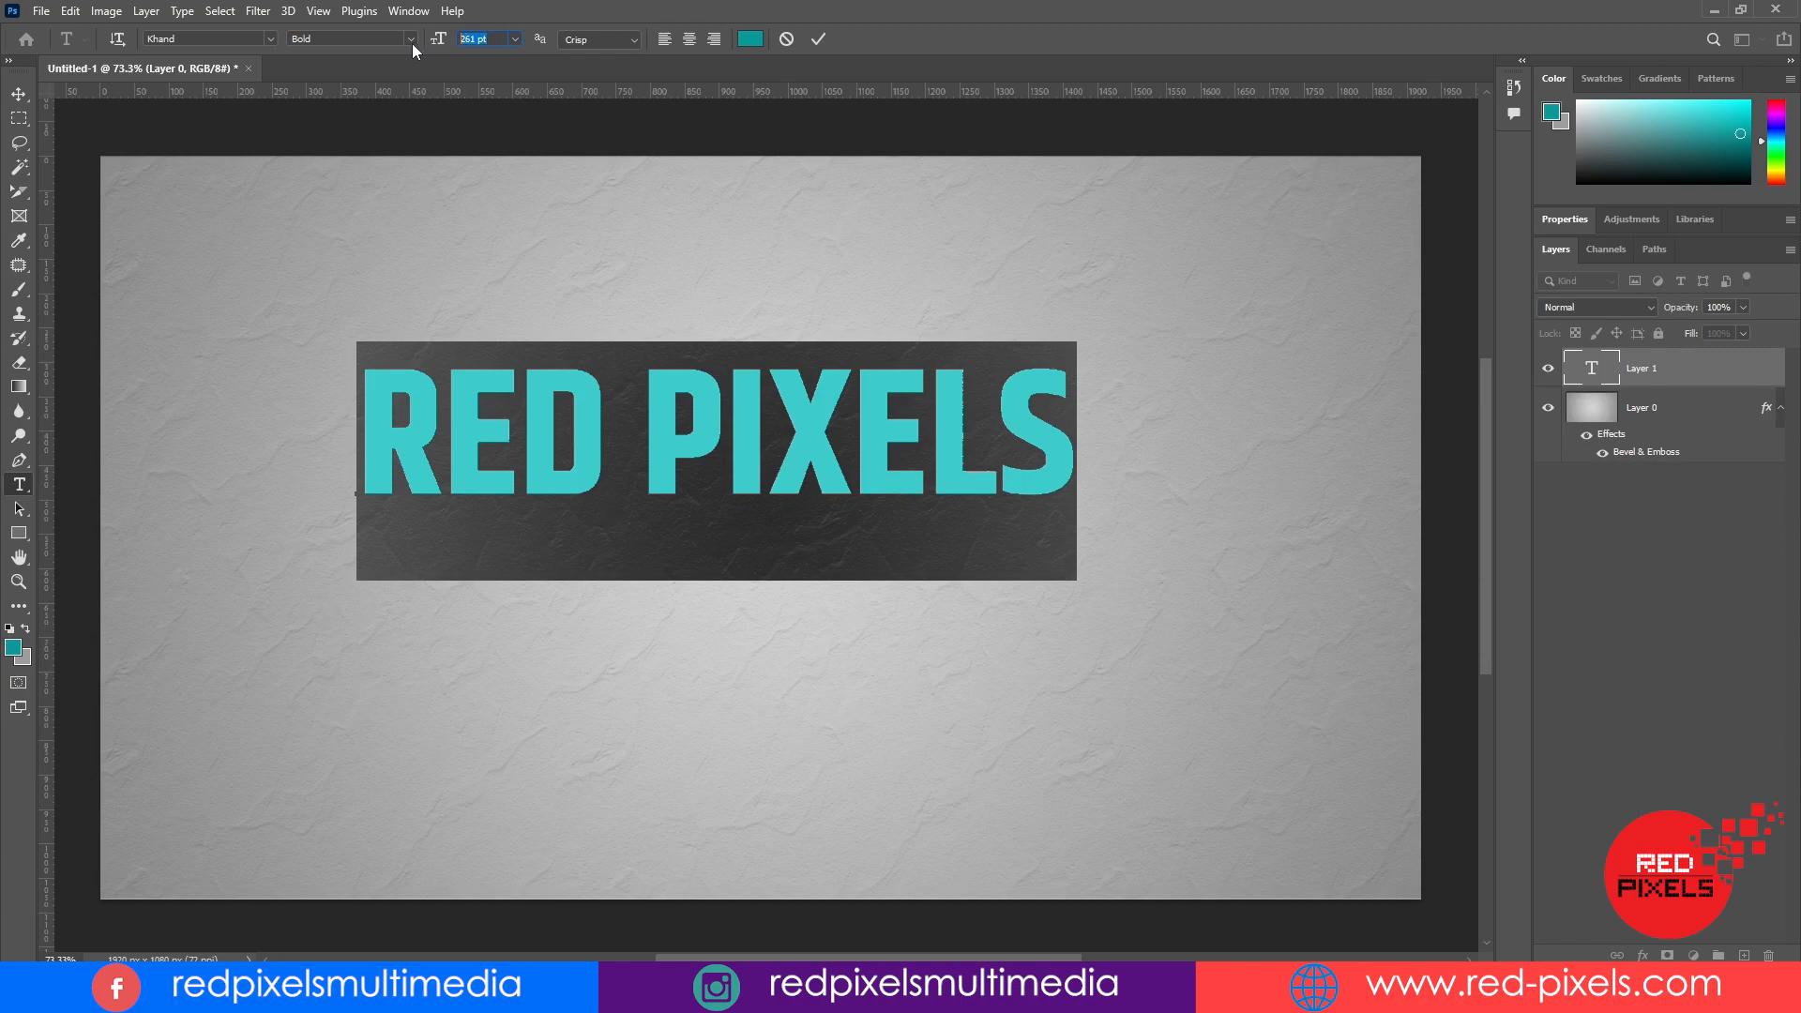
text(350)
key(Return)
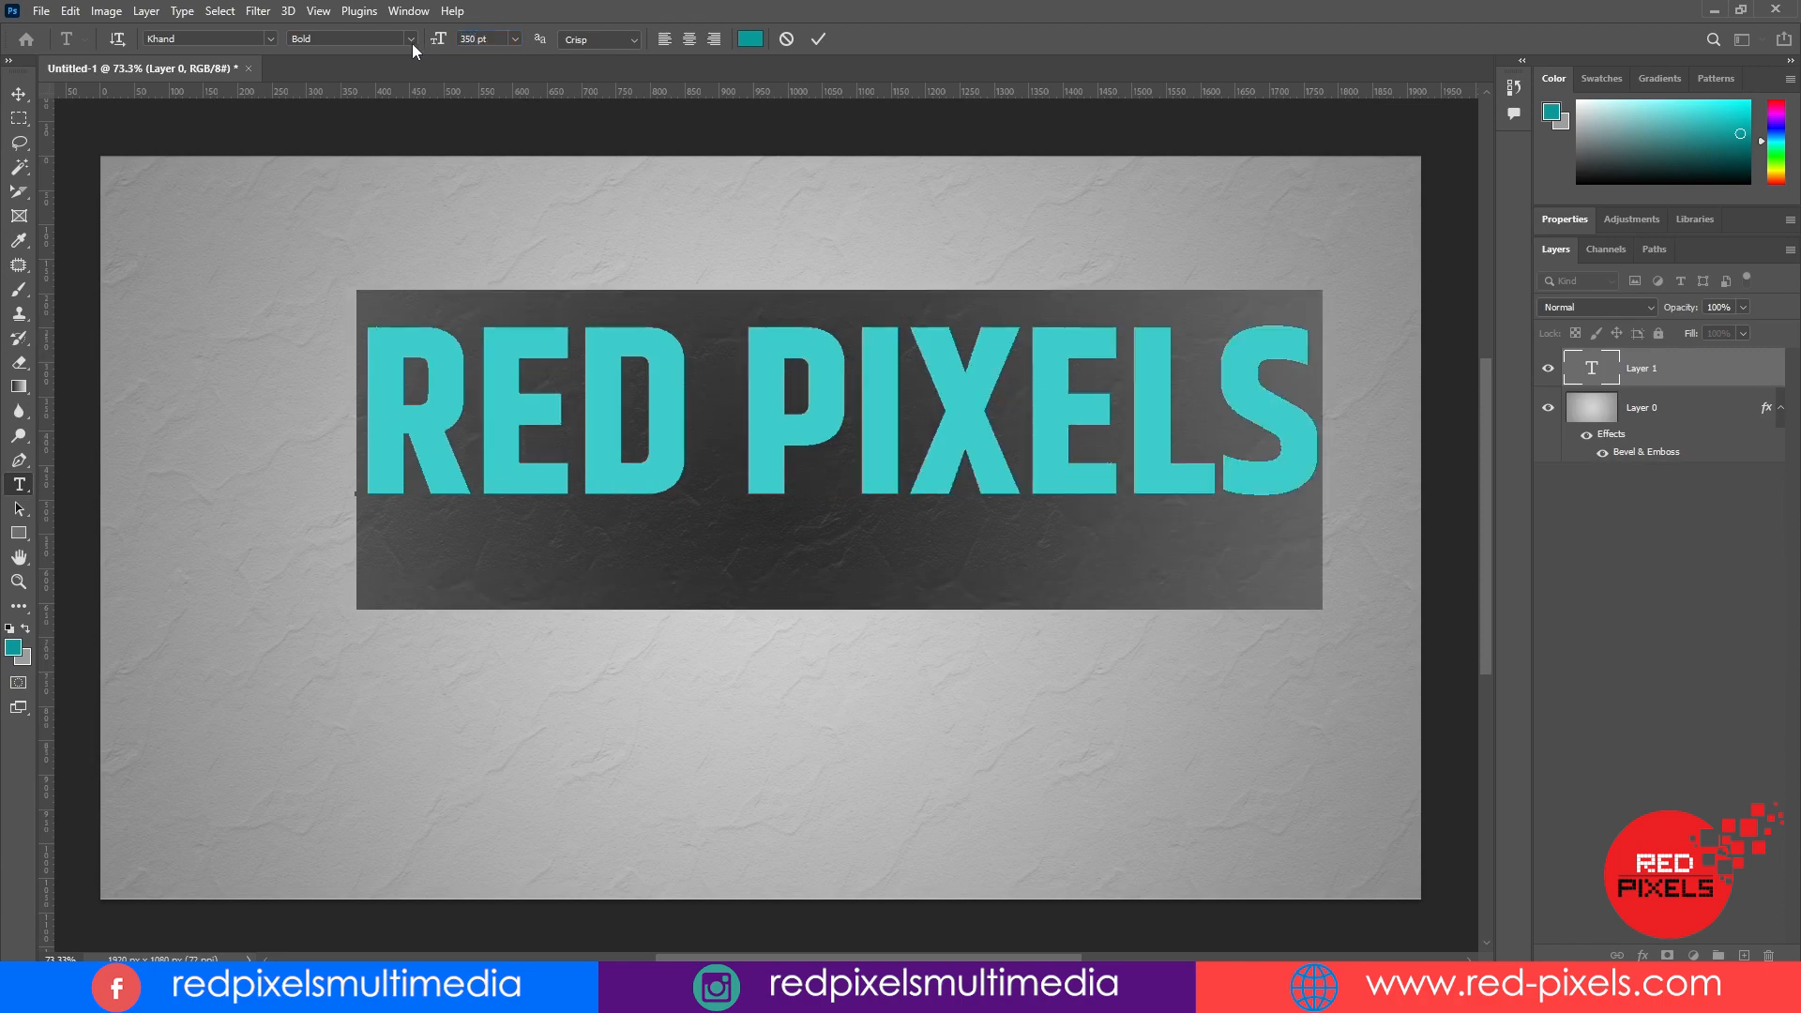
click(26, 94)
drag(873, 387, 786, 495)
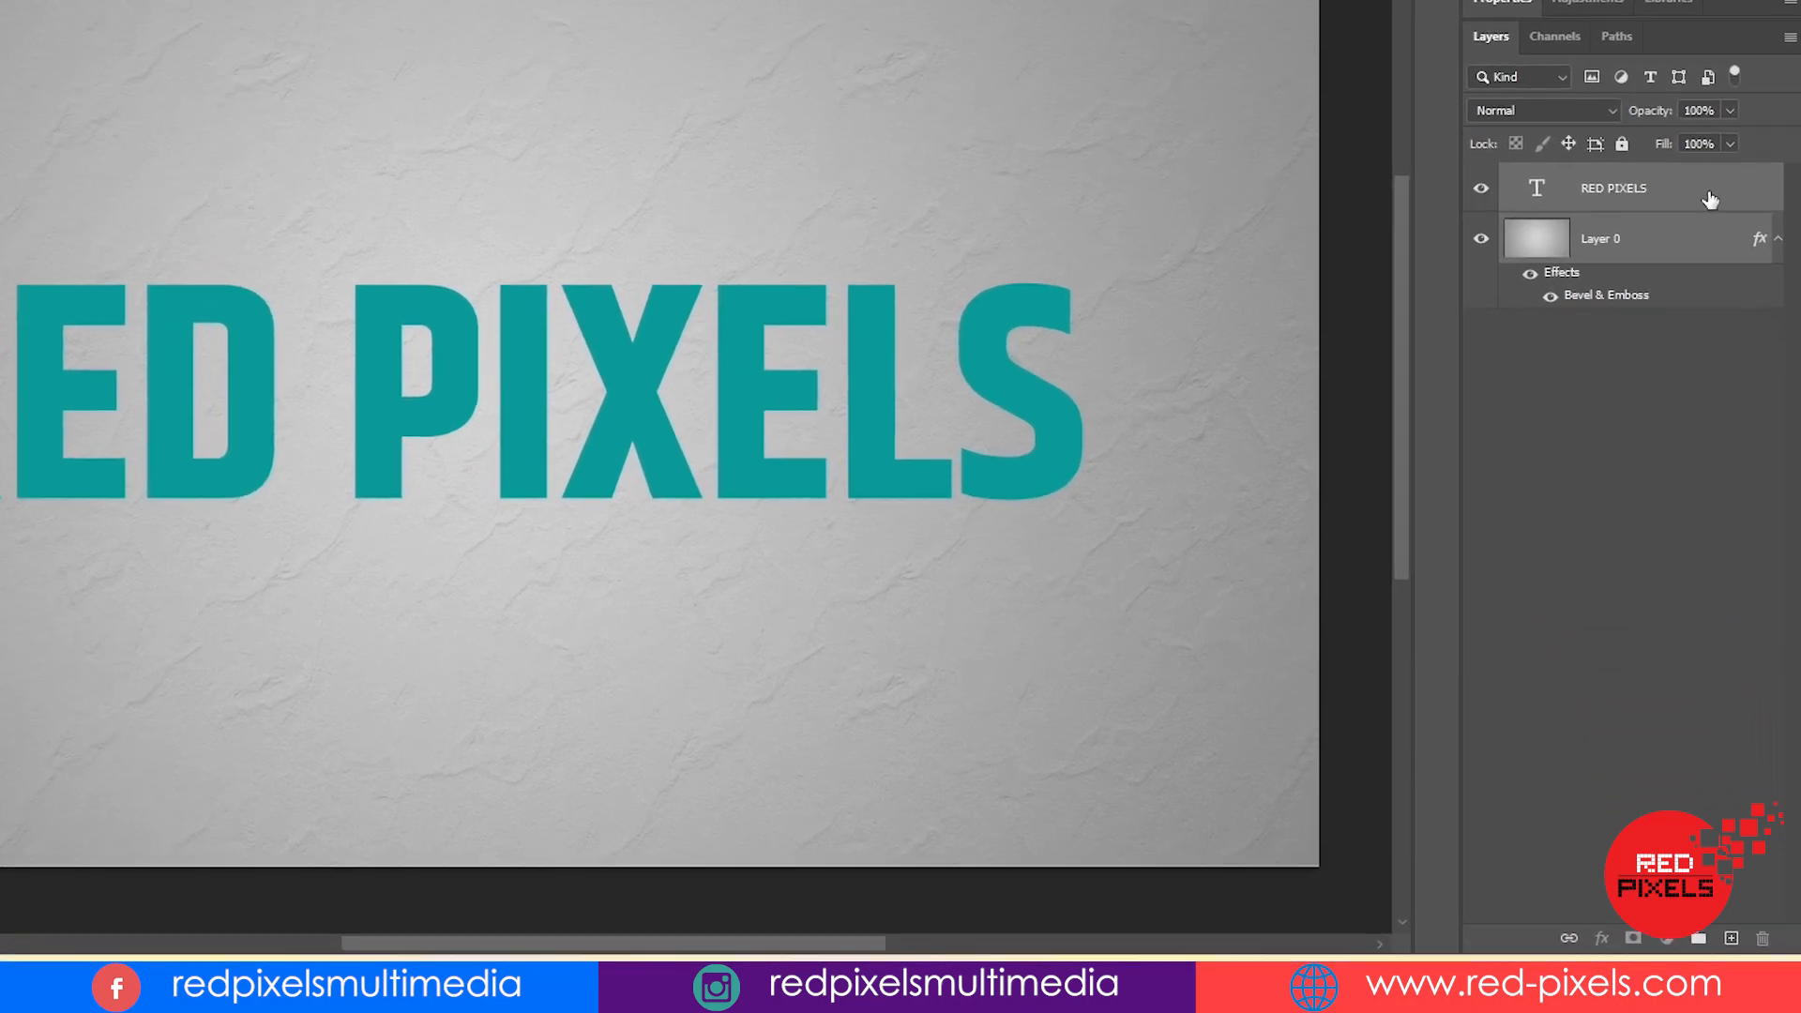
- Duplicate the RED PIXELS text layer twice and hide both copies
drag(1677, 192, 1729, 935)
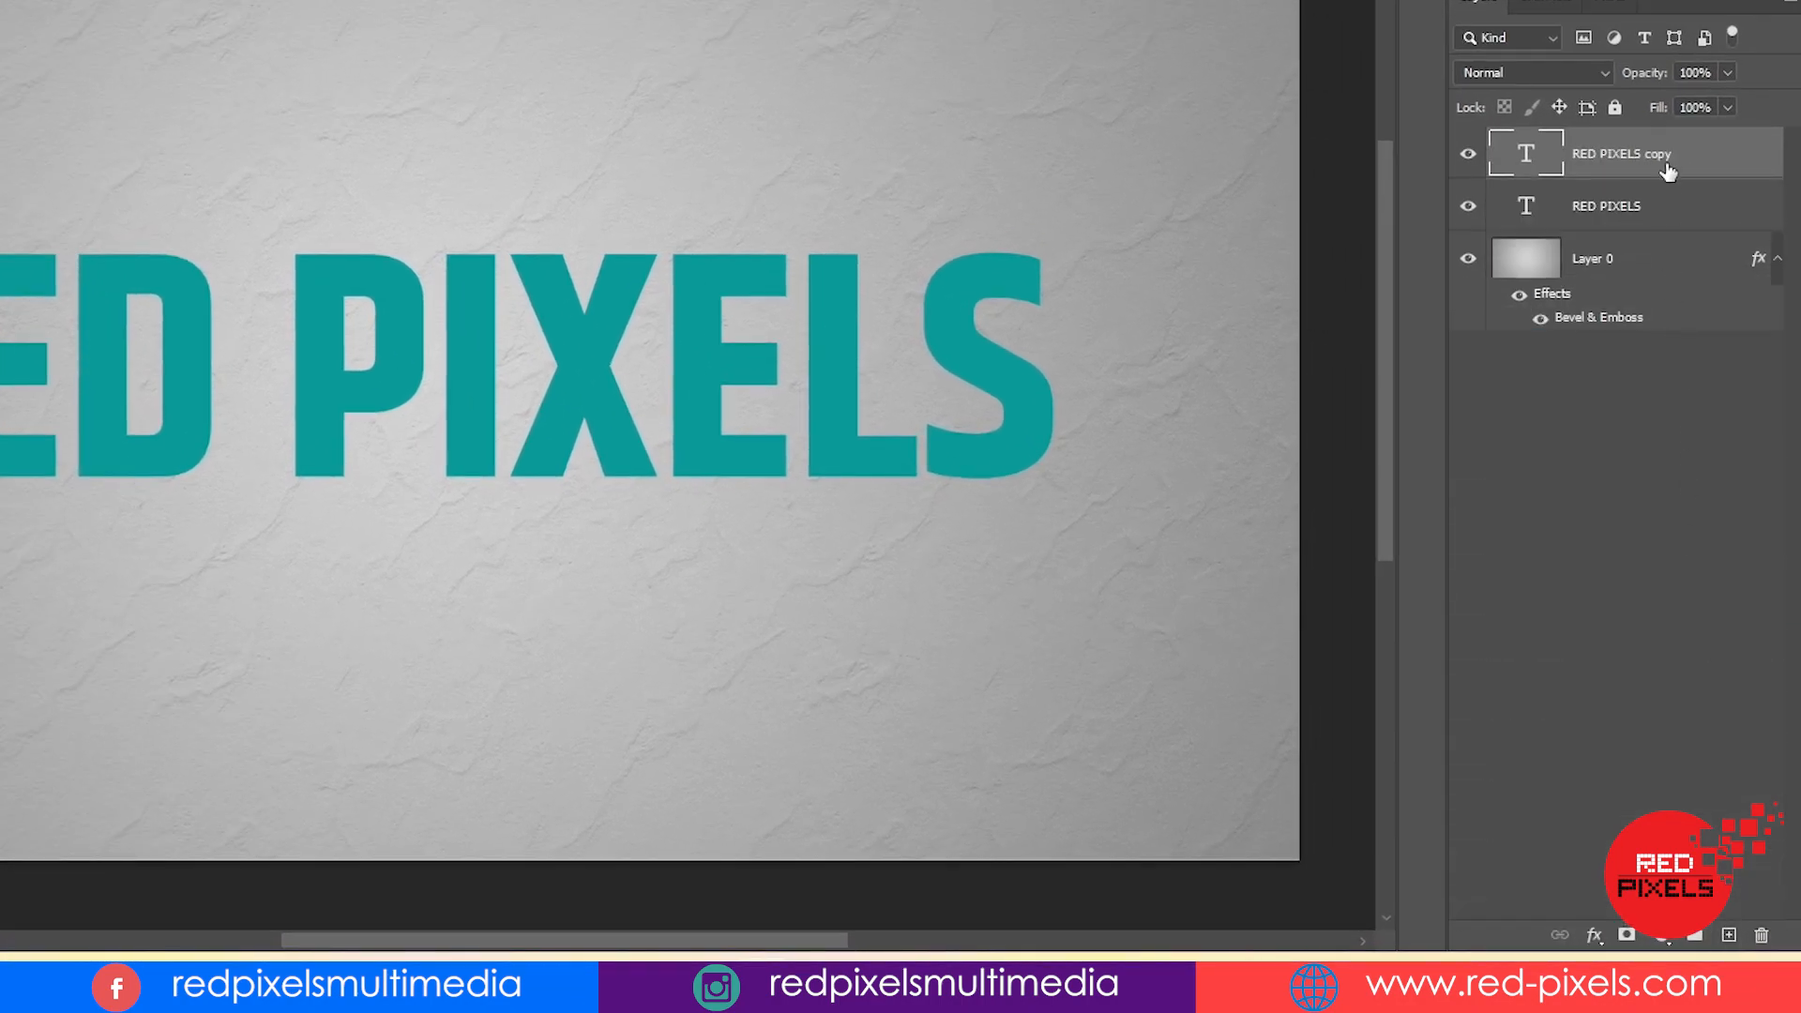
drag(1668, 171, 1729, 935)
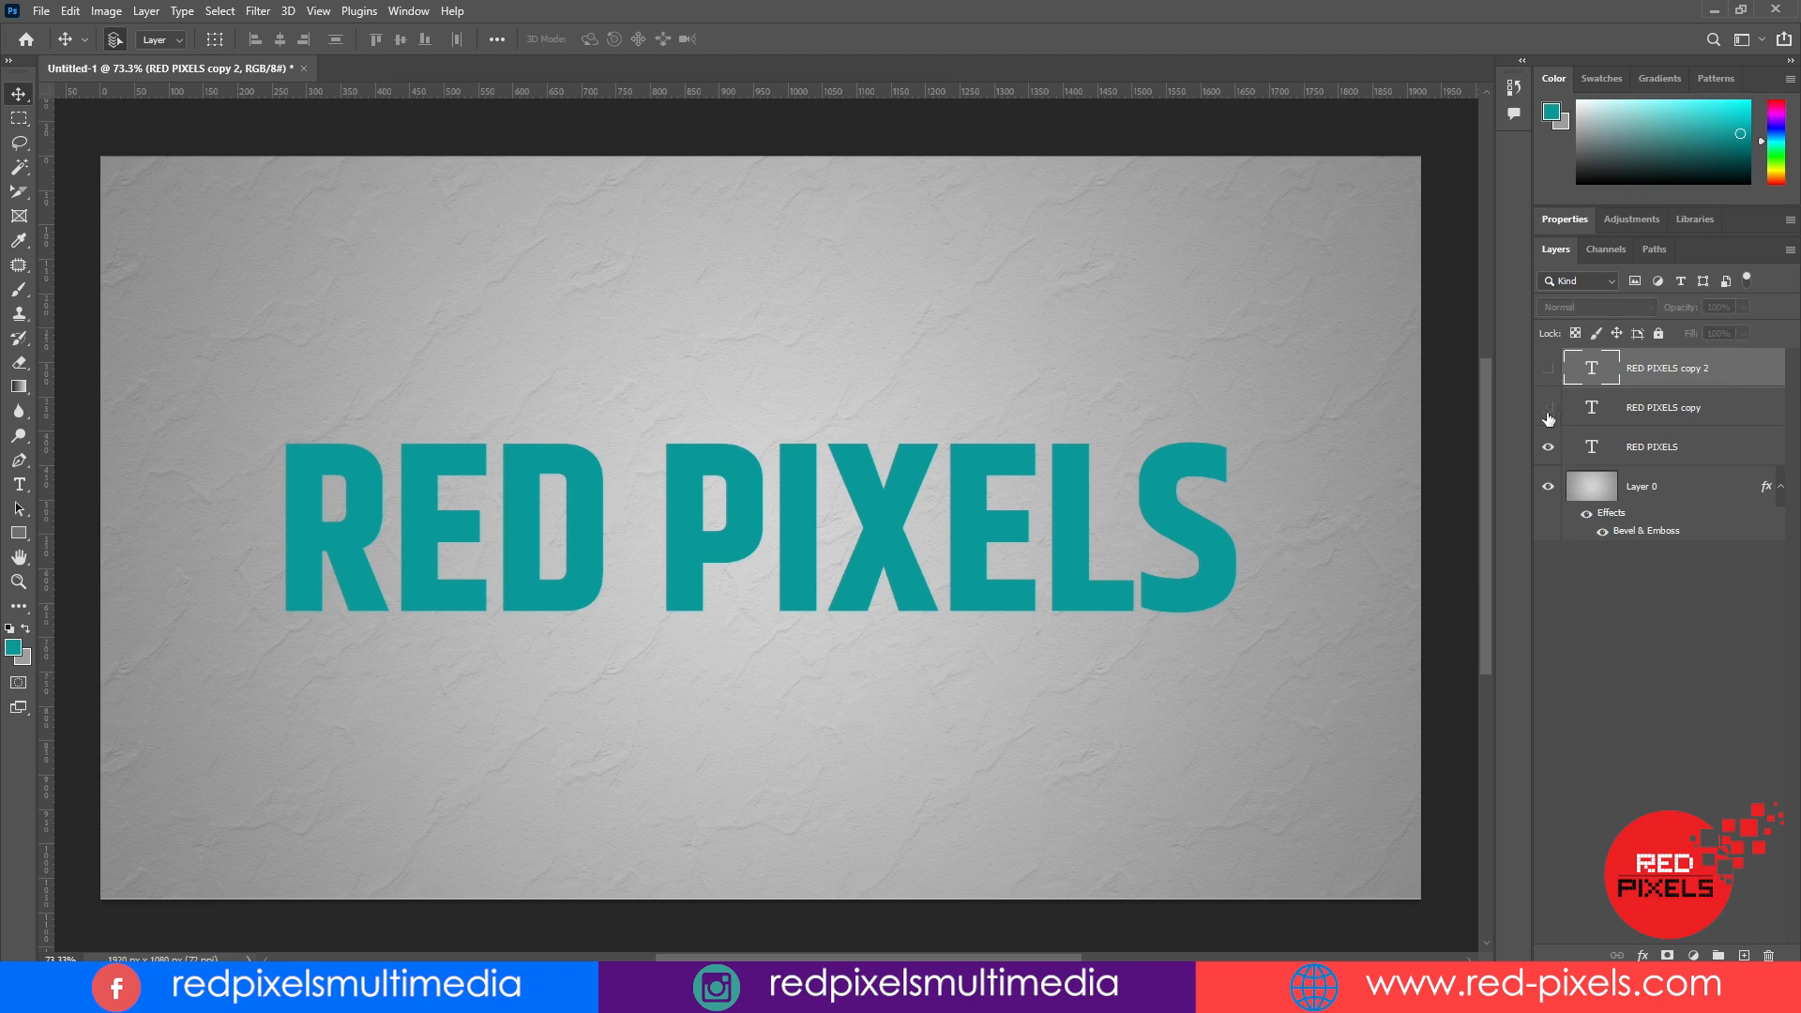
- Add an Inner Shadow to the original RED PIXELS layer with 56% opacity, a 126° angle and 27 px distance
click(1649, 452)
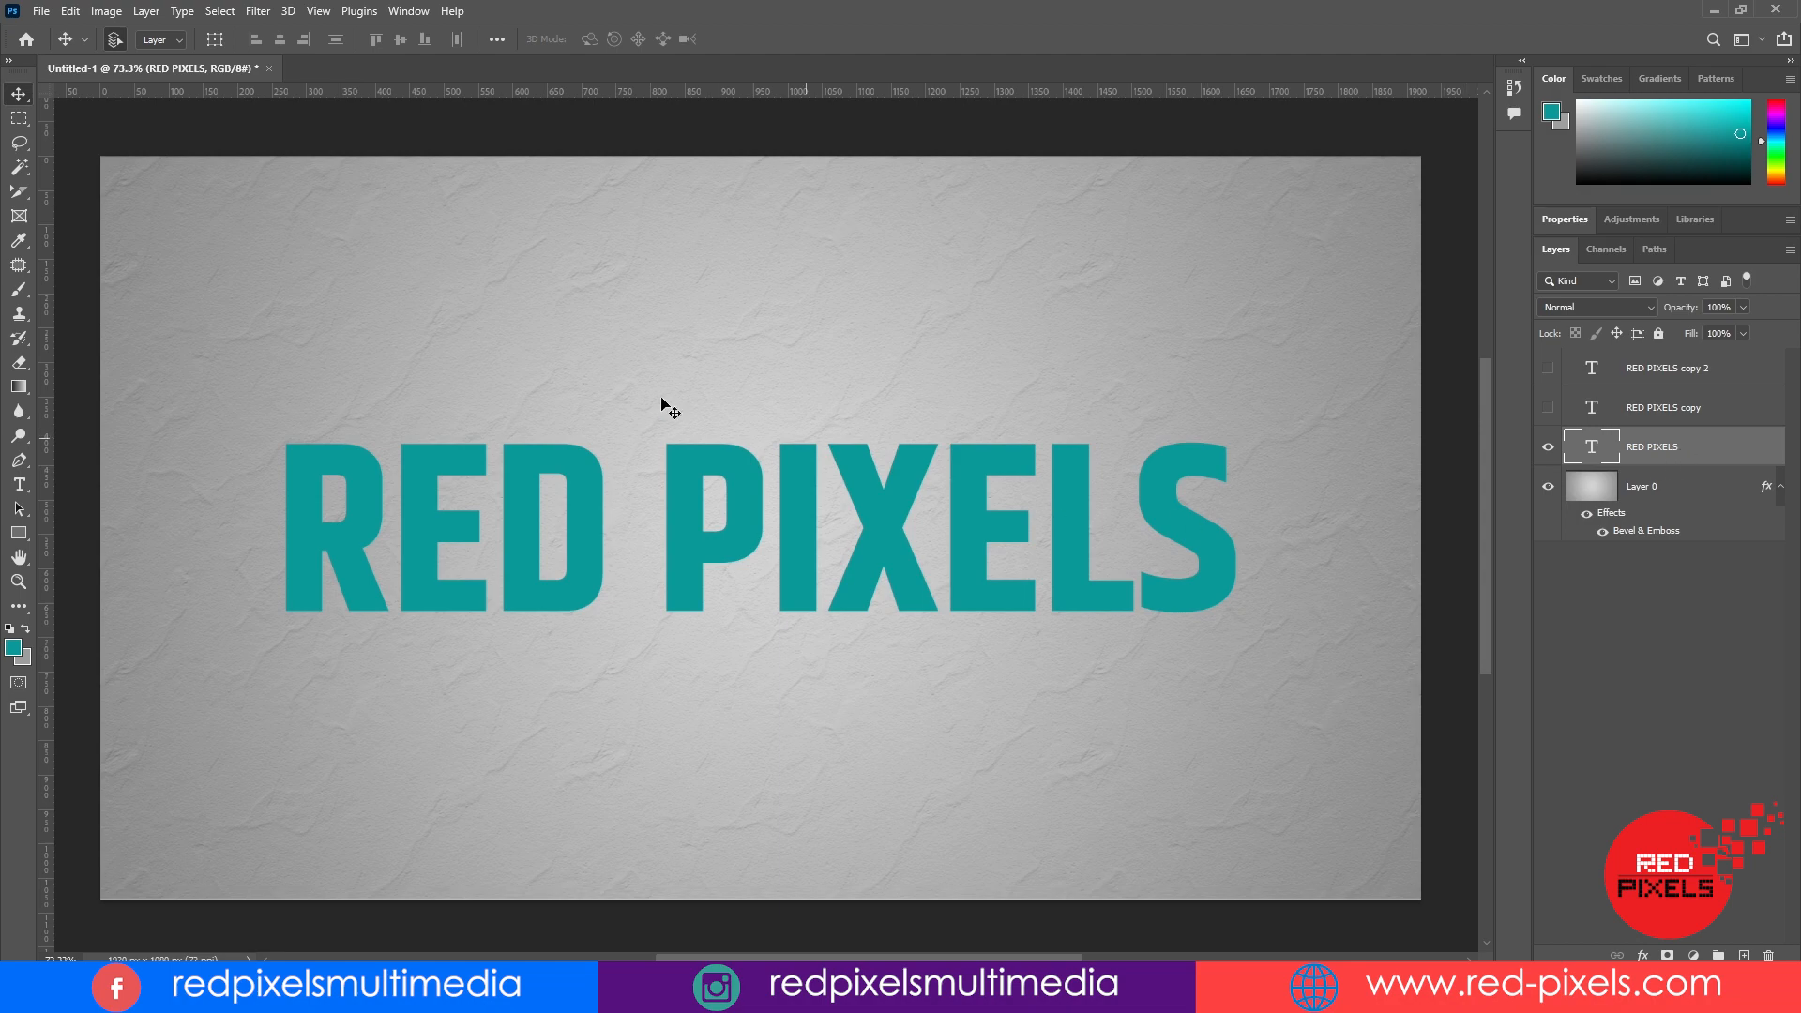
click(148, 10)
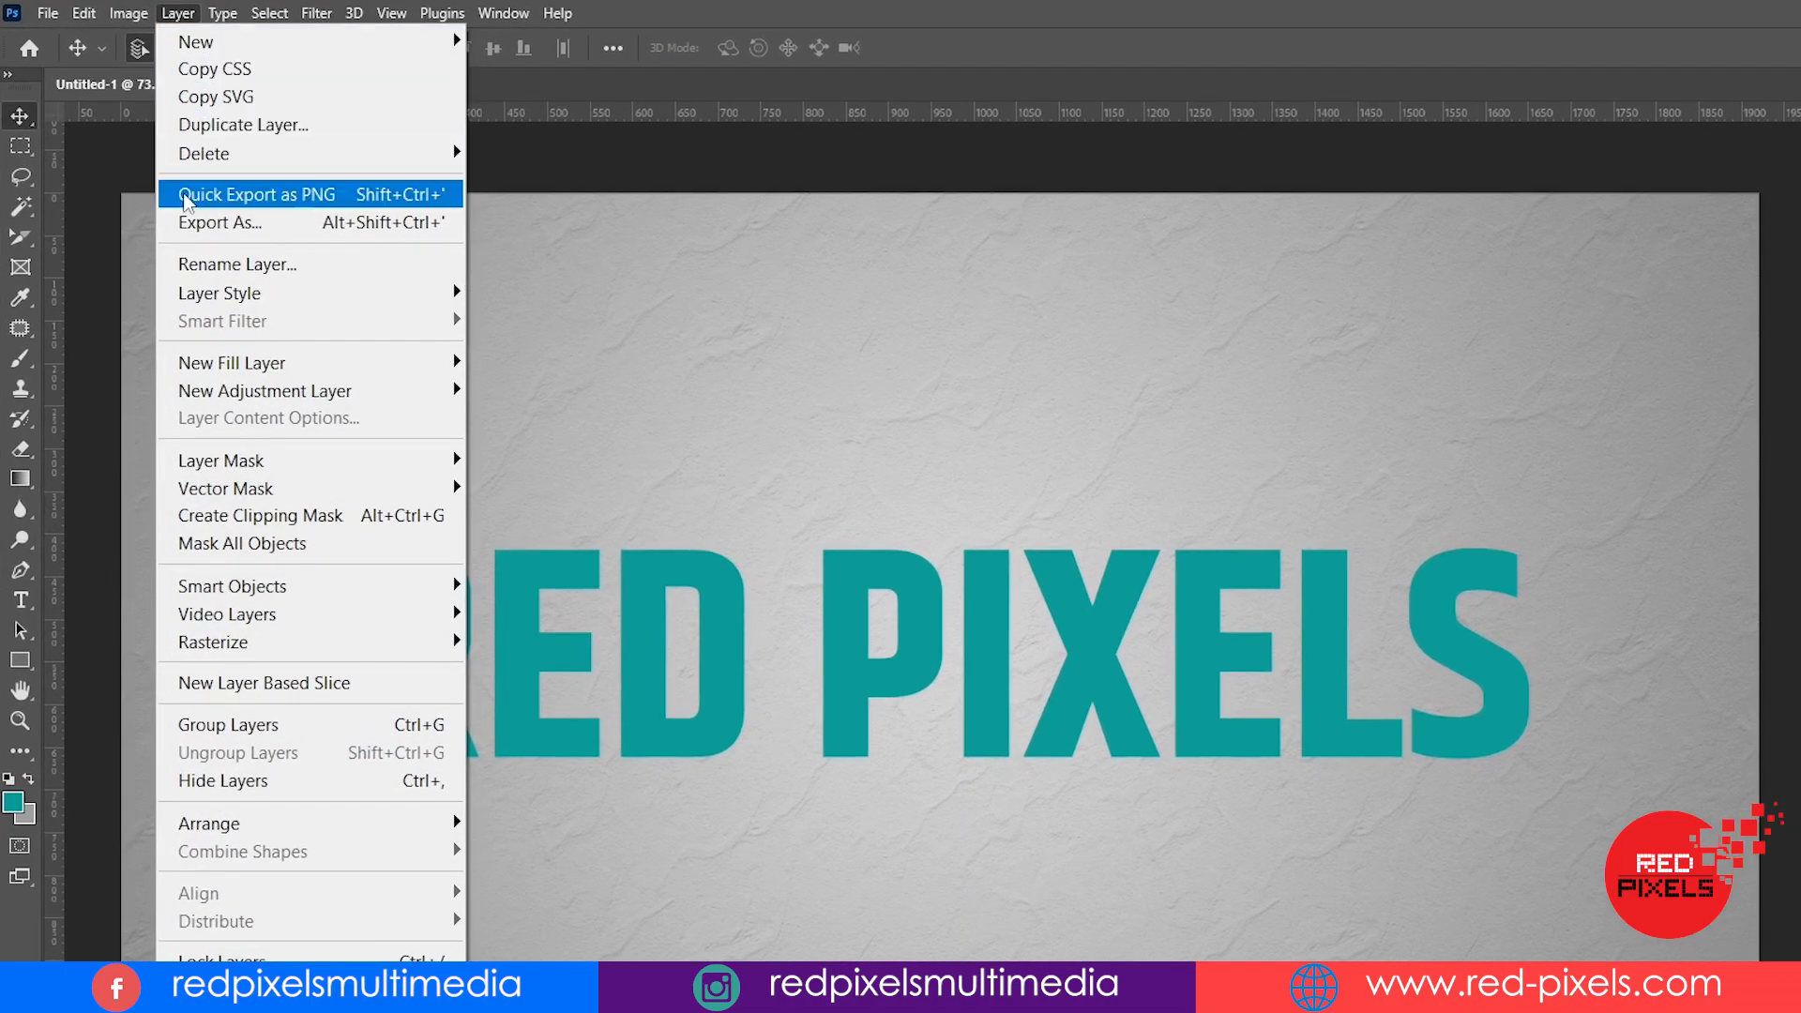
mouse_move(230, 294)
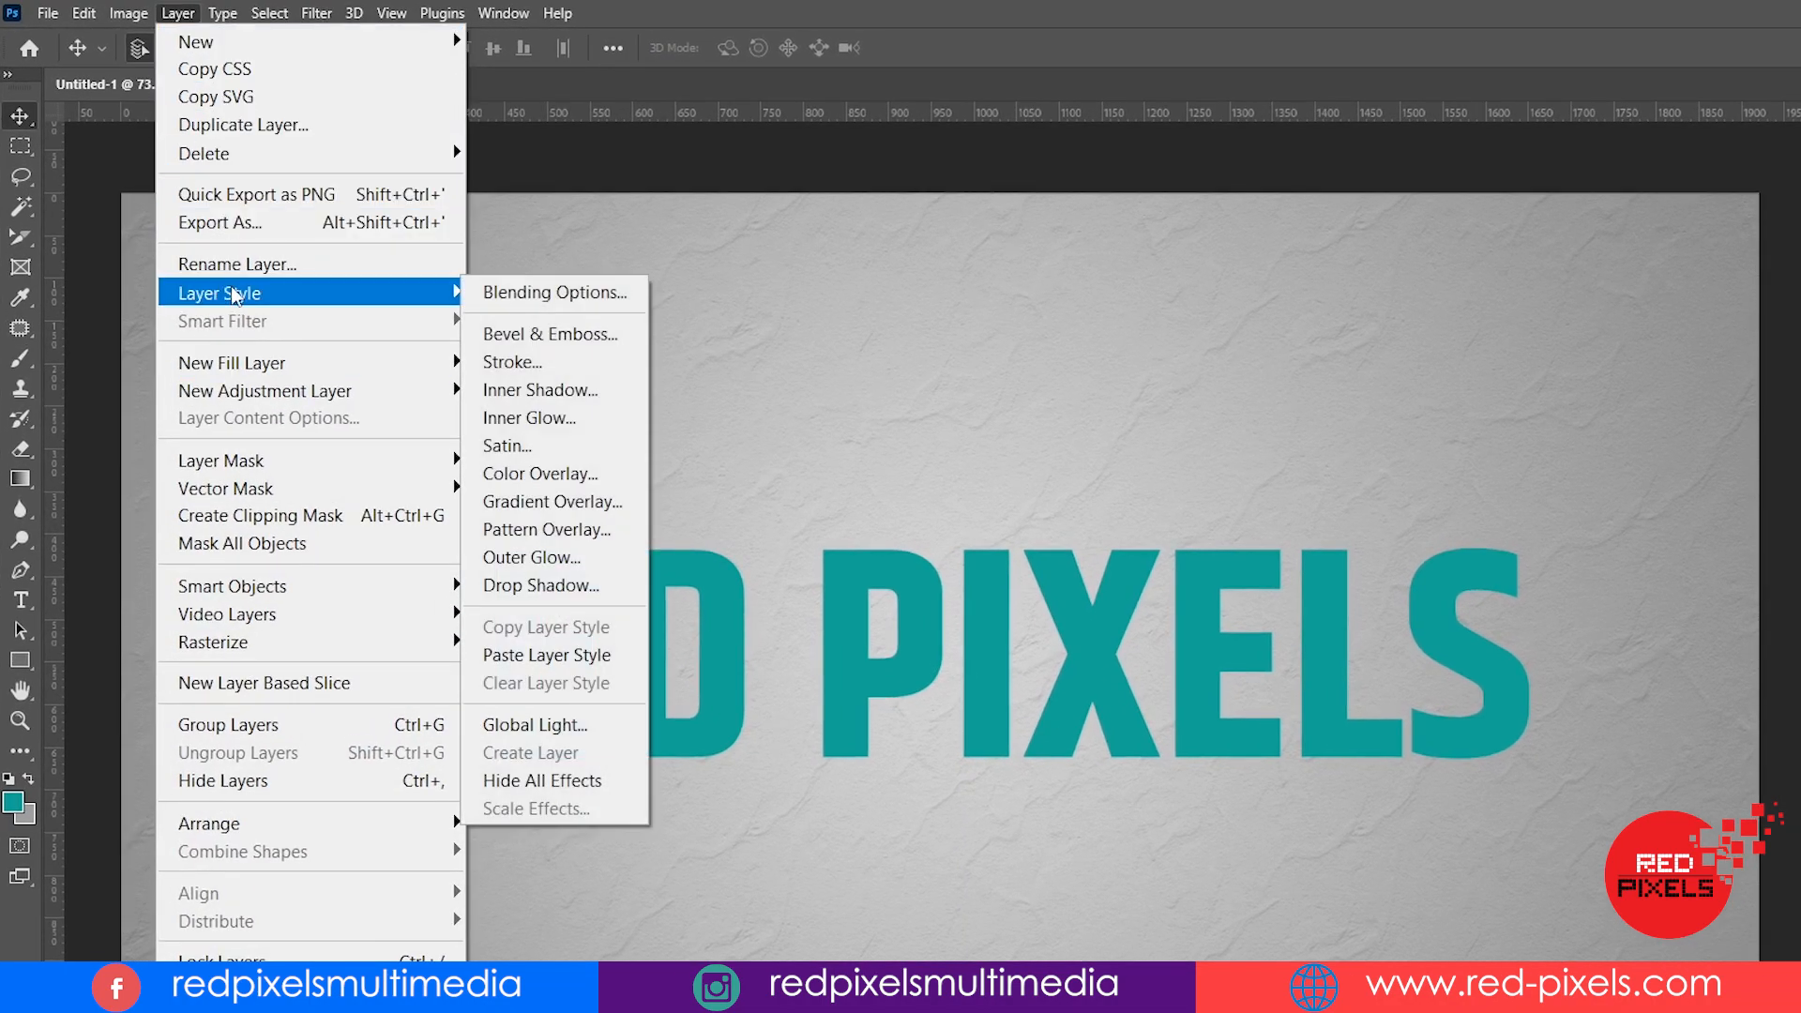
click(500, 293)
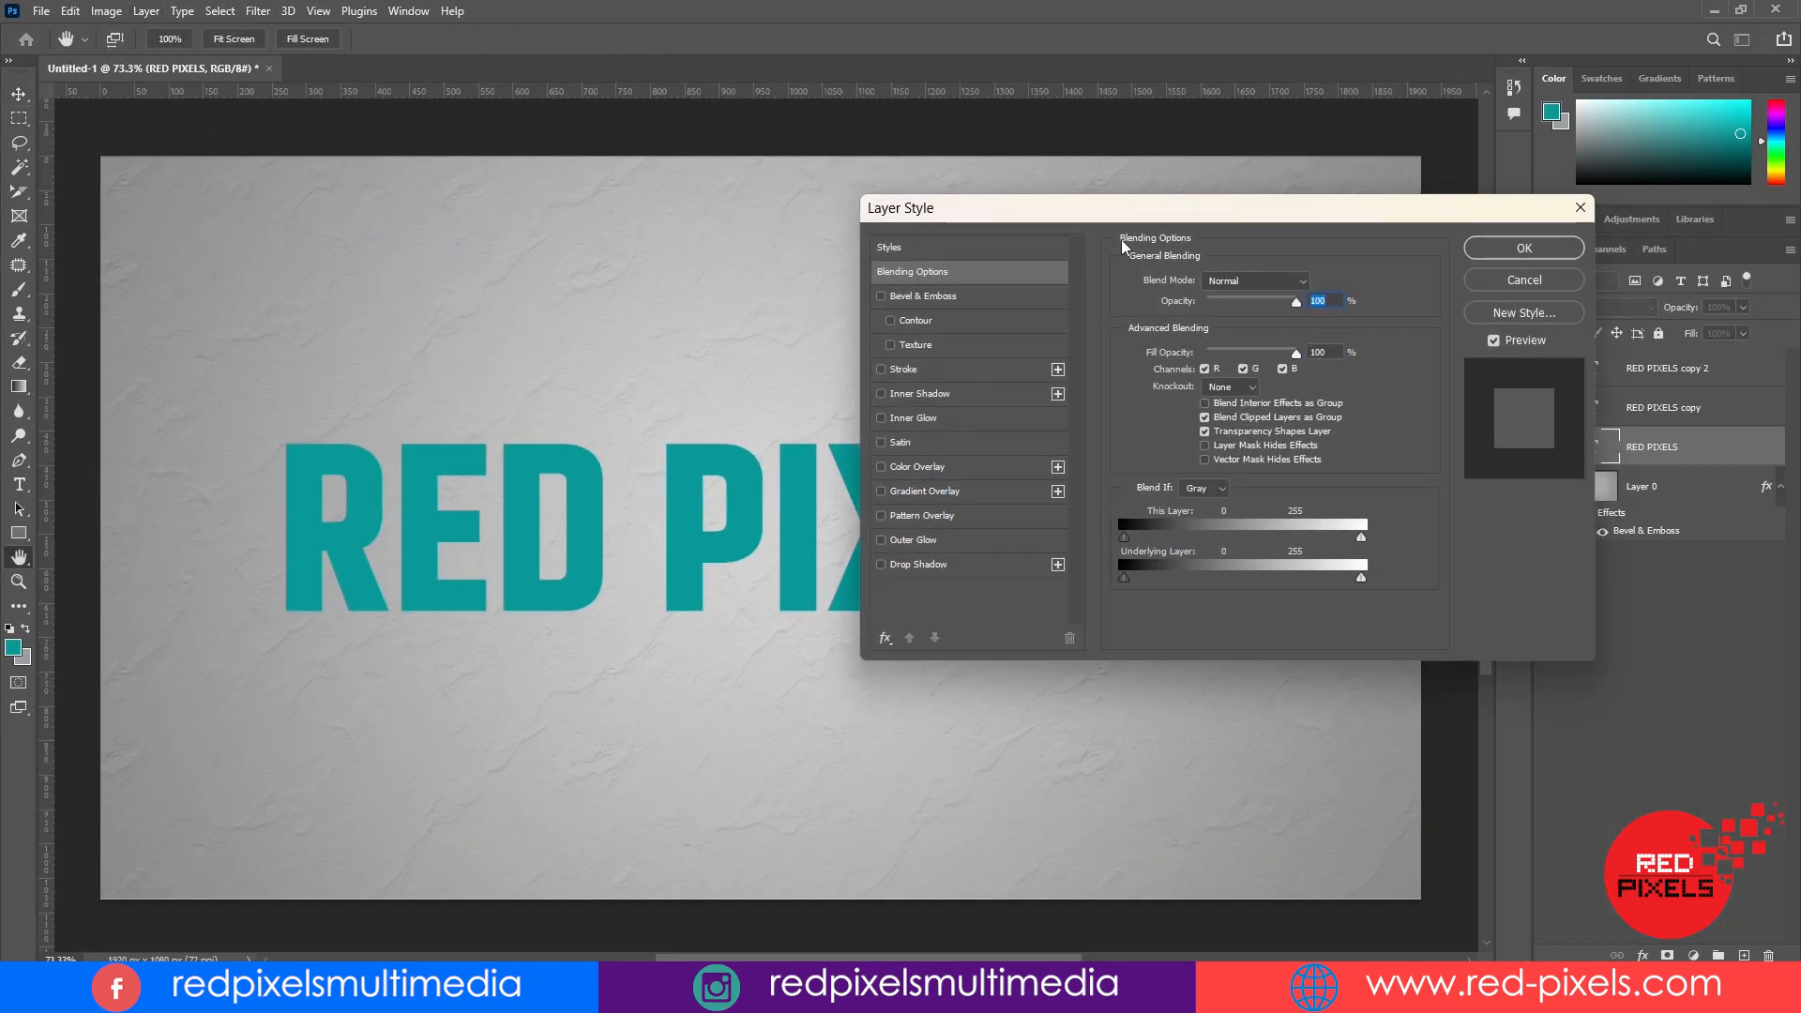
click(901, 394)
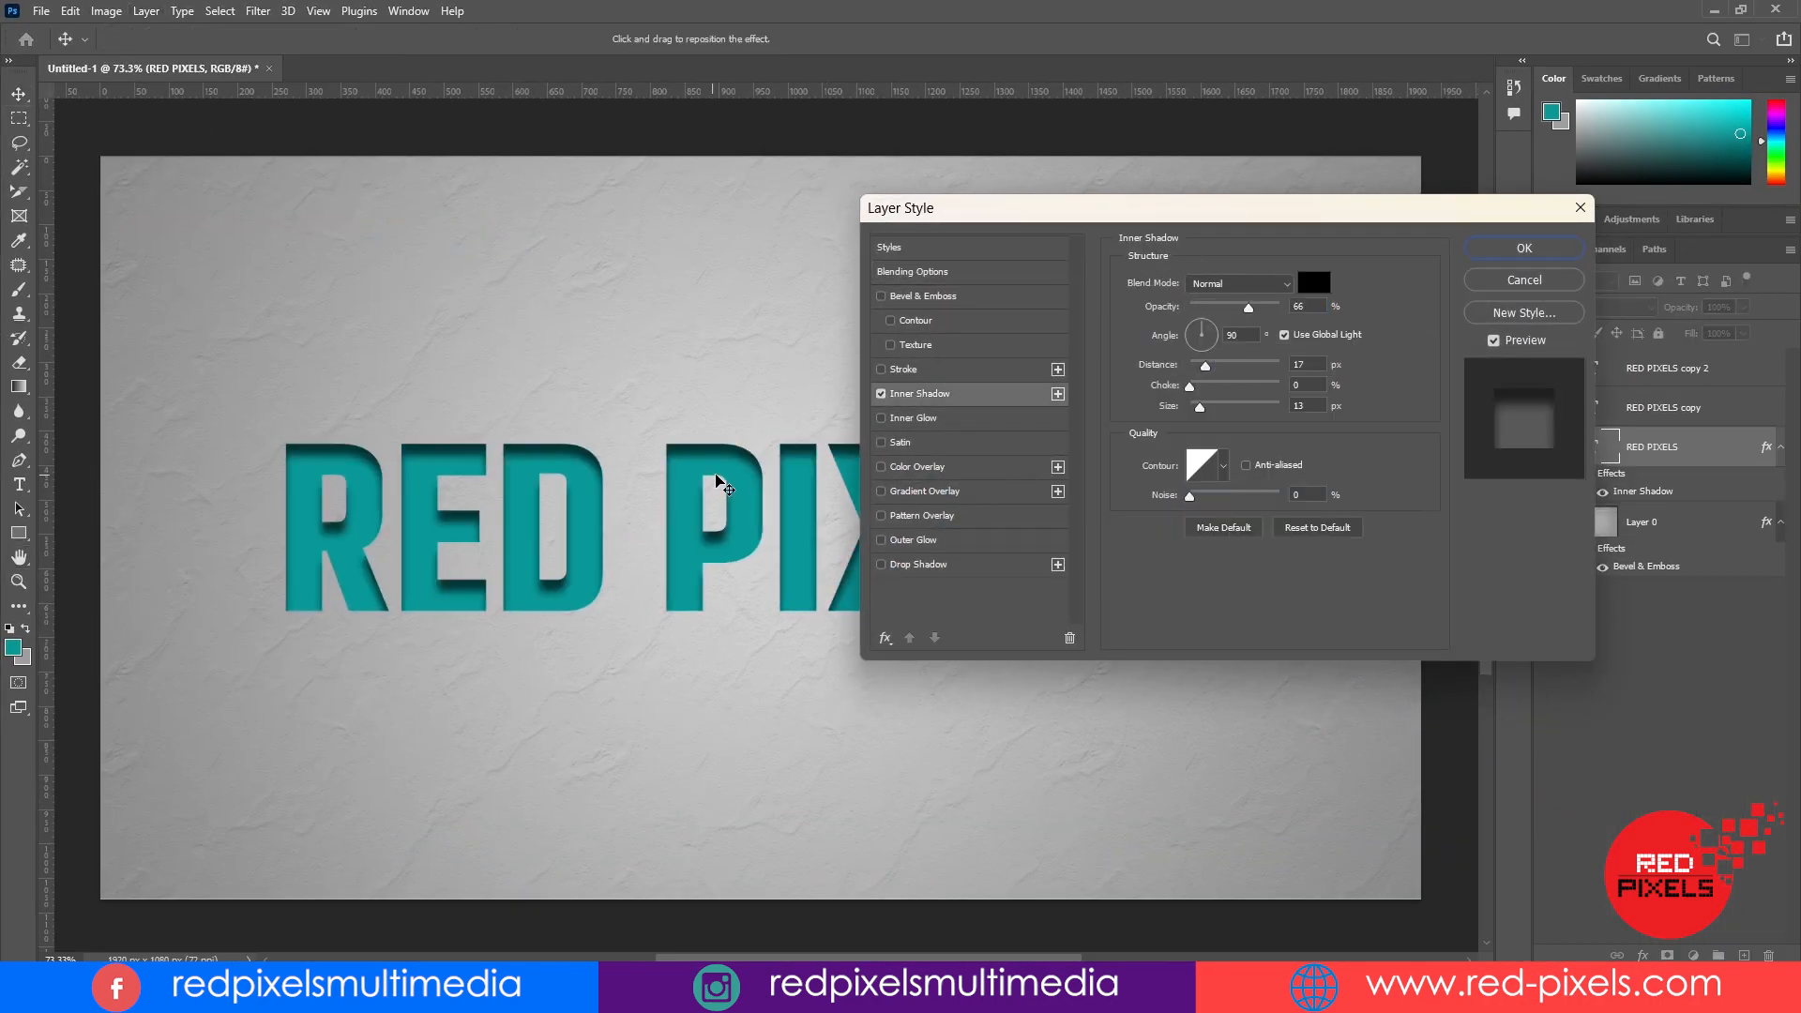
drag(1246, 314, 1242, 313)
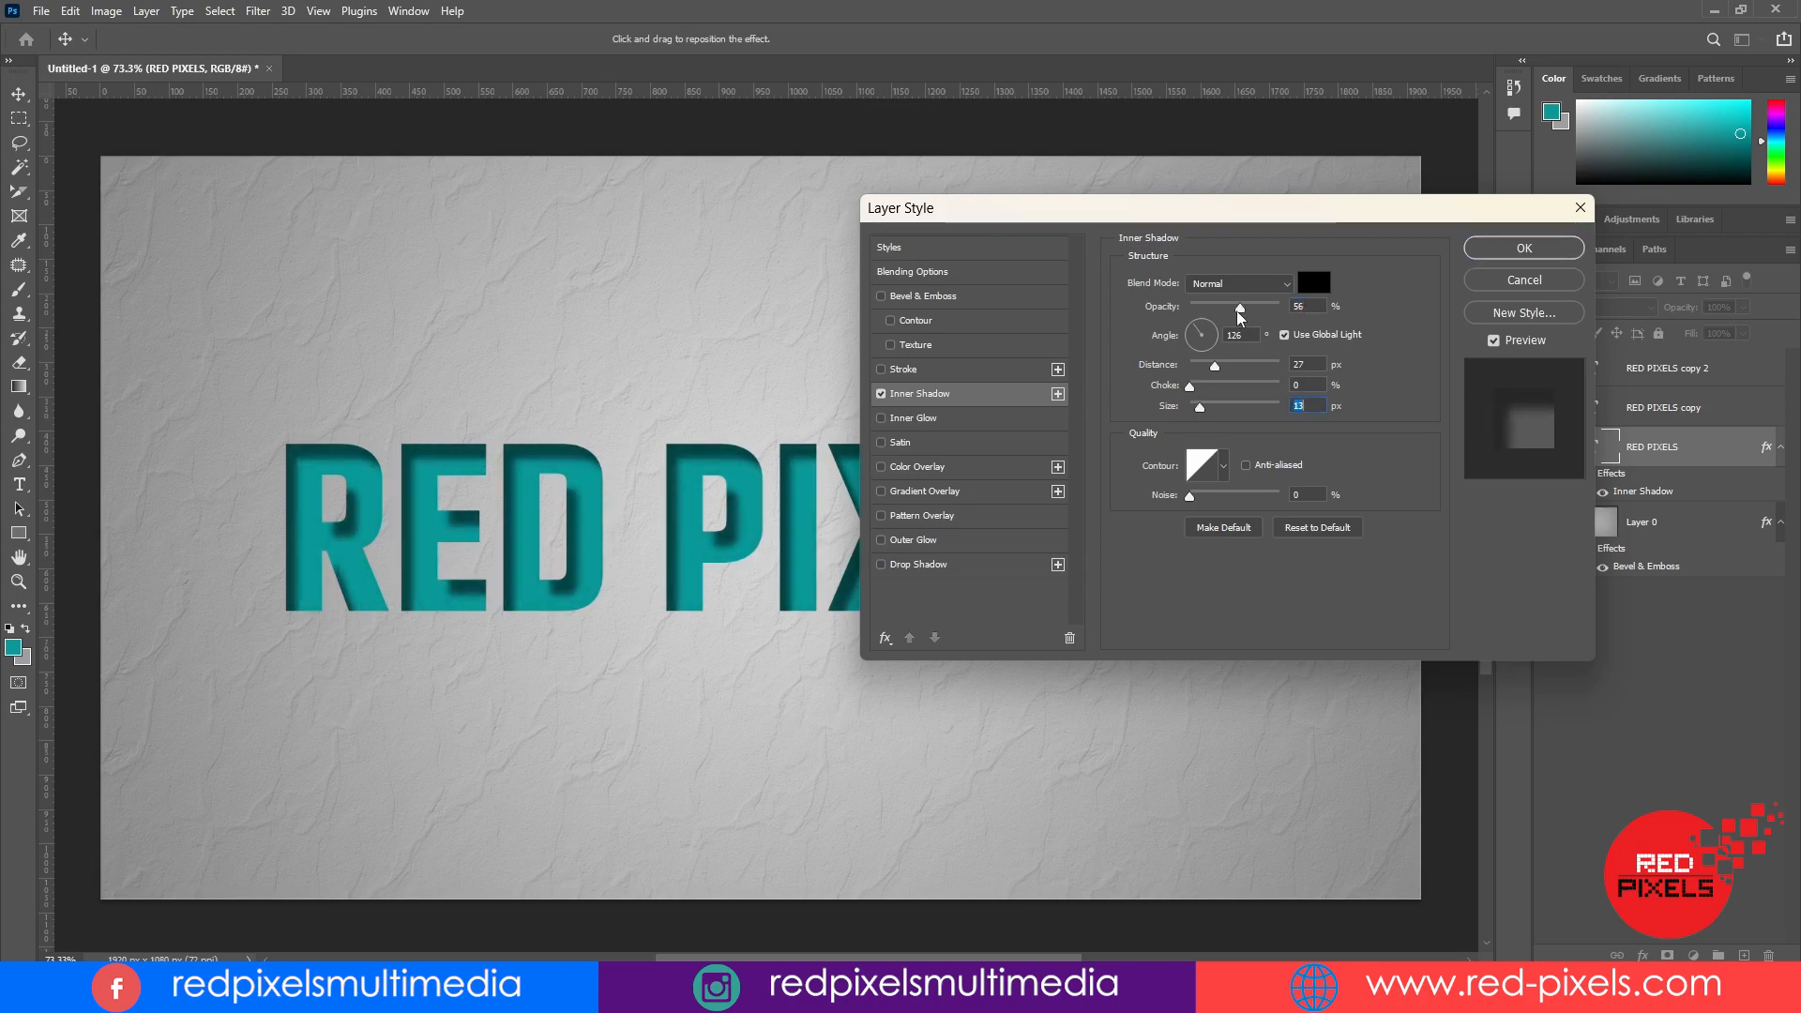
click(1496, 252)
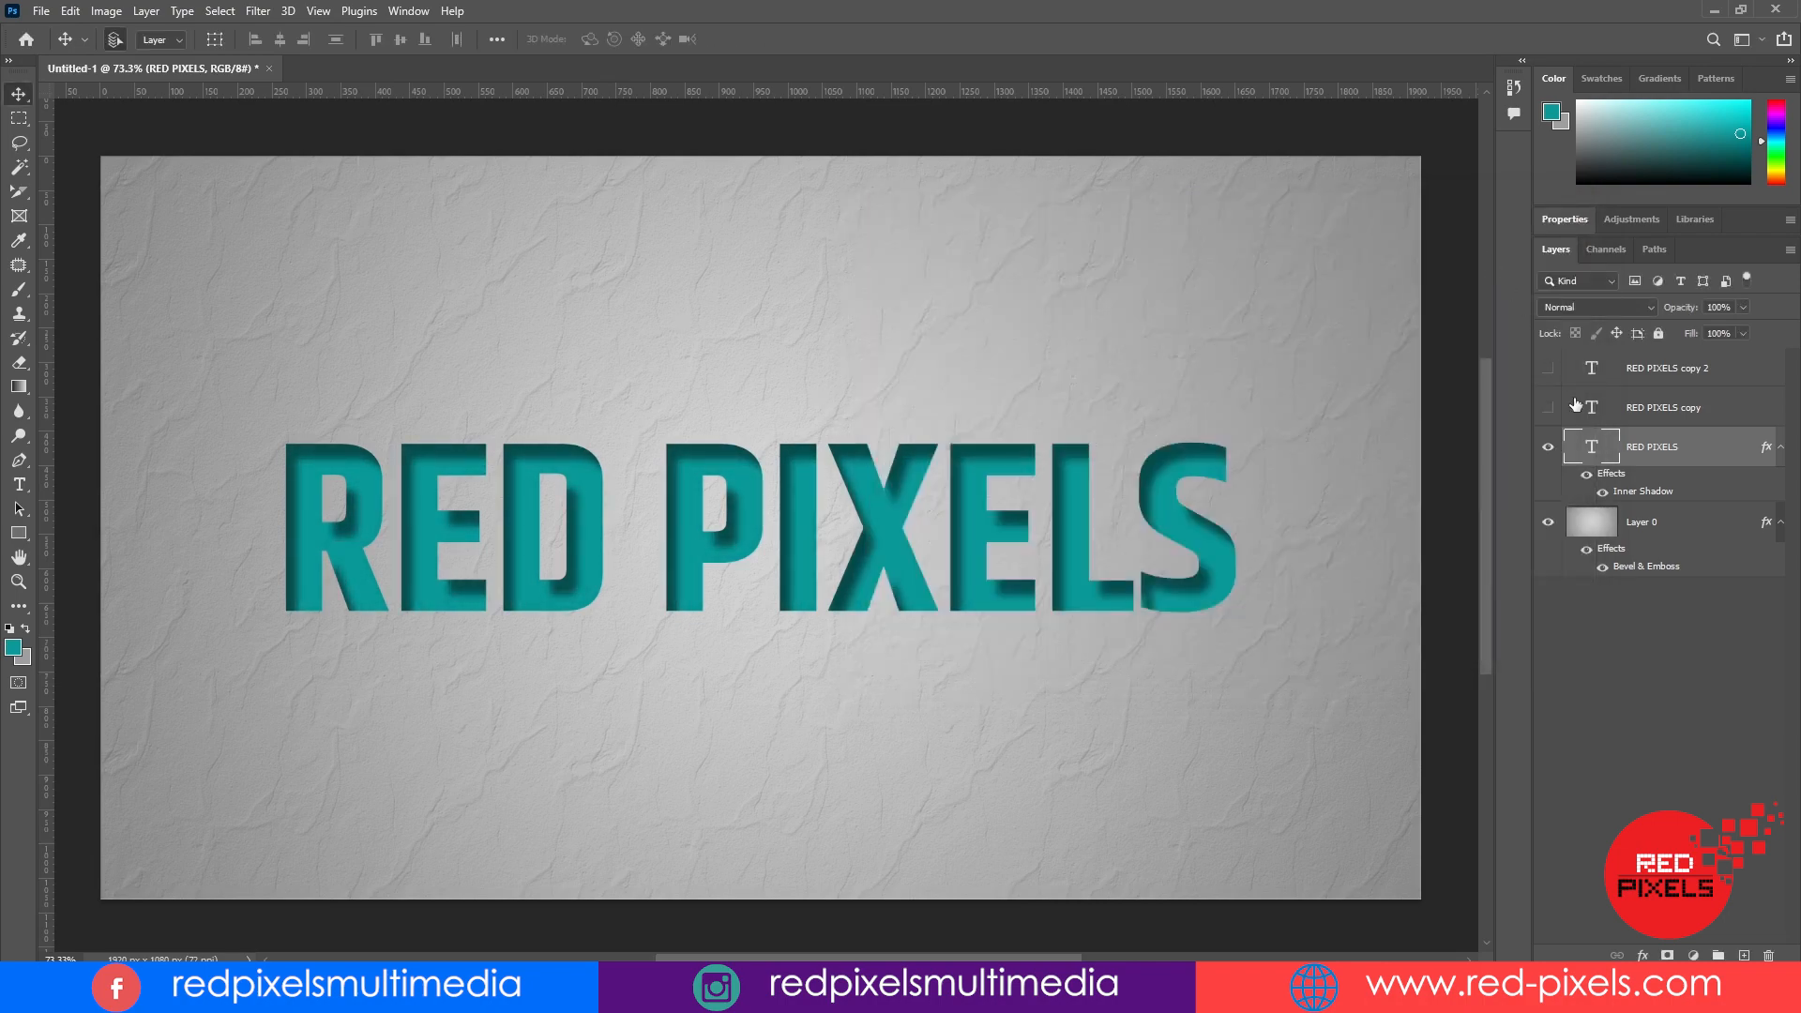
- Show the two RED PIXELS copies in place of the original text layer and rasterize the type of both
click(1548, 446)
click(1548, 407)
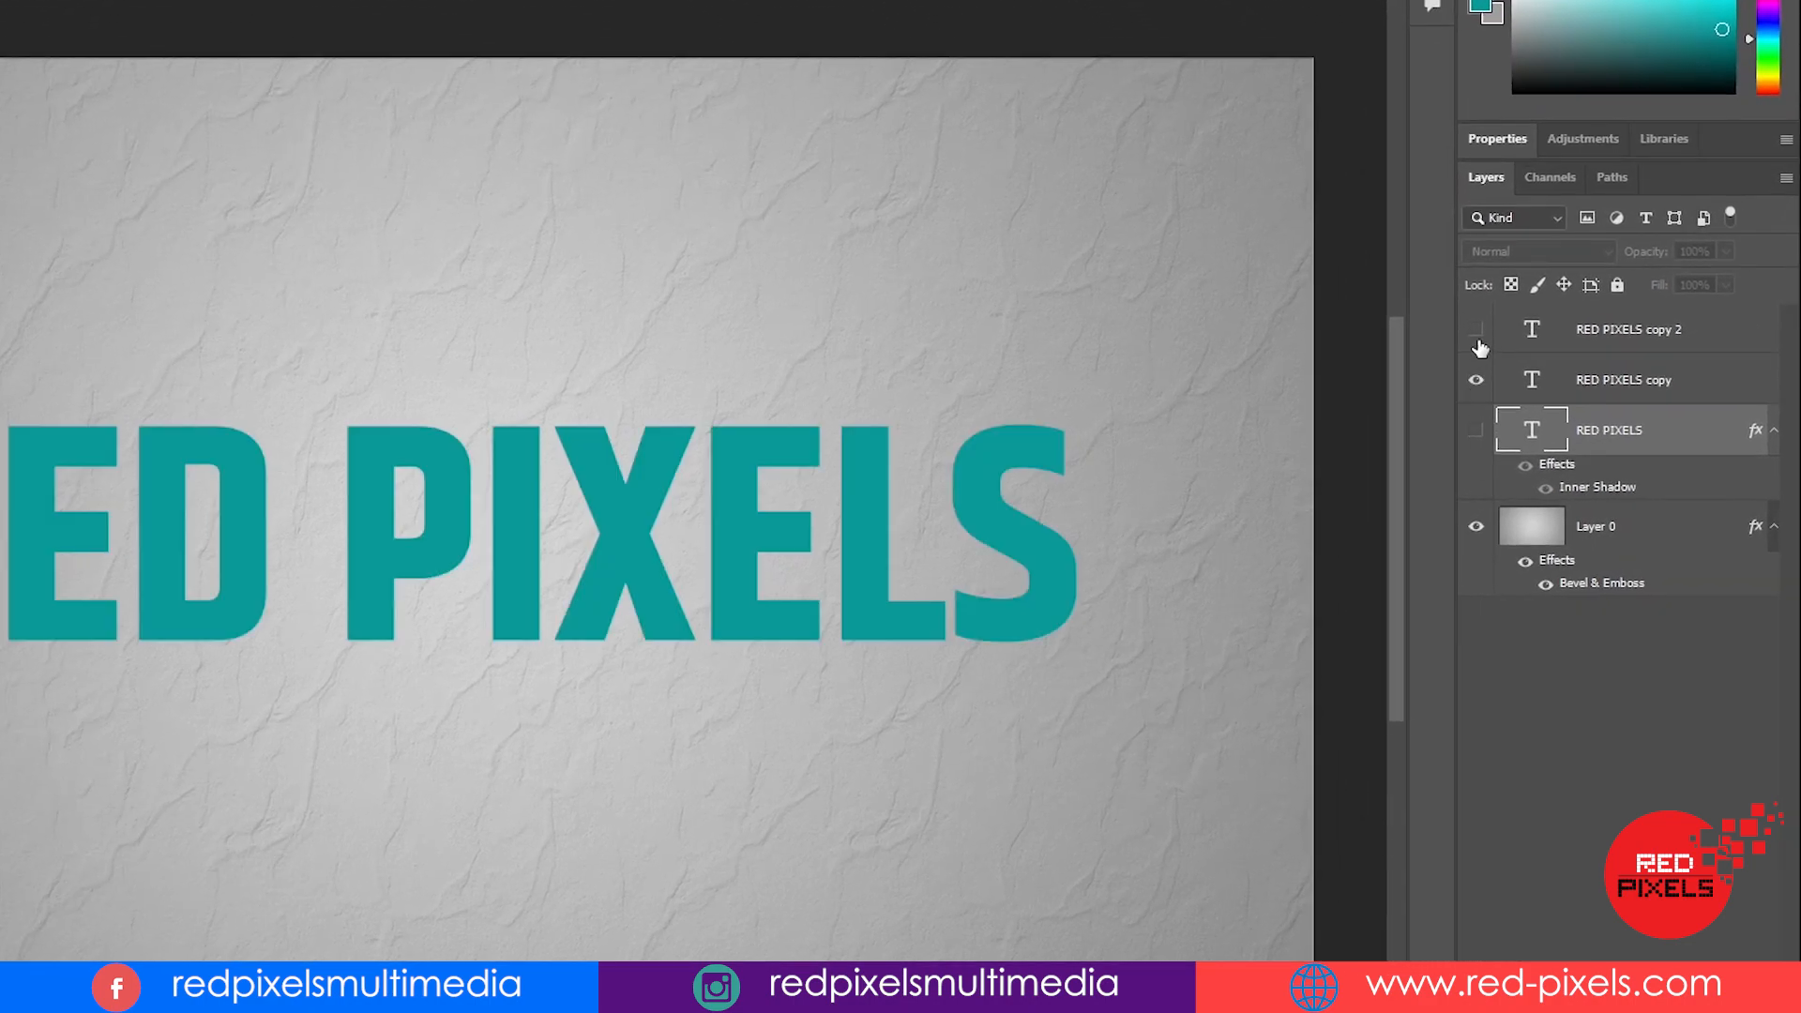
click(1476, 330)
click(1634, 345)
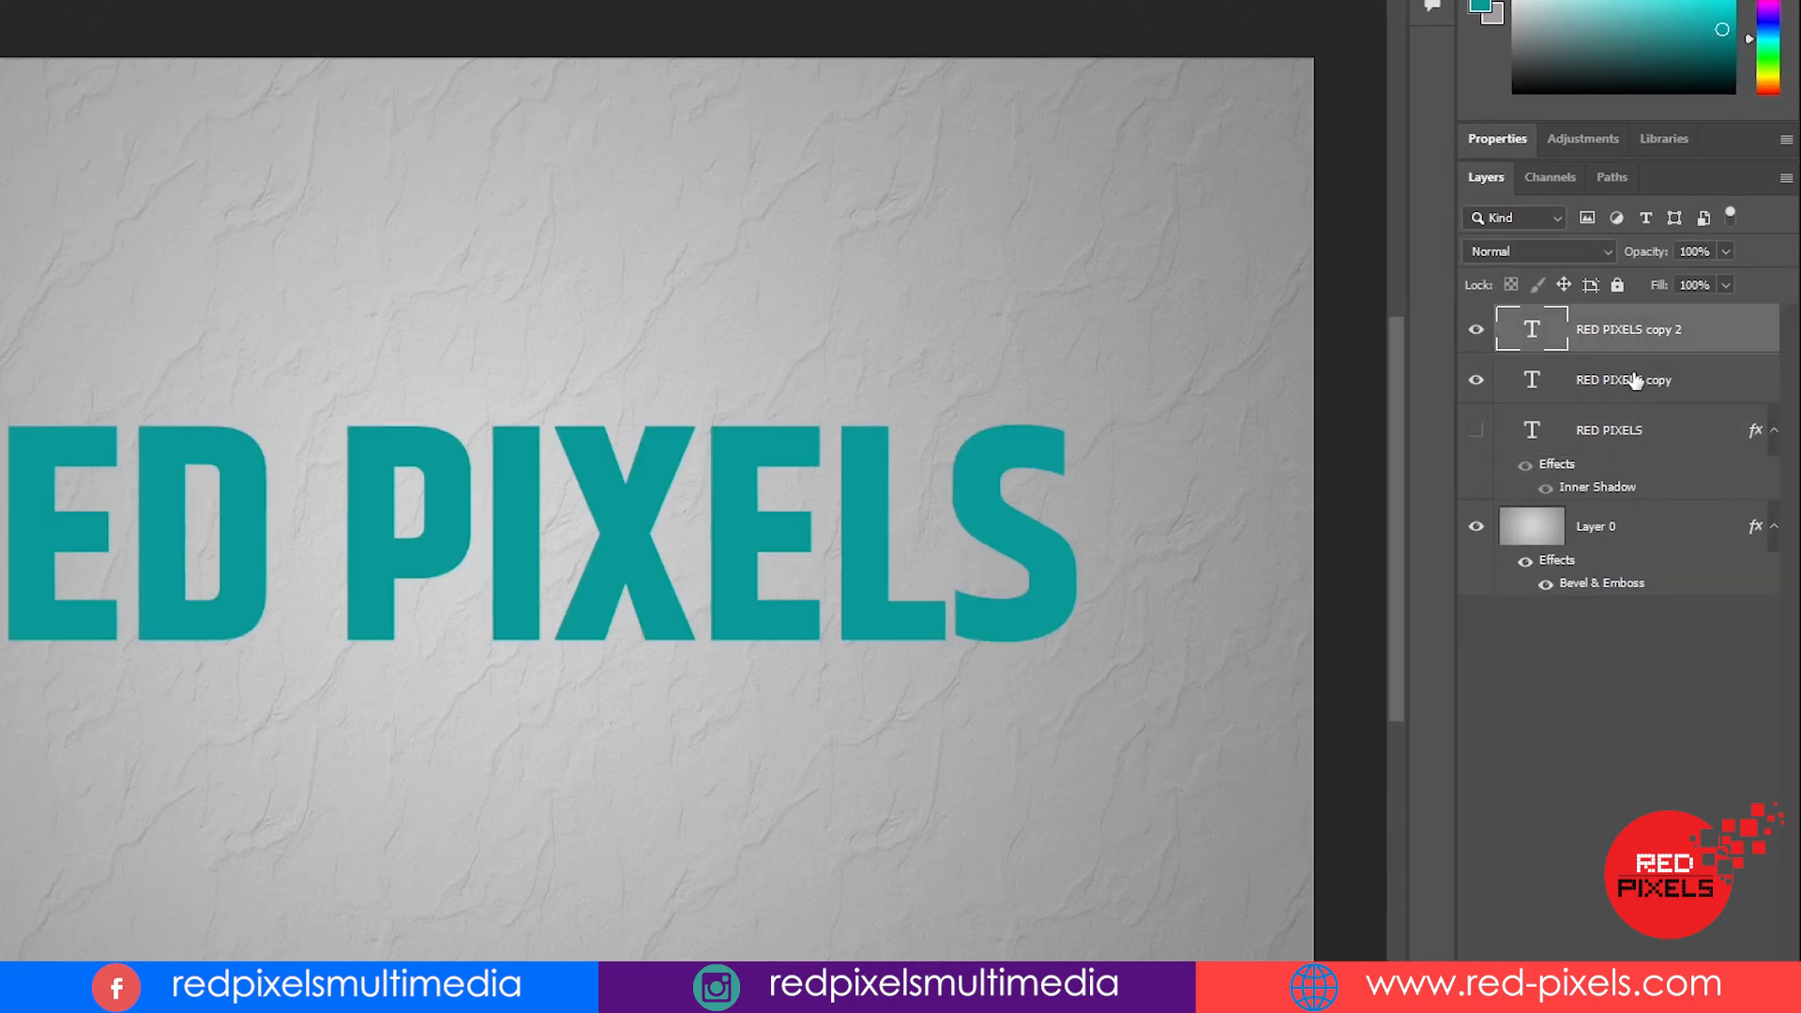
shift+click(1634, 382)
right_click(1696, 377)
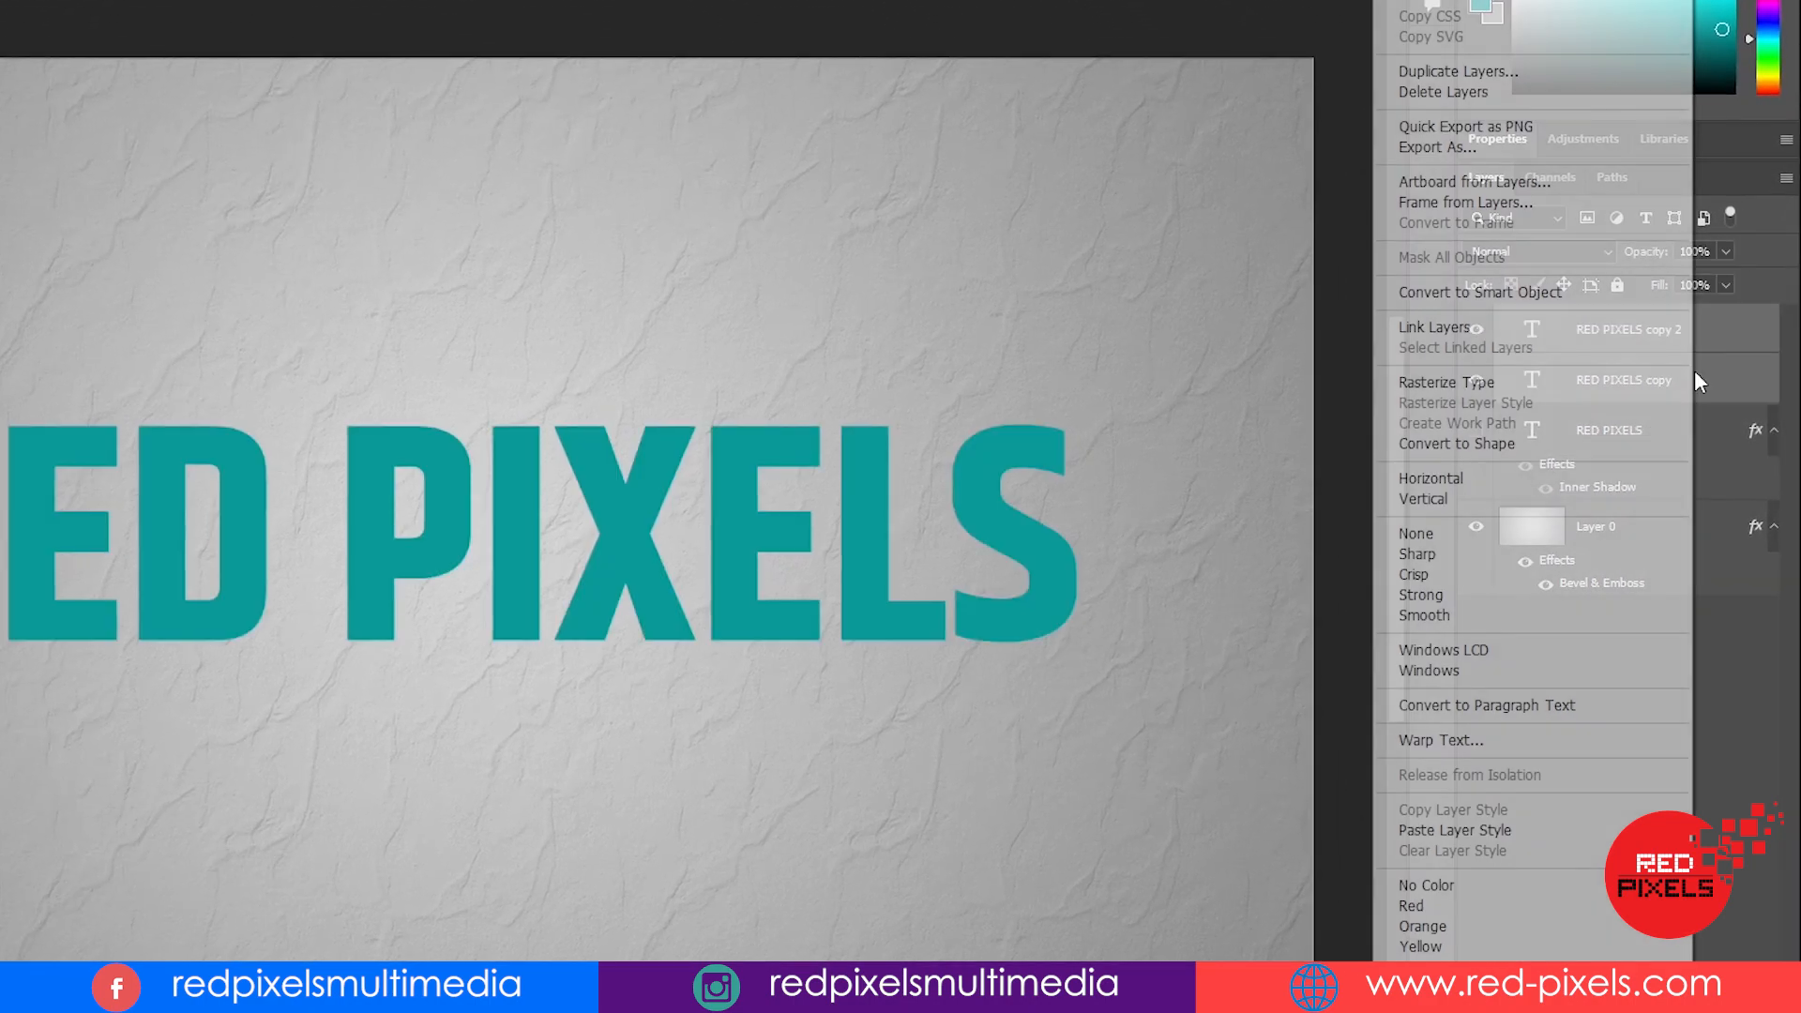
click(1600, 385)
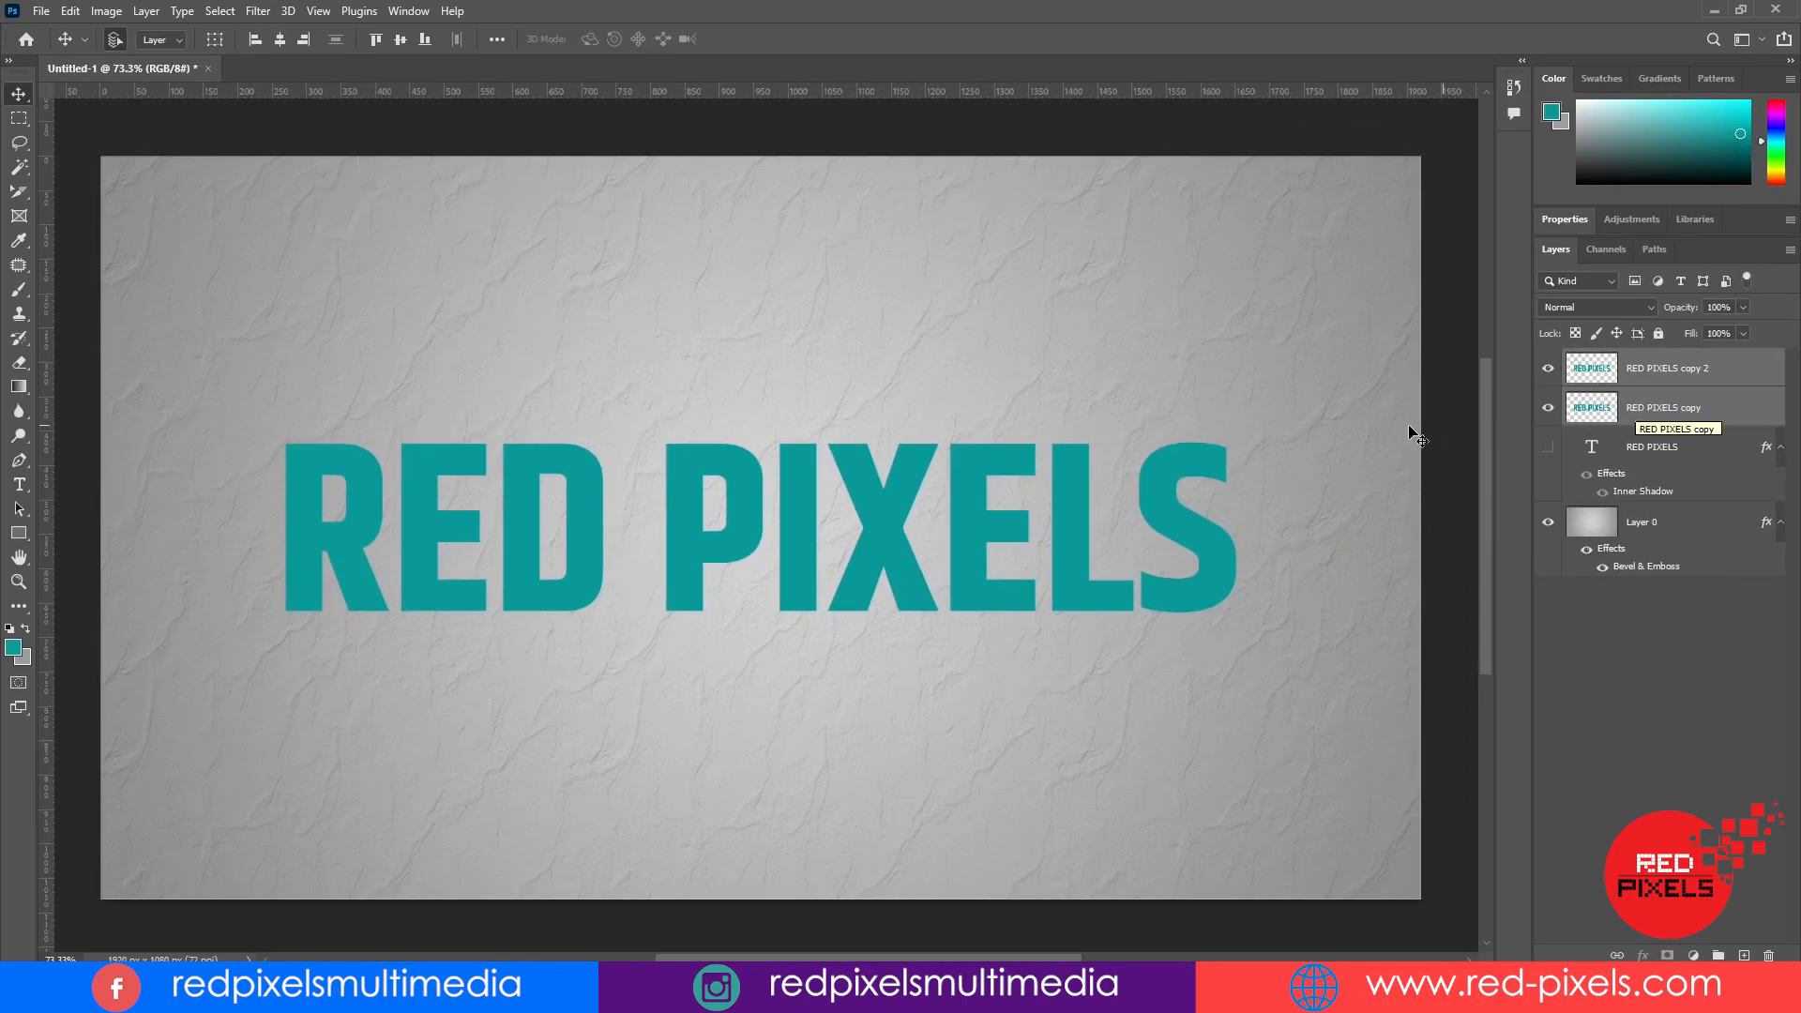
- Place a horizontal guide through the text's middle and cut the upper half out of the RED PIXELS copy layer, with copy 2 hidden
drag(874, 97, 872, 528)
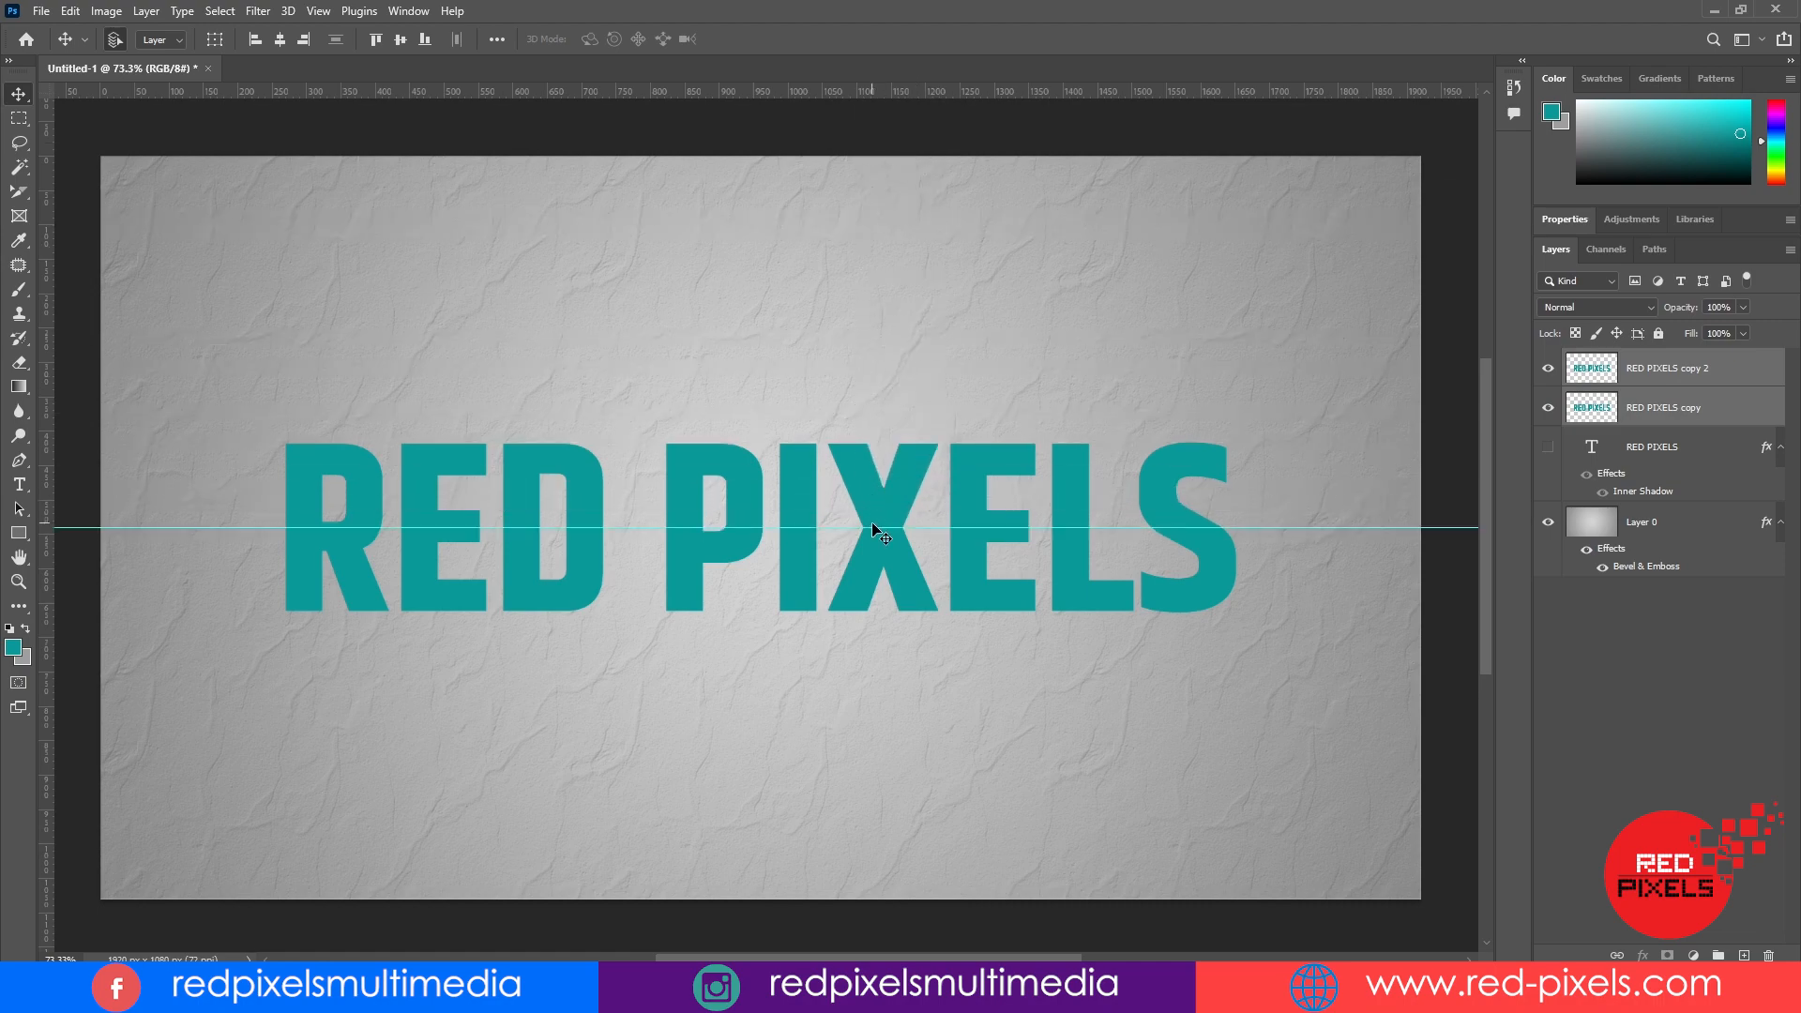
click(19, 120)
drag(203, 348, 1255, 524)
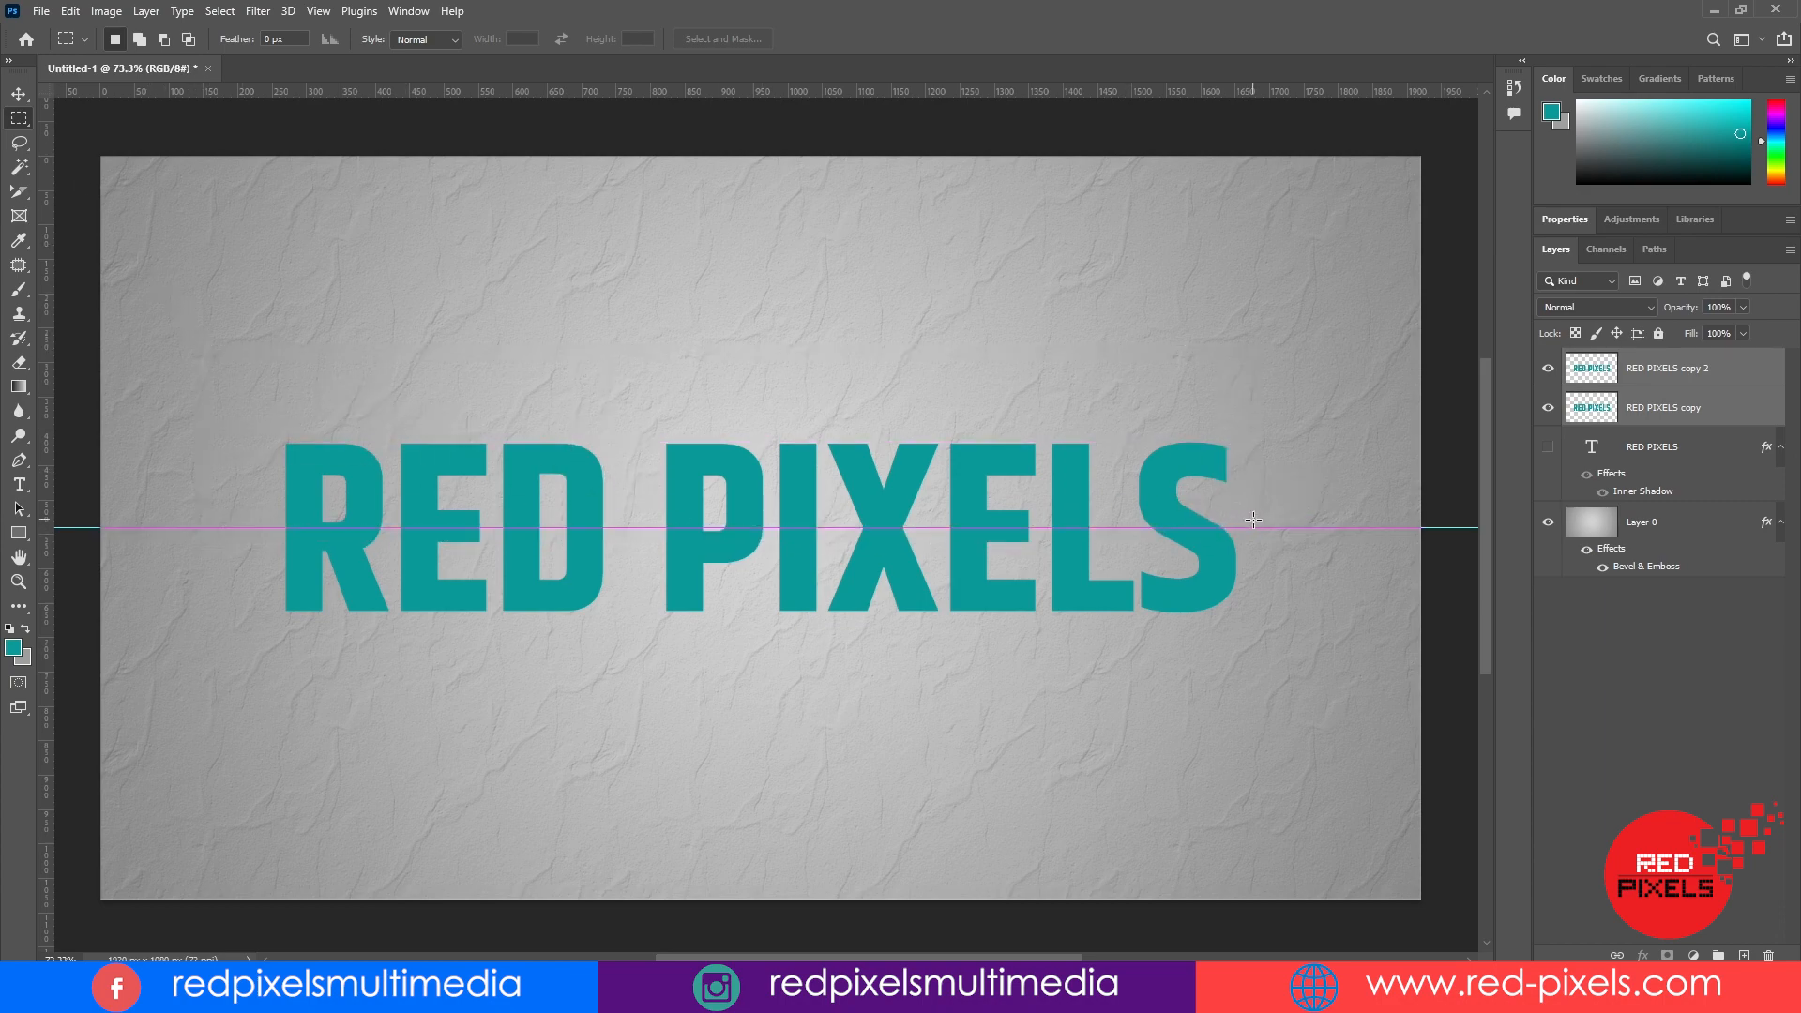
click(1548, 368)
click(1675, 409)
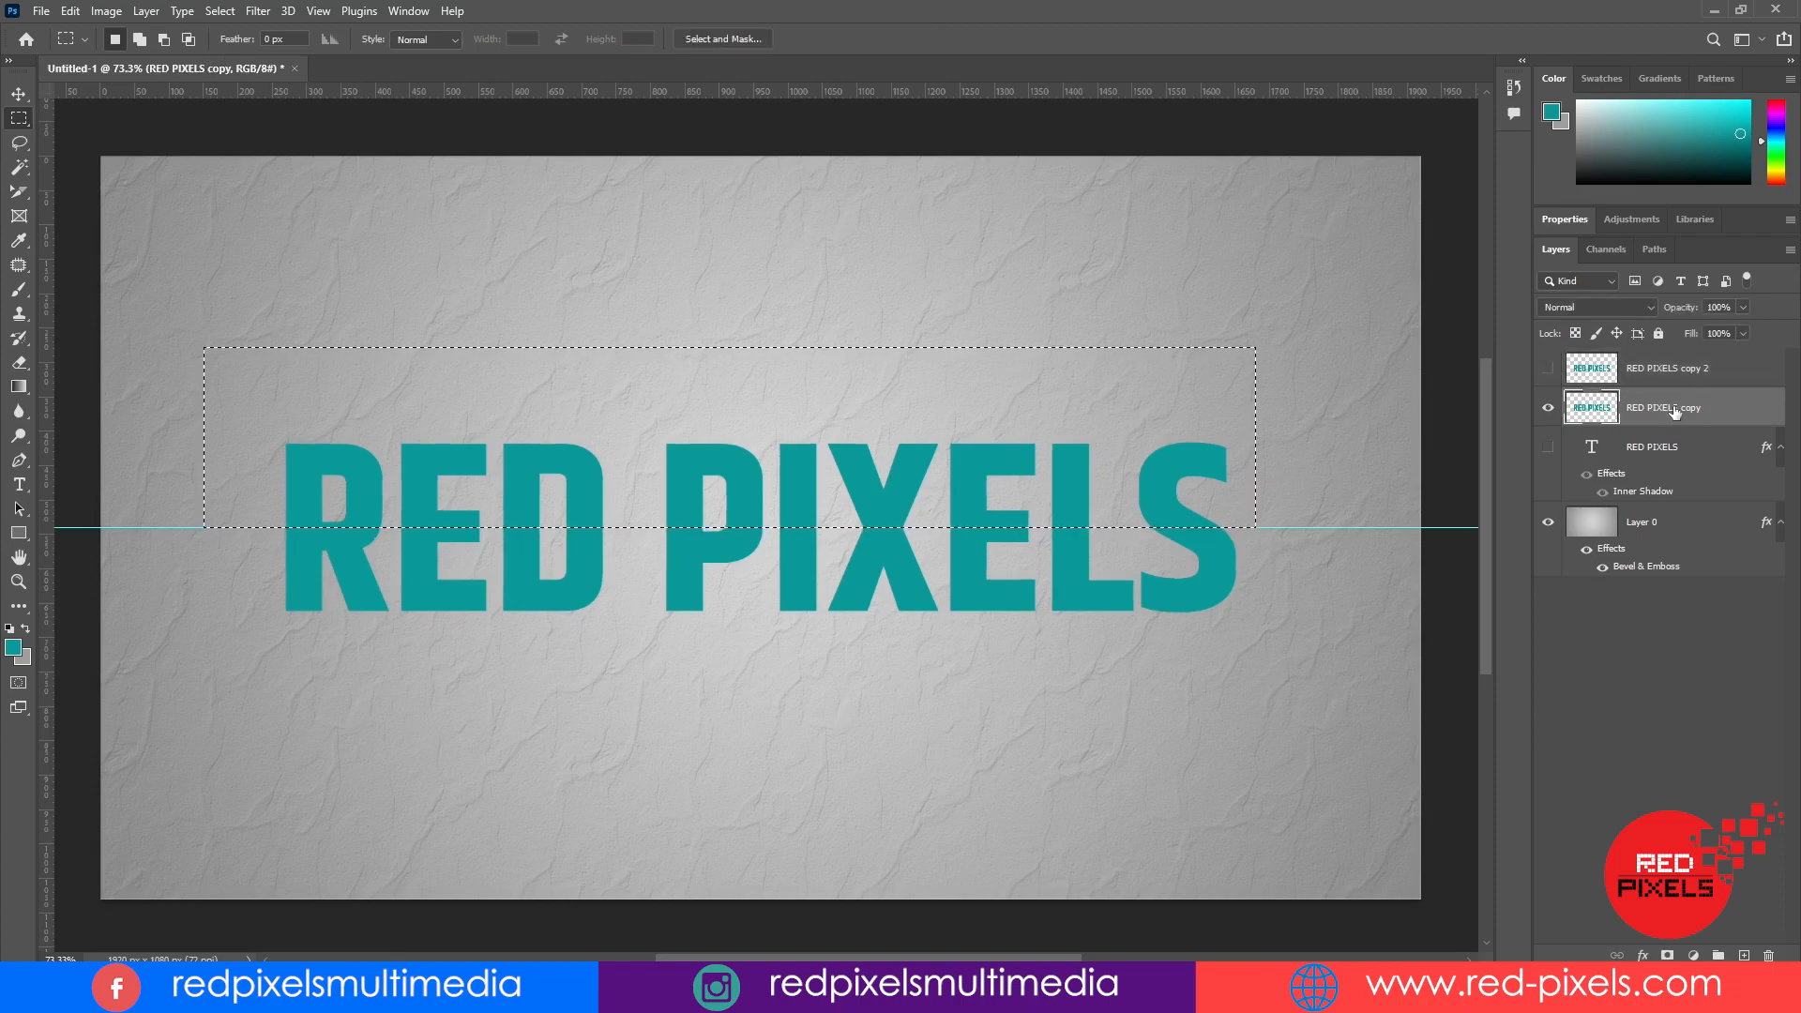
click(70, 11)
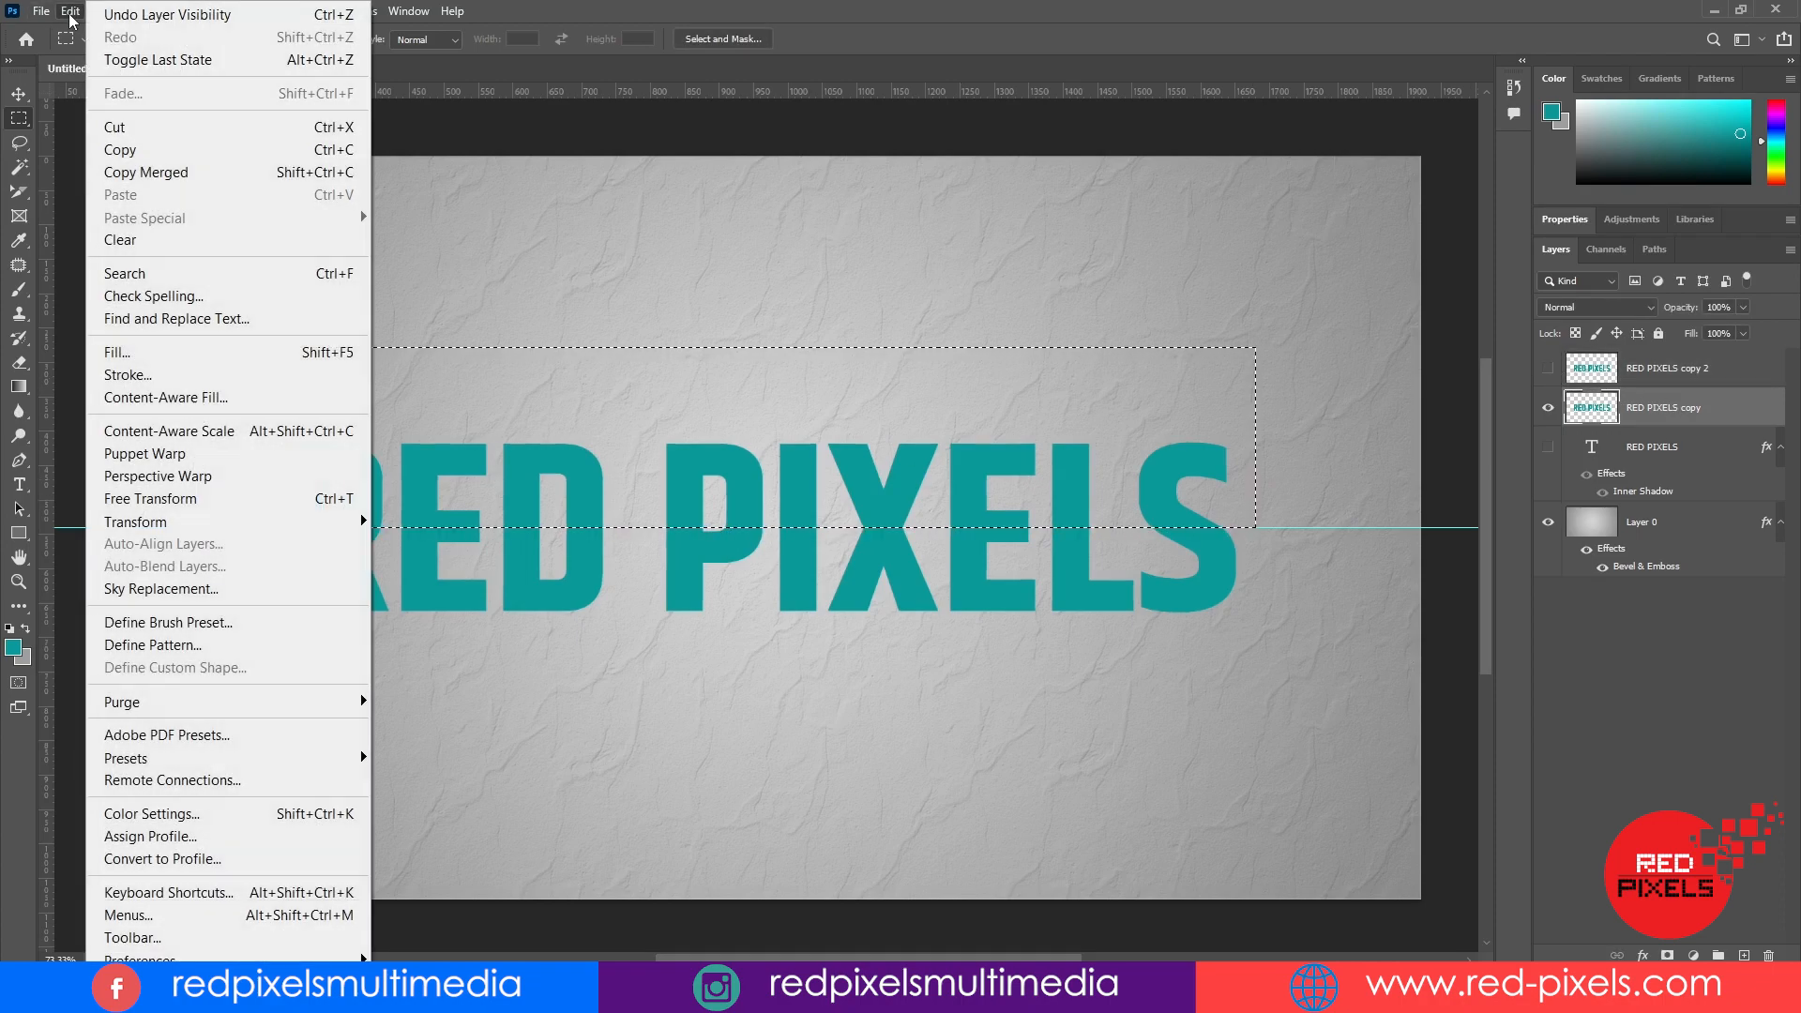
click(116, 126)
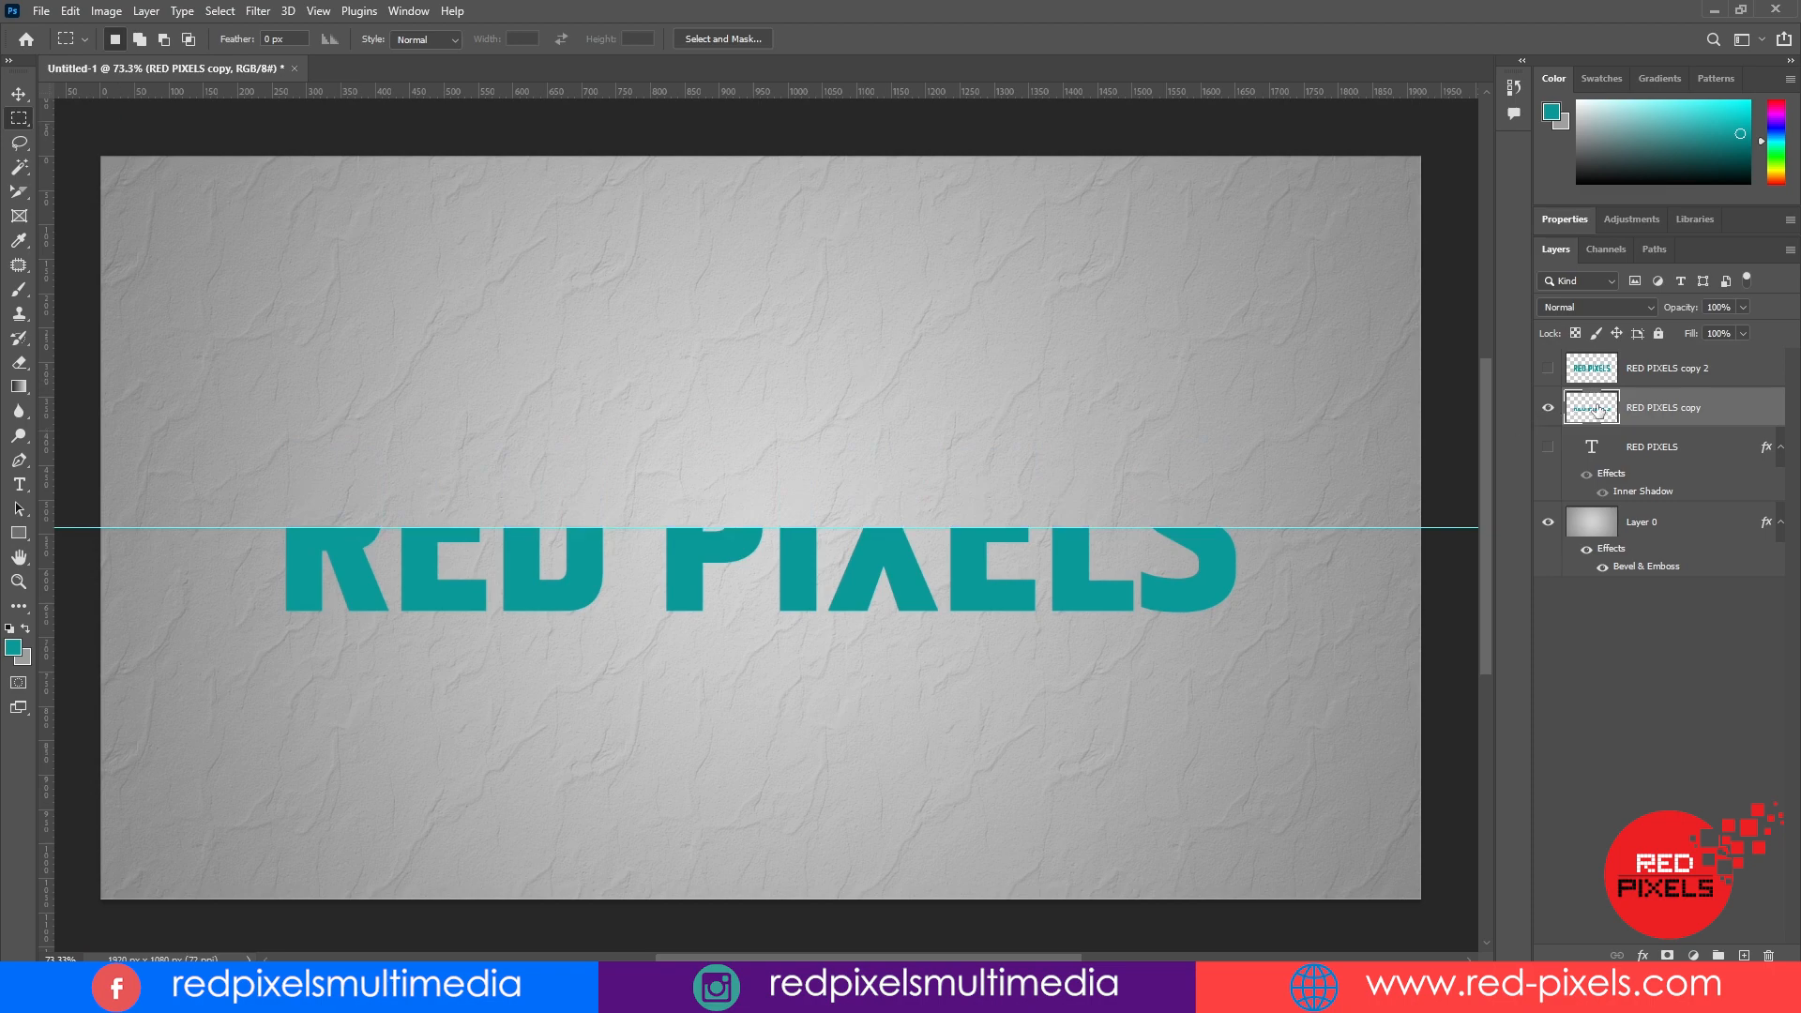
- Show RED PIXELS copy 2 instead of the first copy, clear its lower half below the guide, and deselect
click(1547, 368)
click(1547, 409)
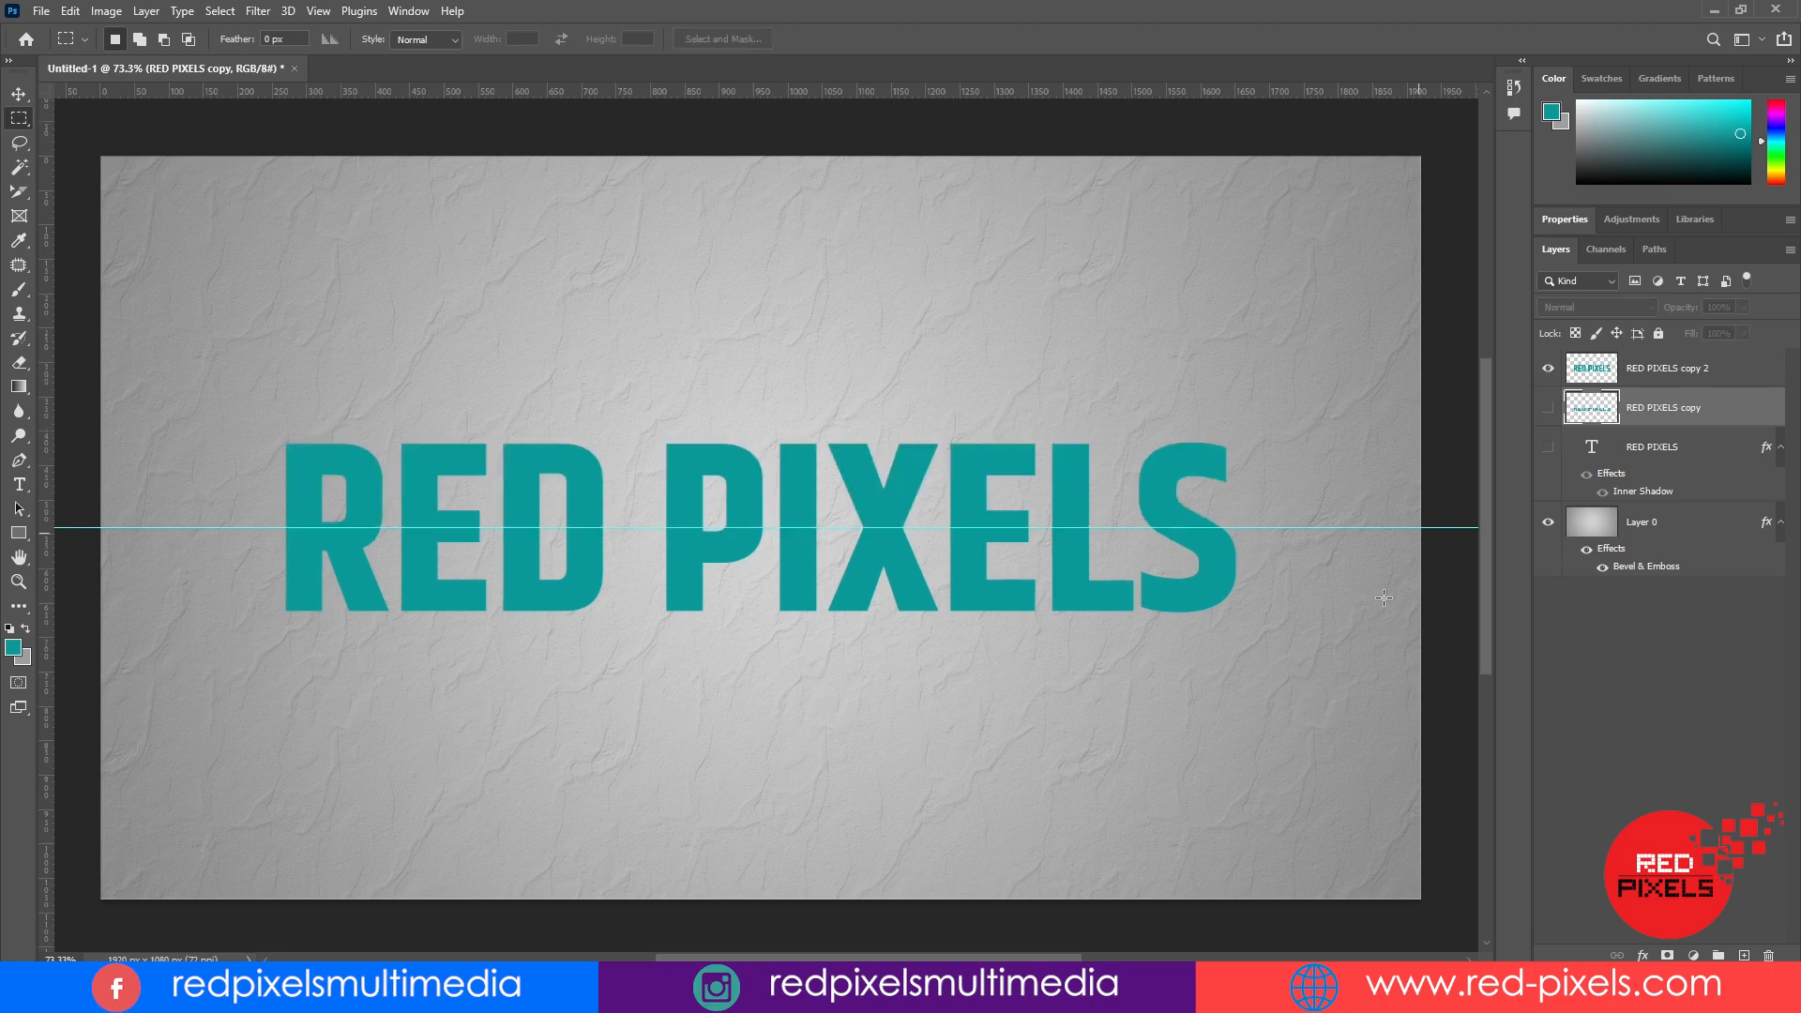
drag(1318, 679, 253, 525)
scroll(426, 511, up, 1)
click(1667, 368)
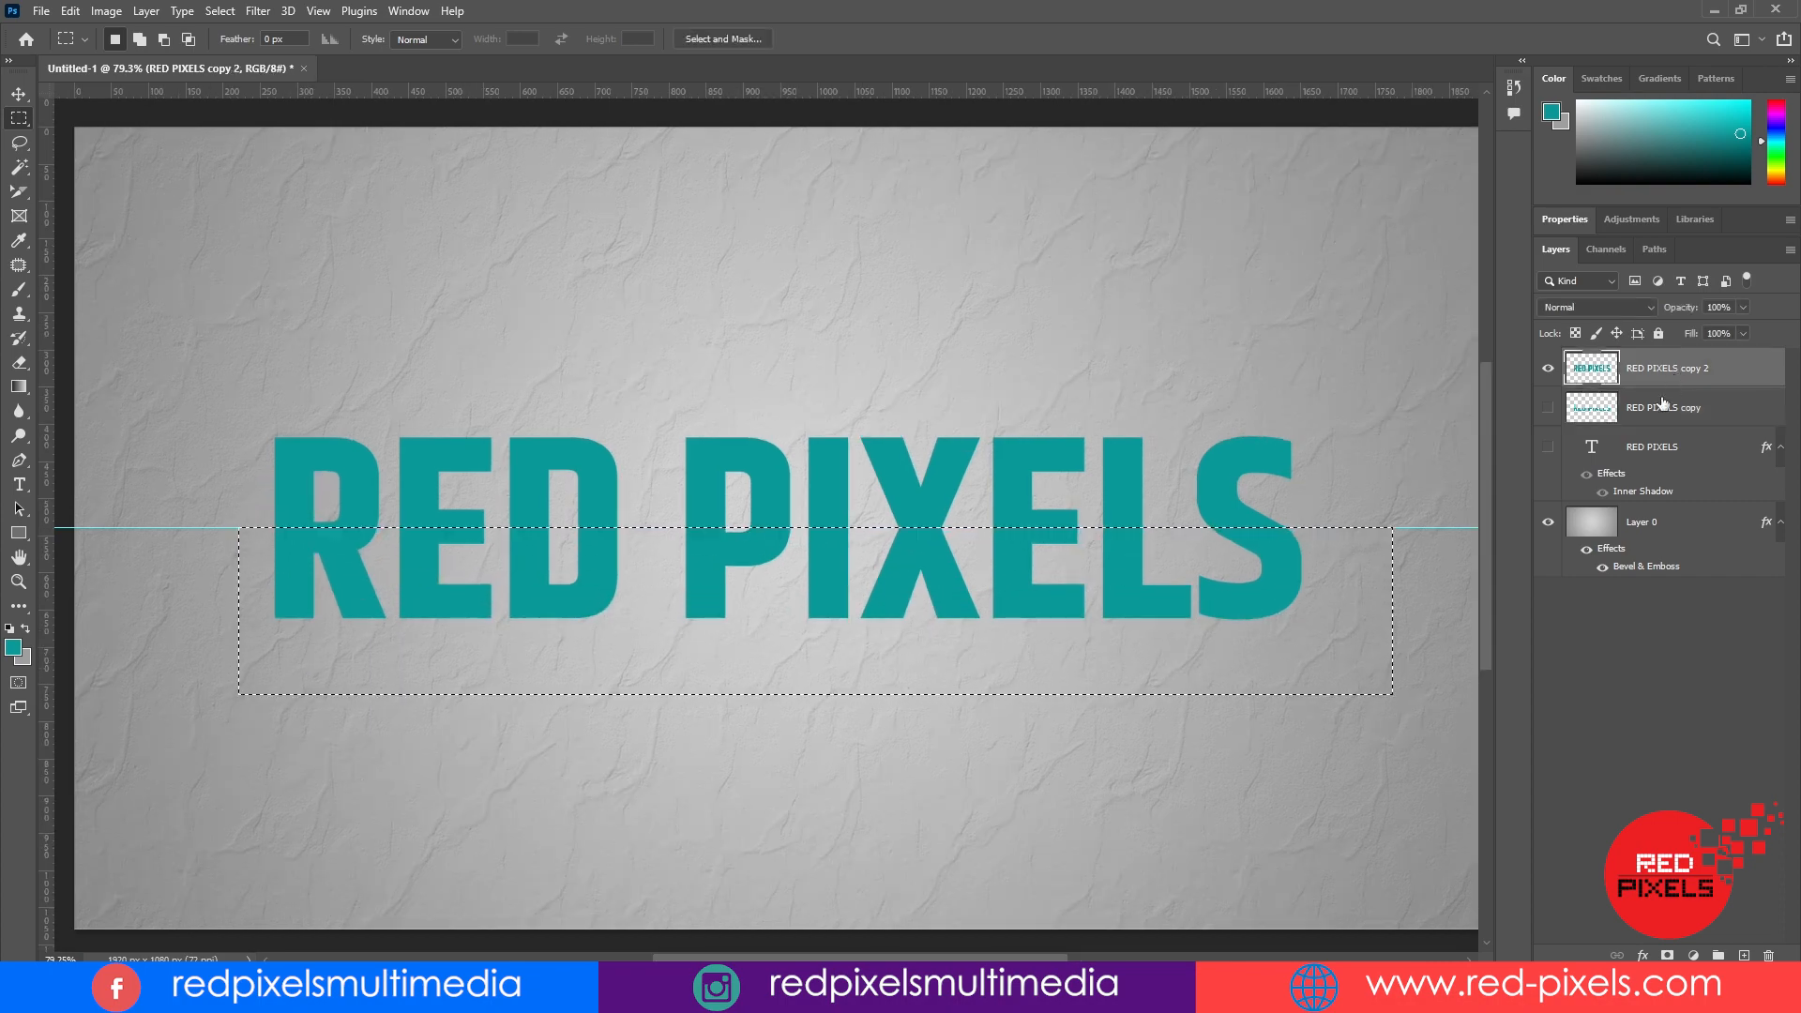
click(71, 12)
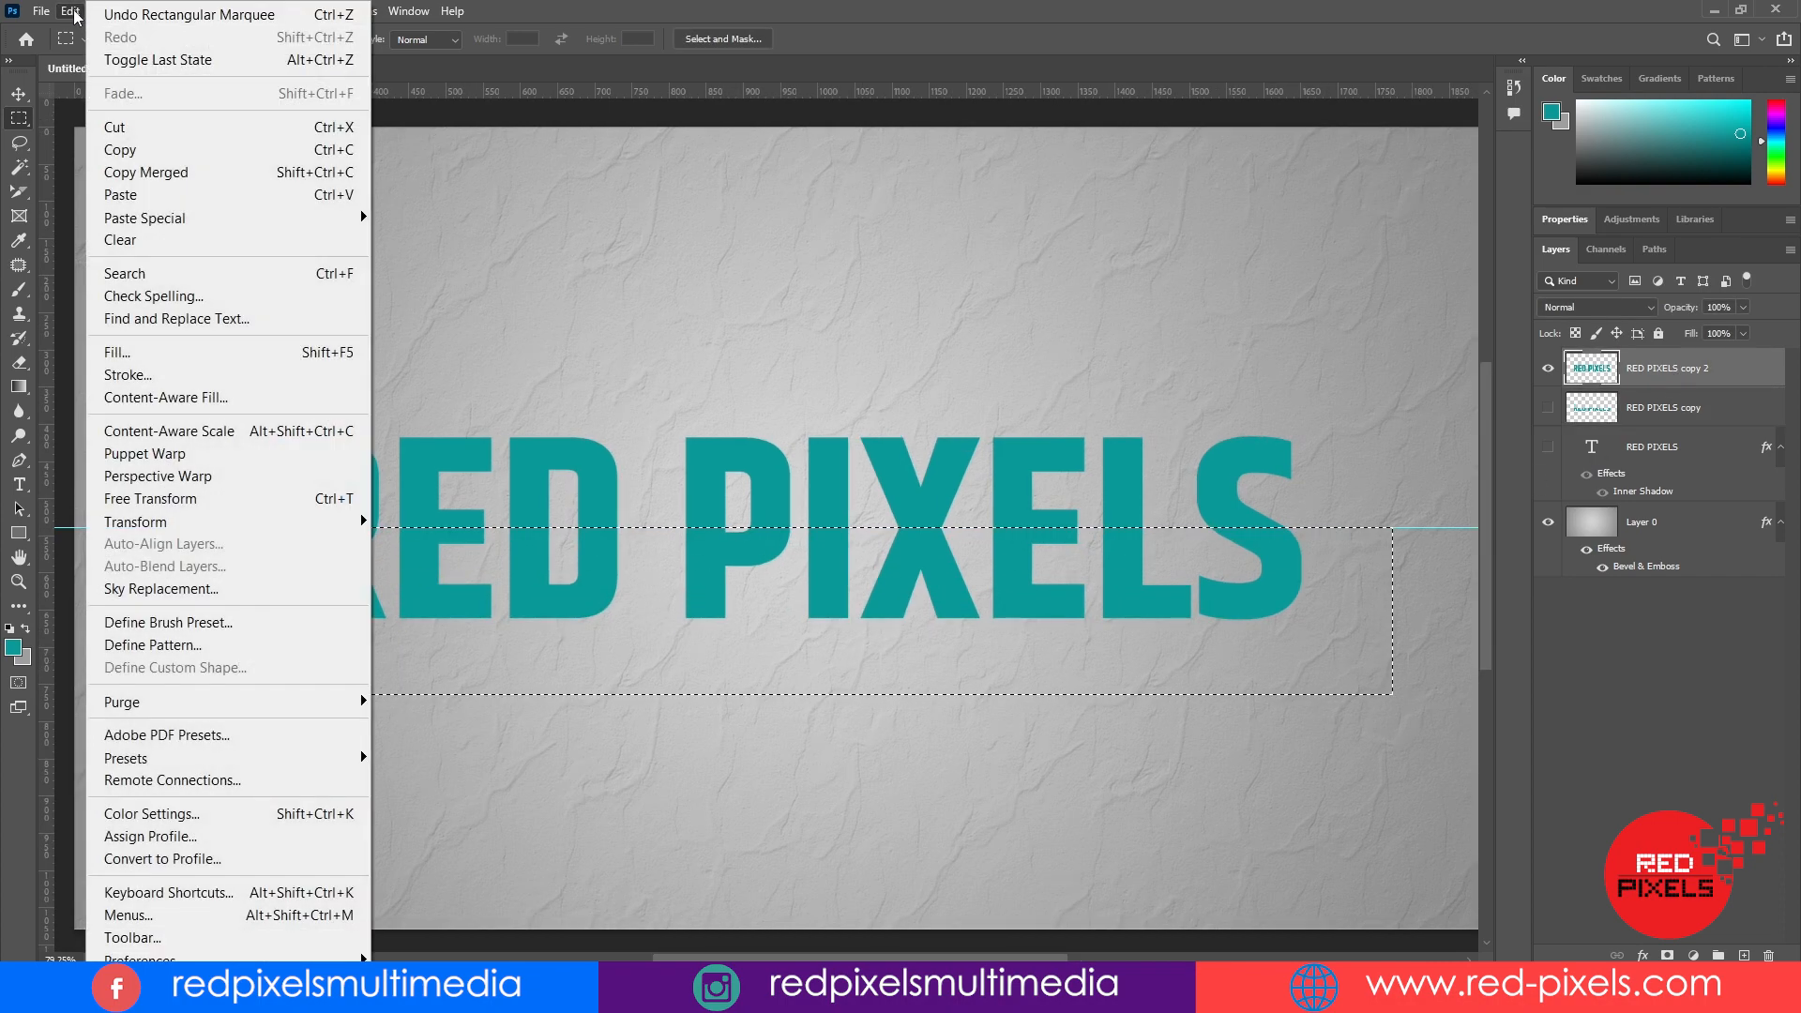
click(120, 240)
key(ctrl+d)
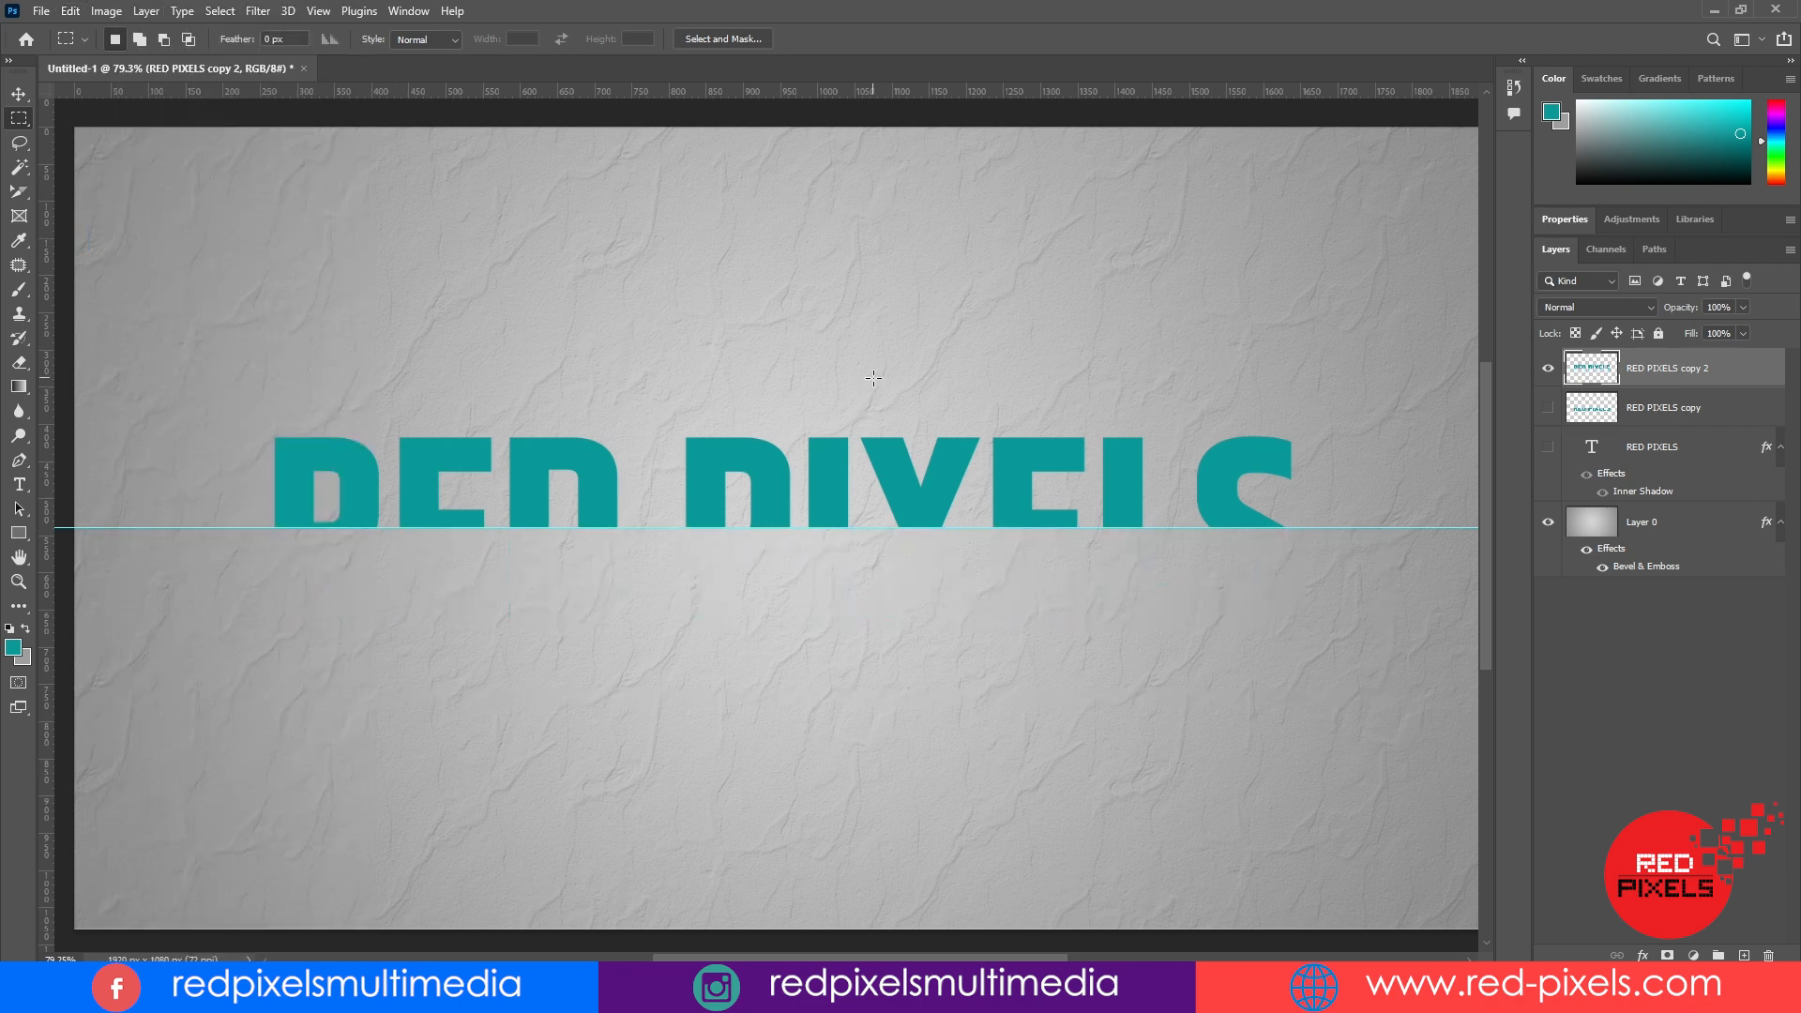
- Rename the upper-half layer as Top, and show the lower-half layer and rename it as Bottom
double_click(1651, 369)
text(Top)
key(Return)
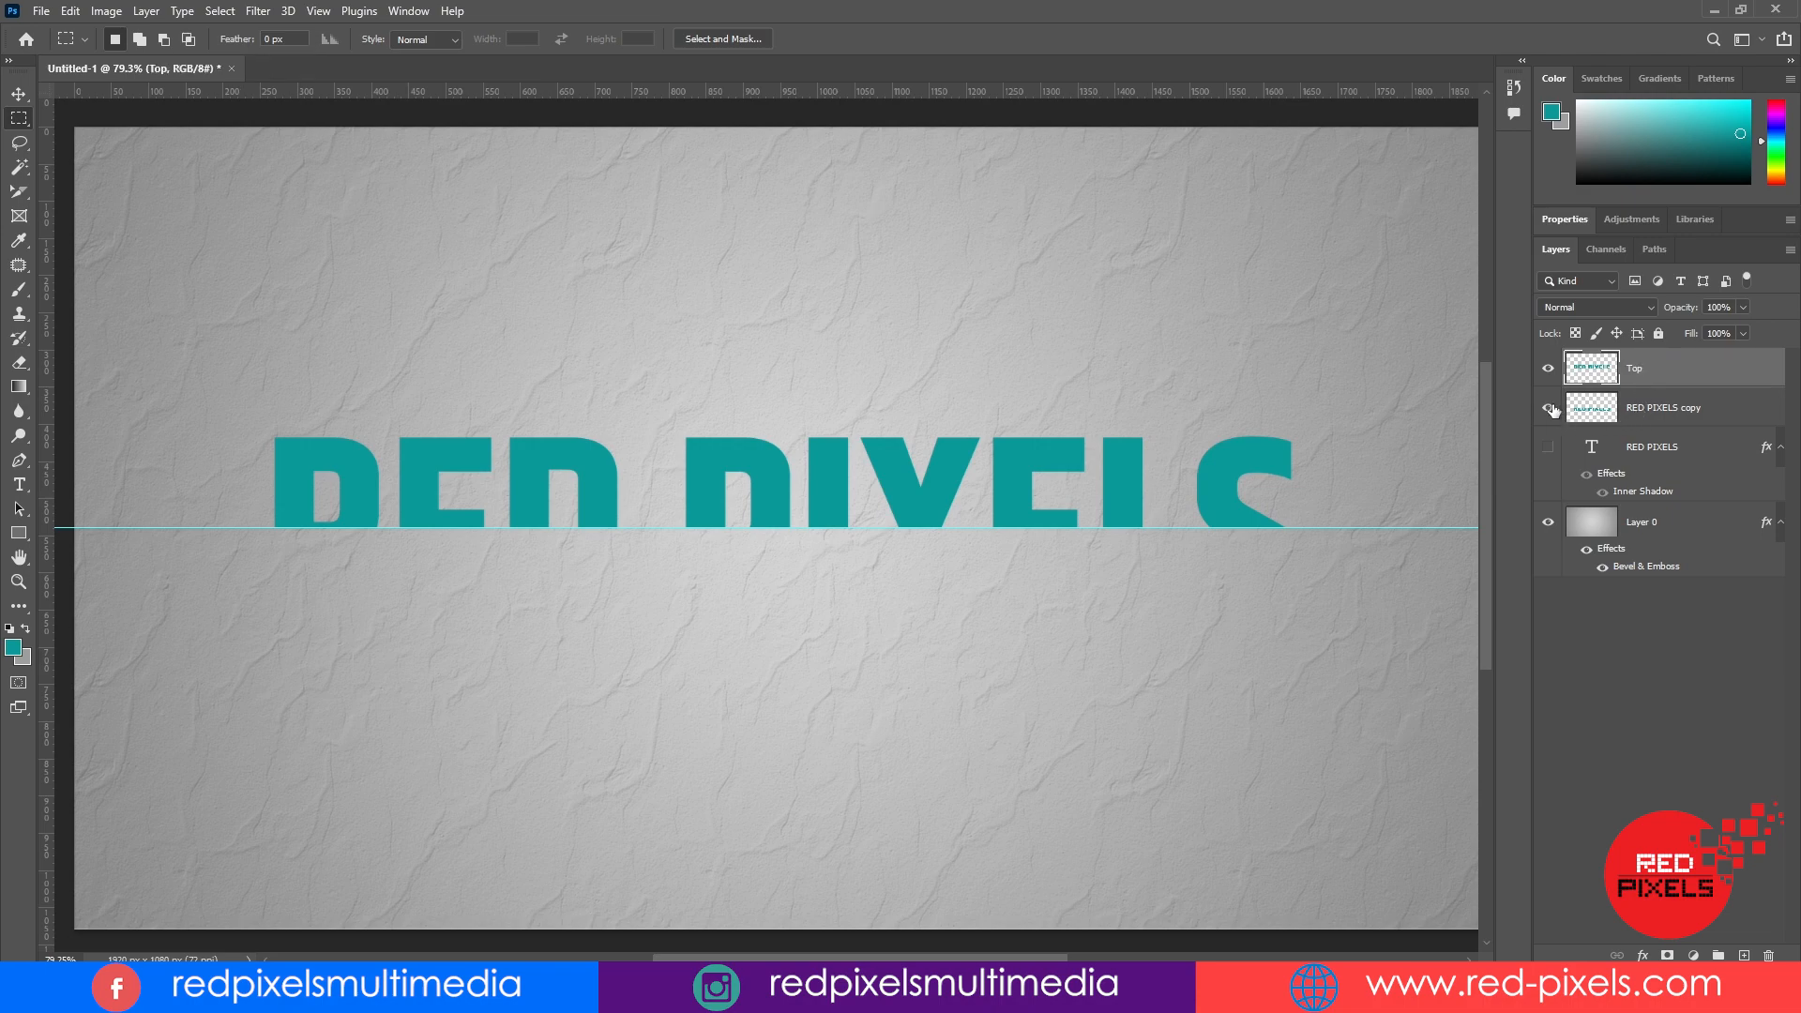
click(1549, 407)
double_click(1662, 409)
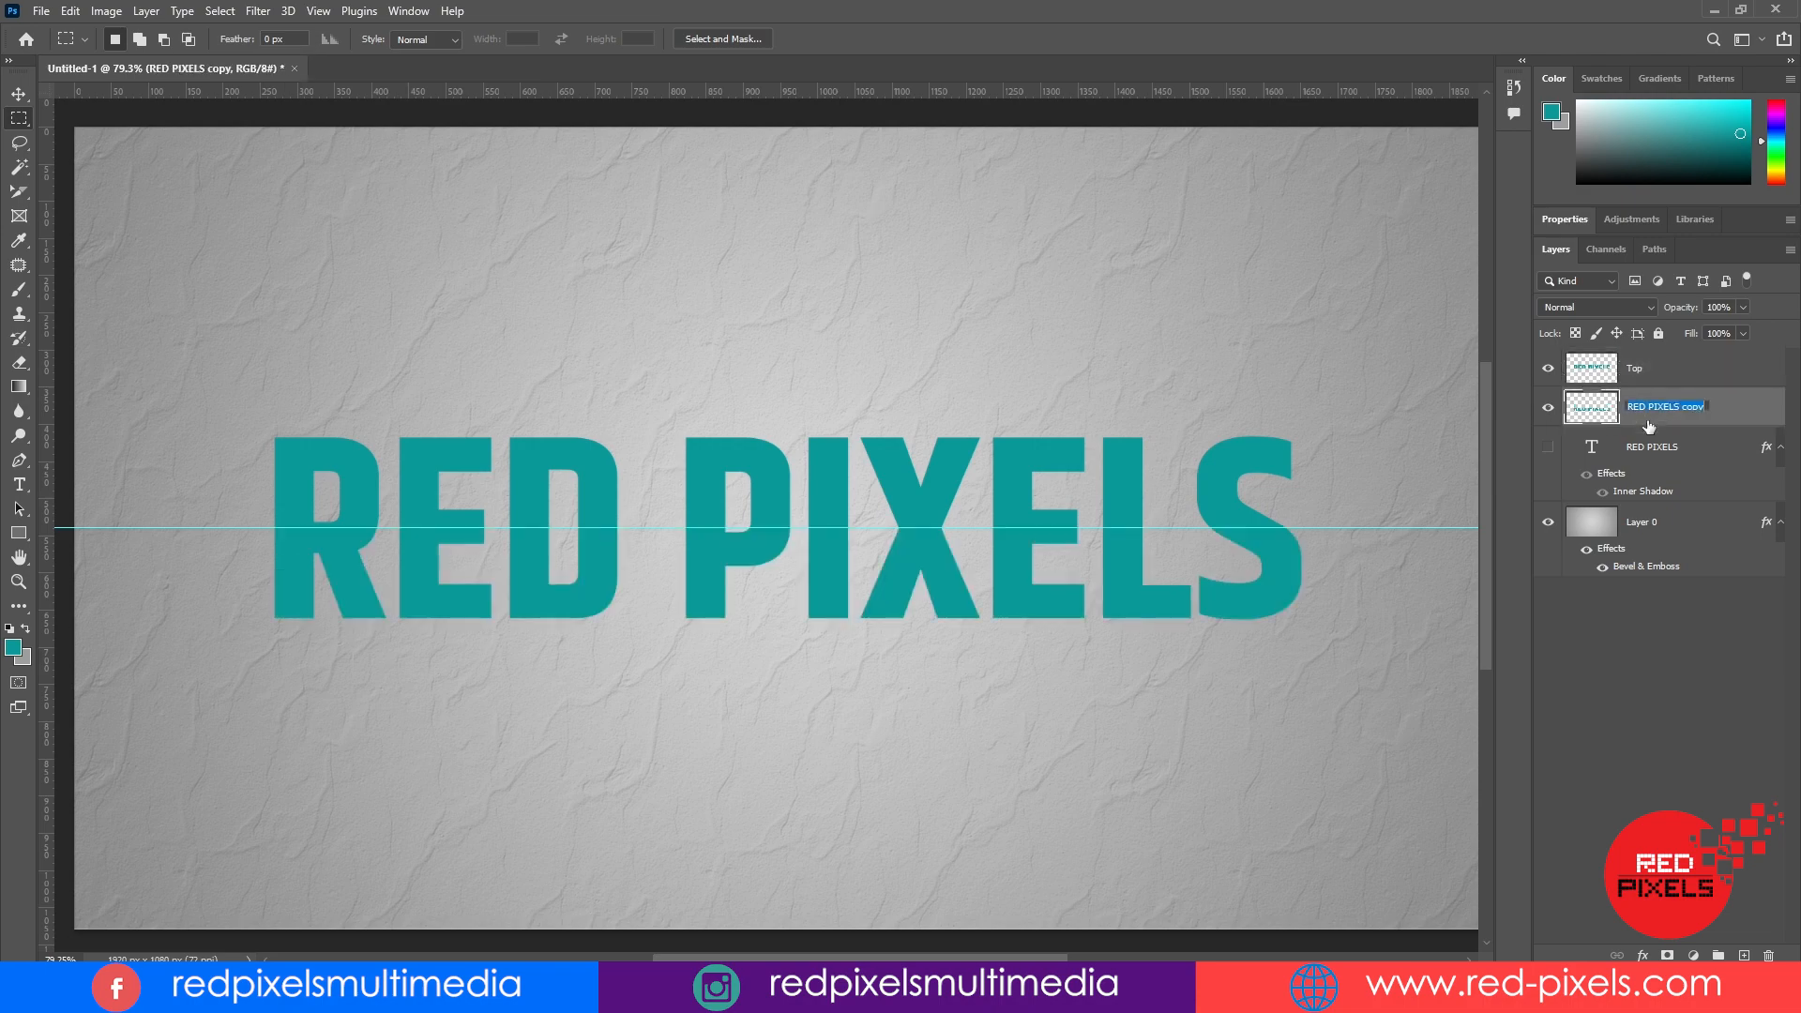
text(Bottom)
- Toggle the Top and Bottom layers to check each half, and show the original RED PIXELS text layer
click(1548, 371)
click(1549, 371)
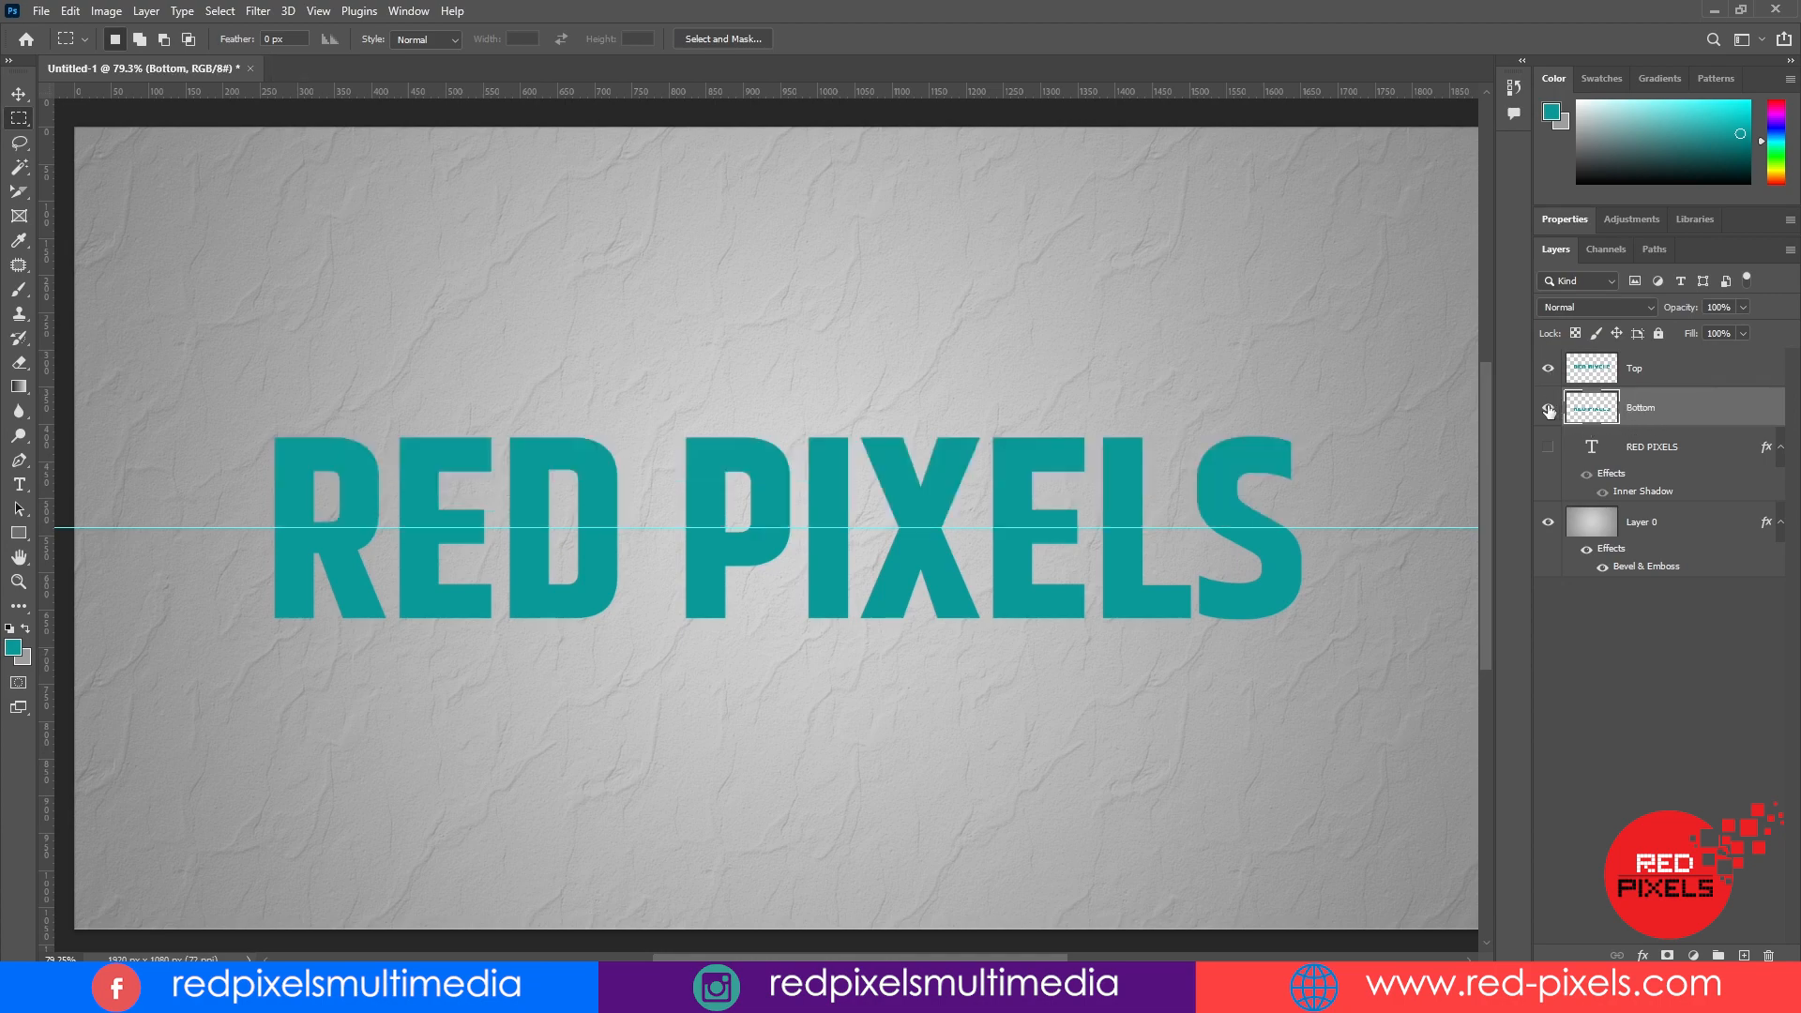
click(1549, 410)
click(1548, 410)
- Stretch the Top layer's height upward to about 108% and skew its upper edge rightward by about 7 degrees
click(1677, 368)
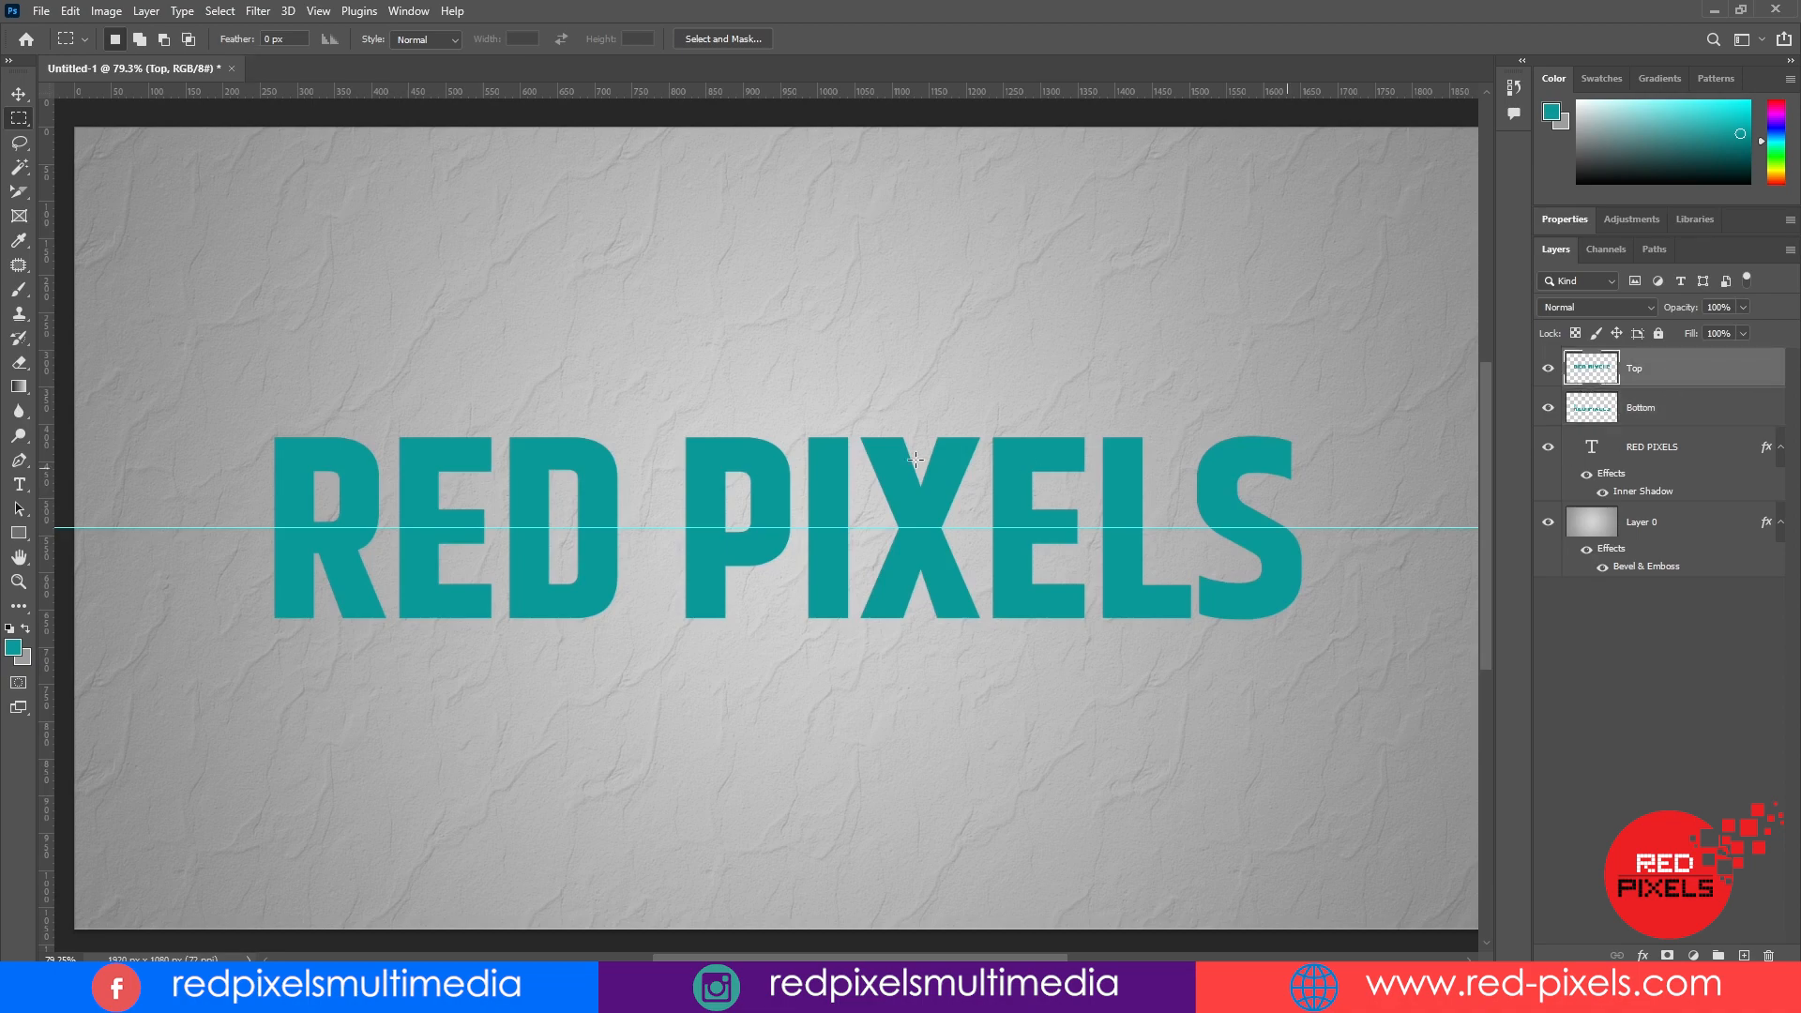
click(70, 11)
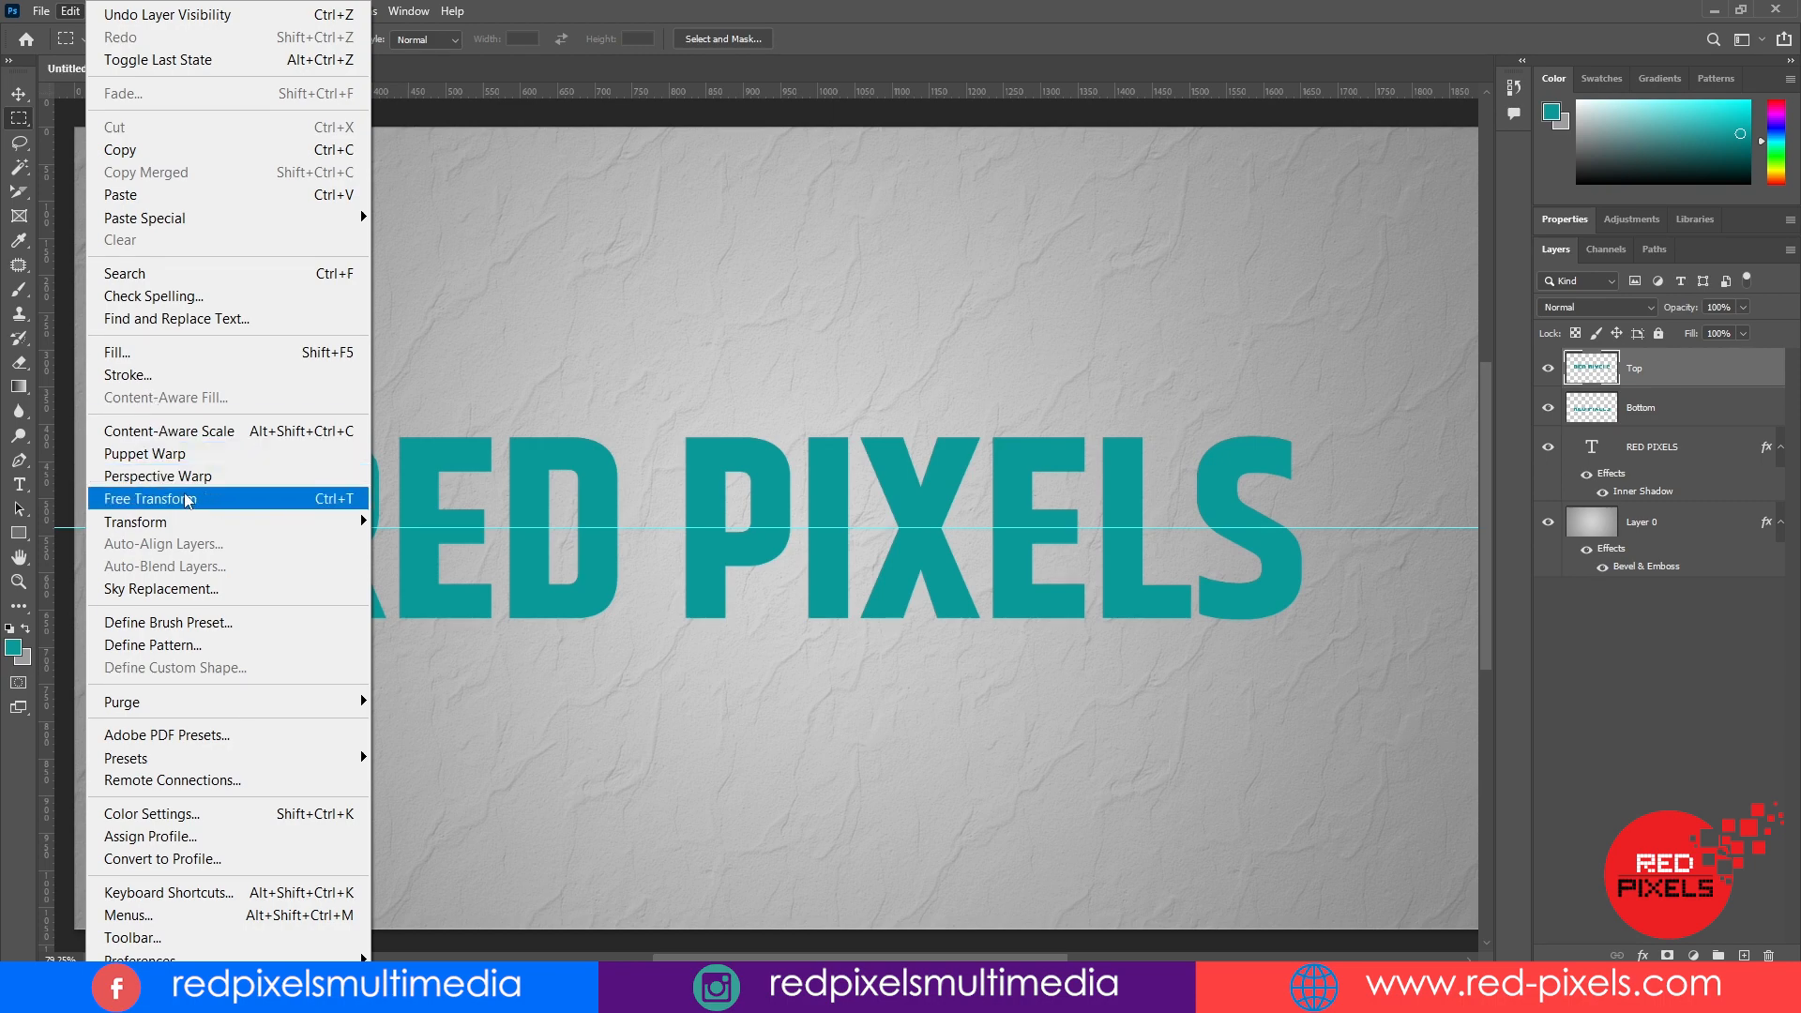
mouse_move(192, 523)
click(456, 555)
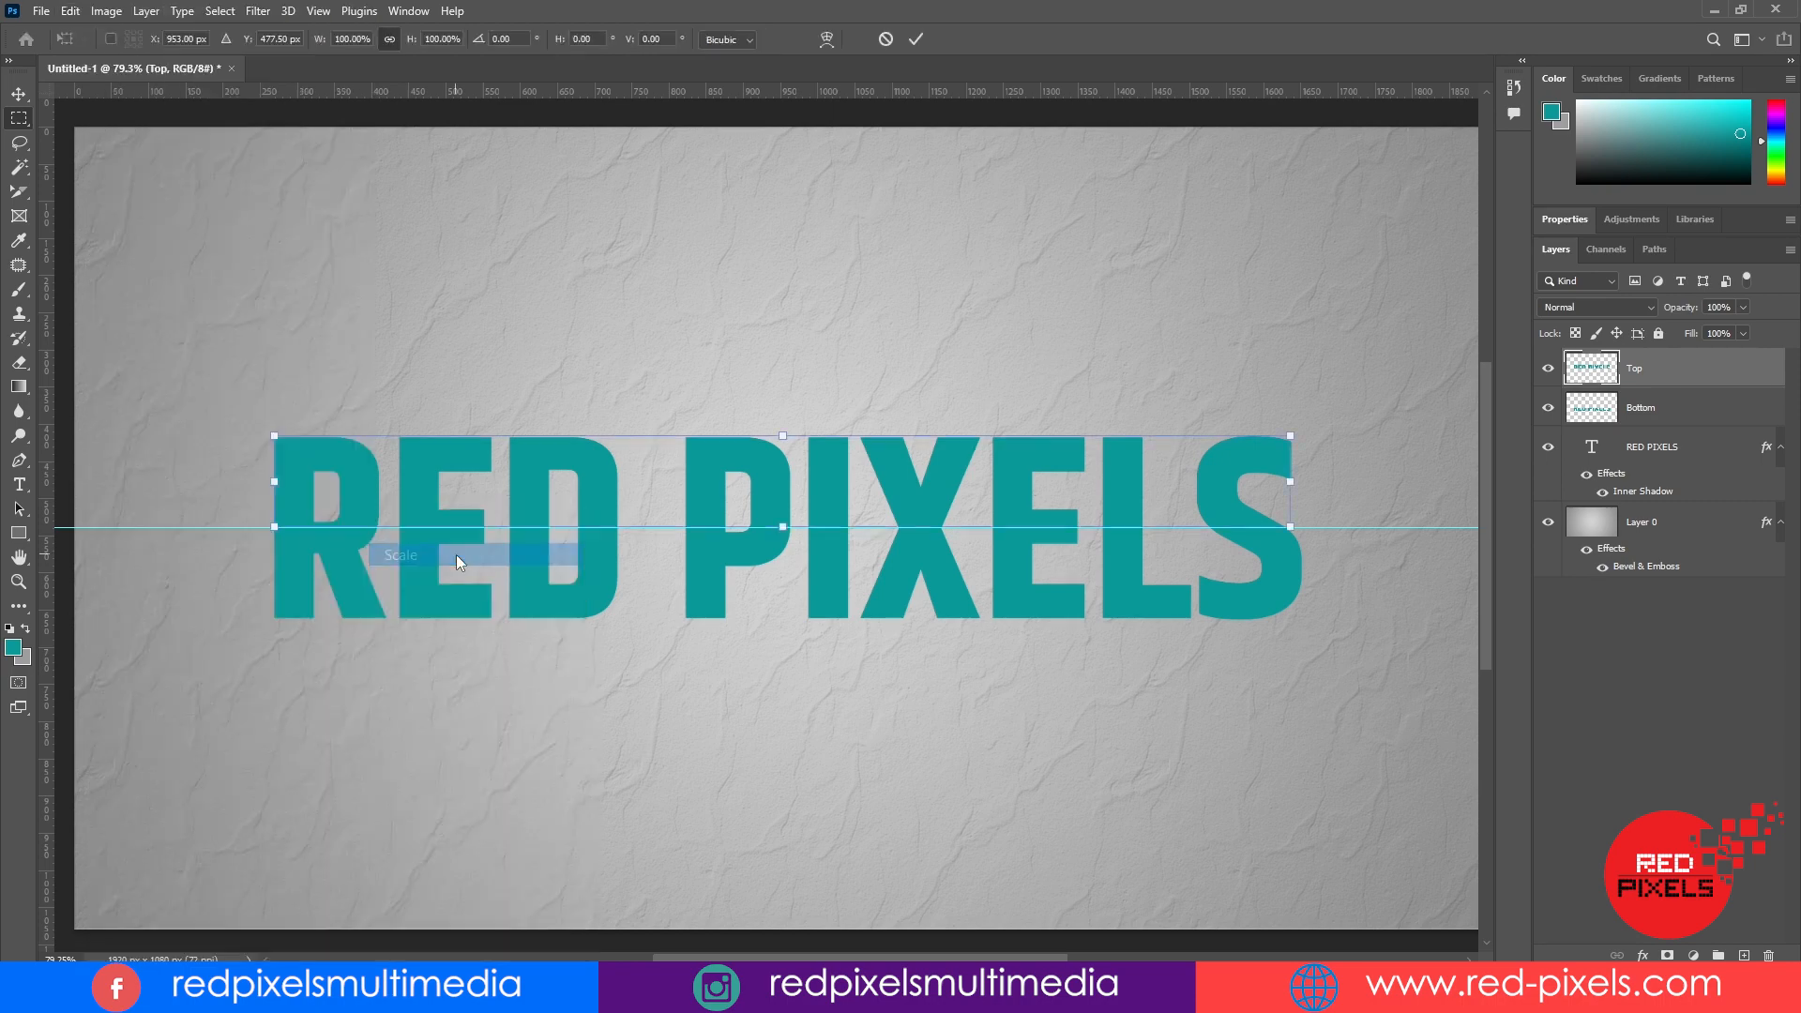
drag(784, 436, 786, 427)
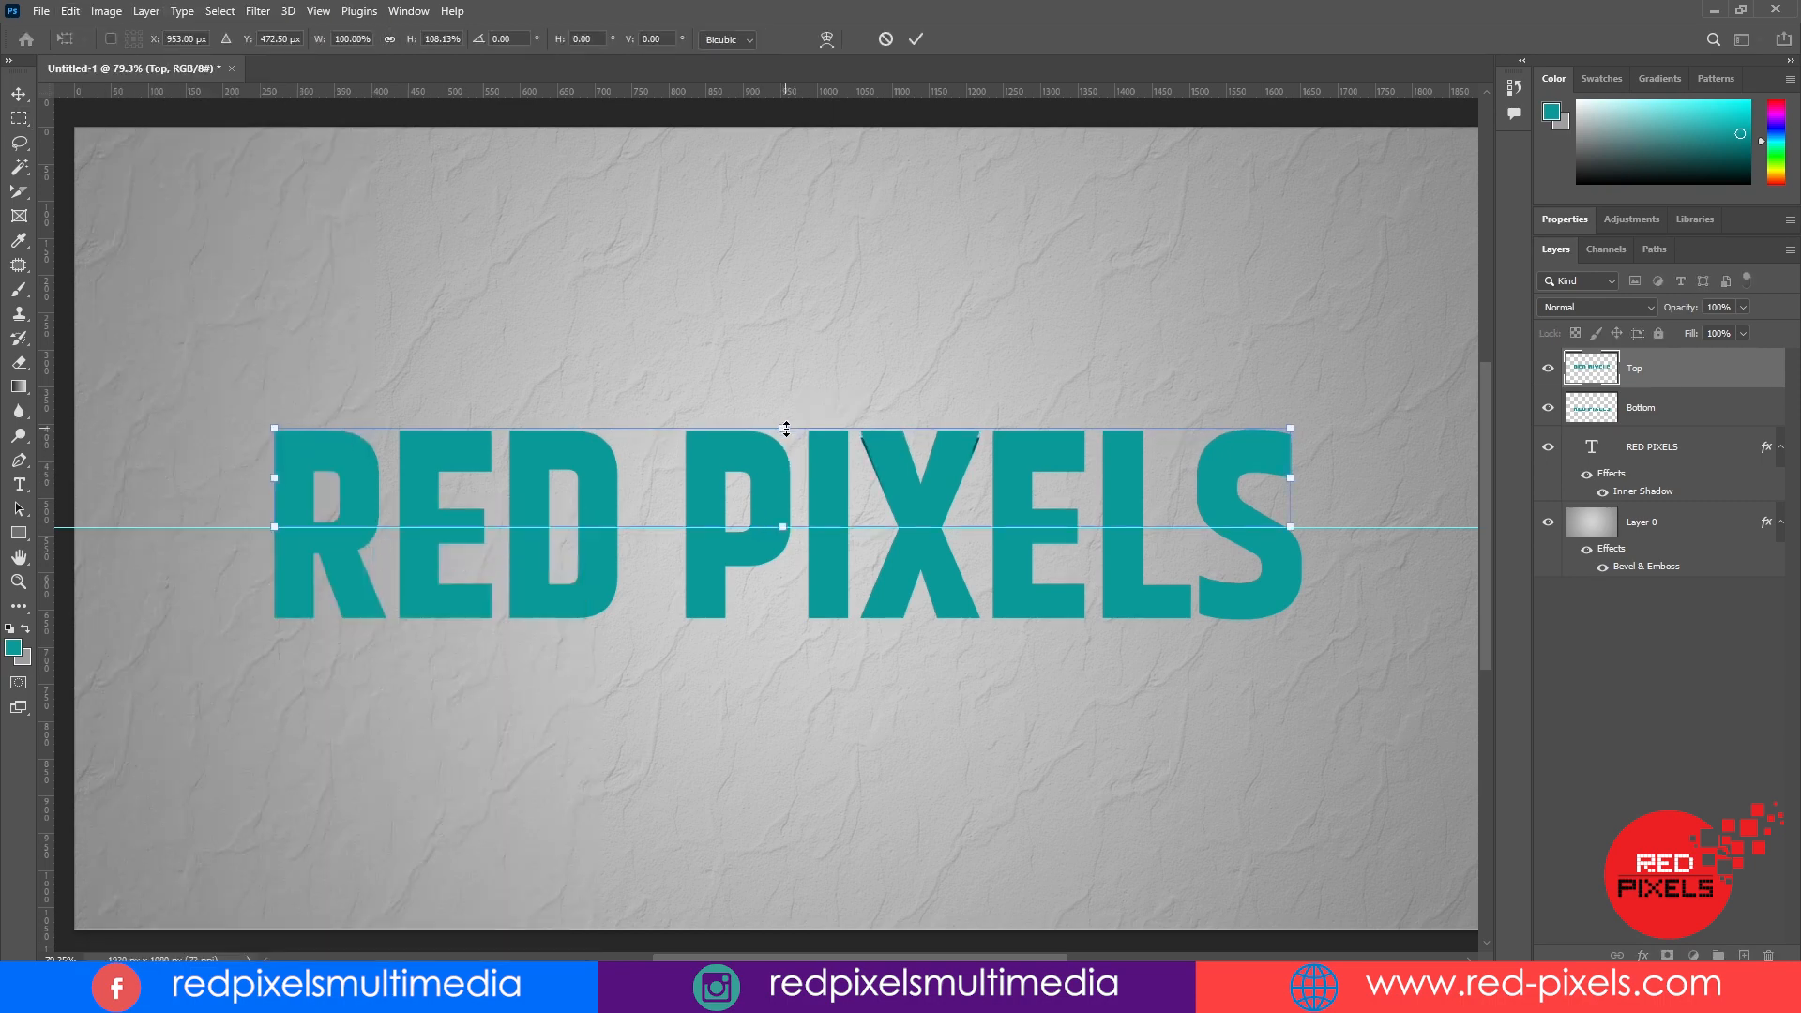
right_click(878, 438)
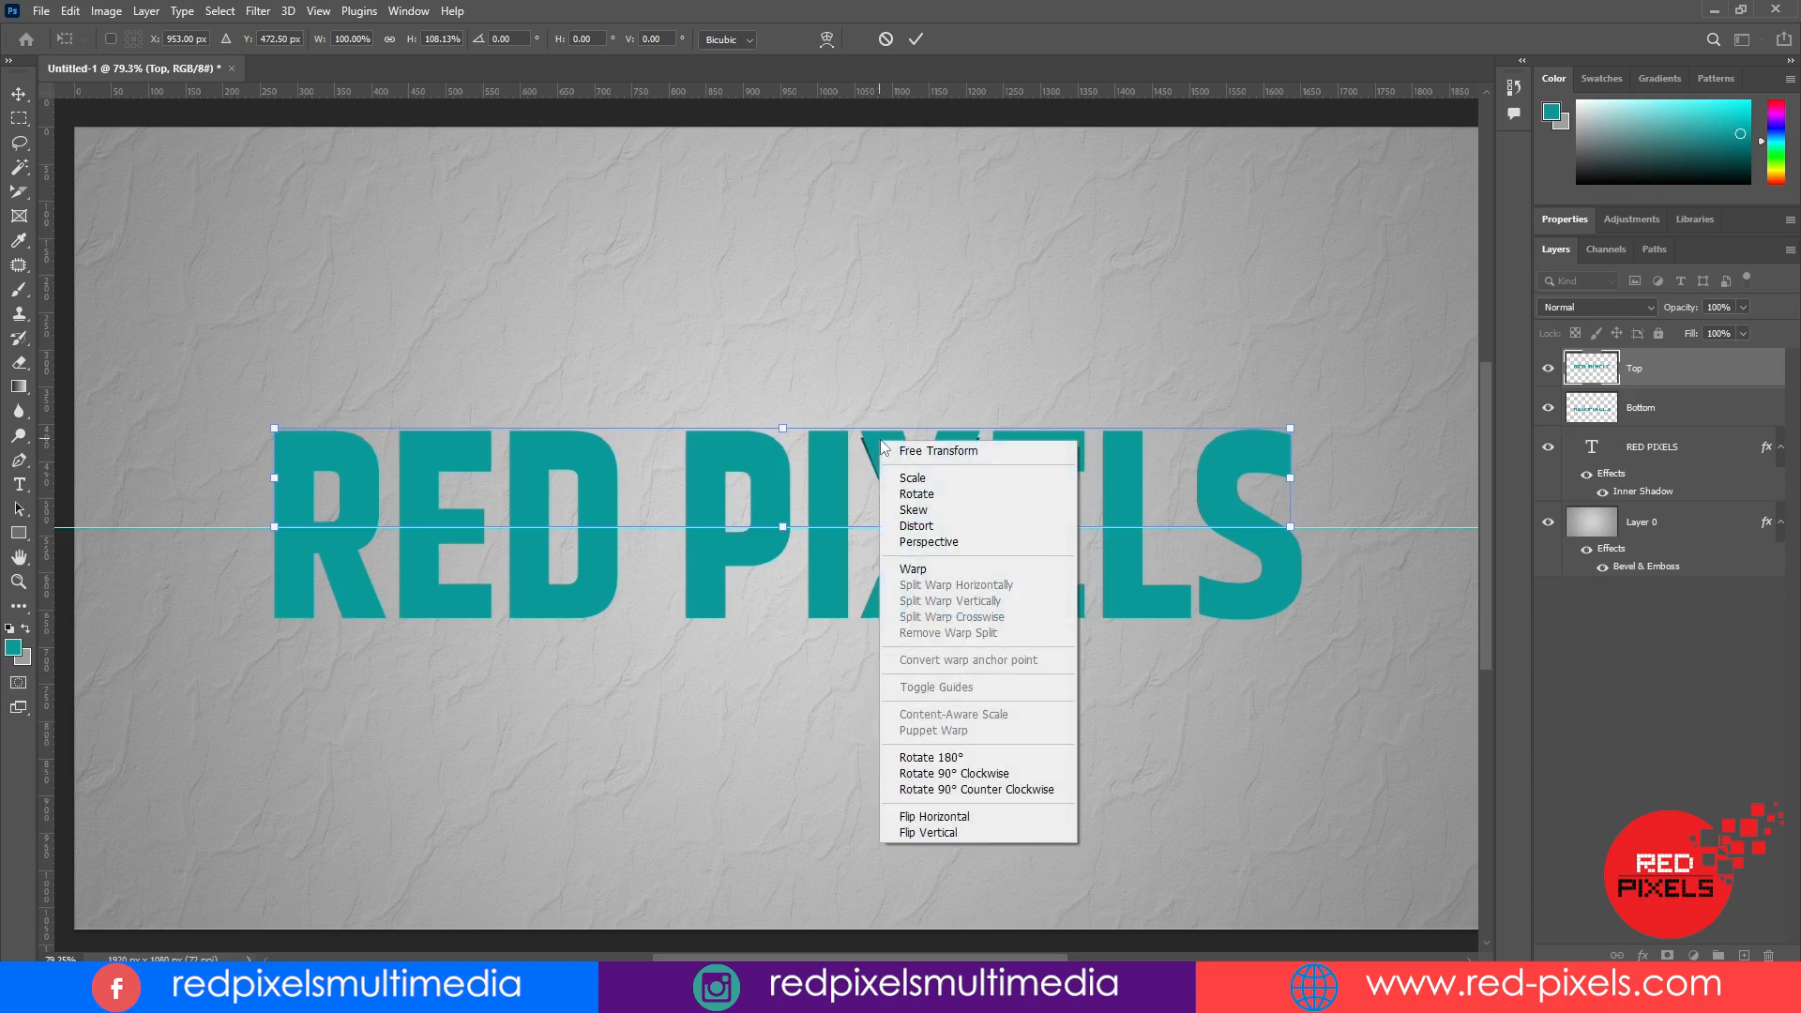
click(950, 514)
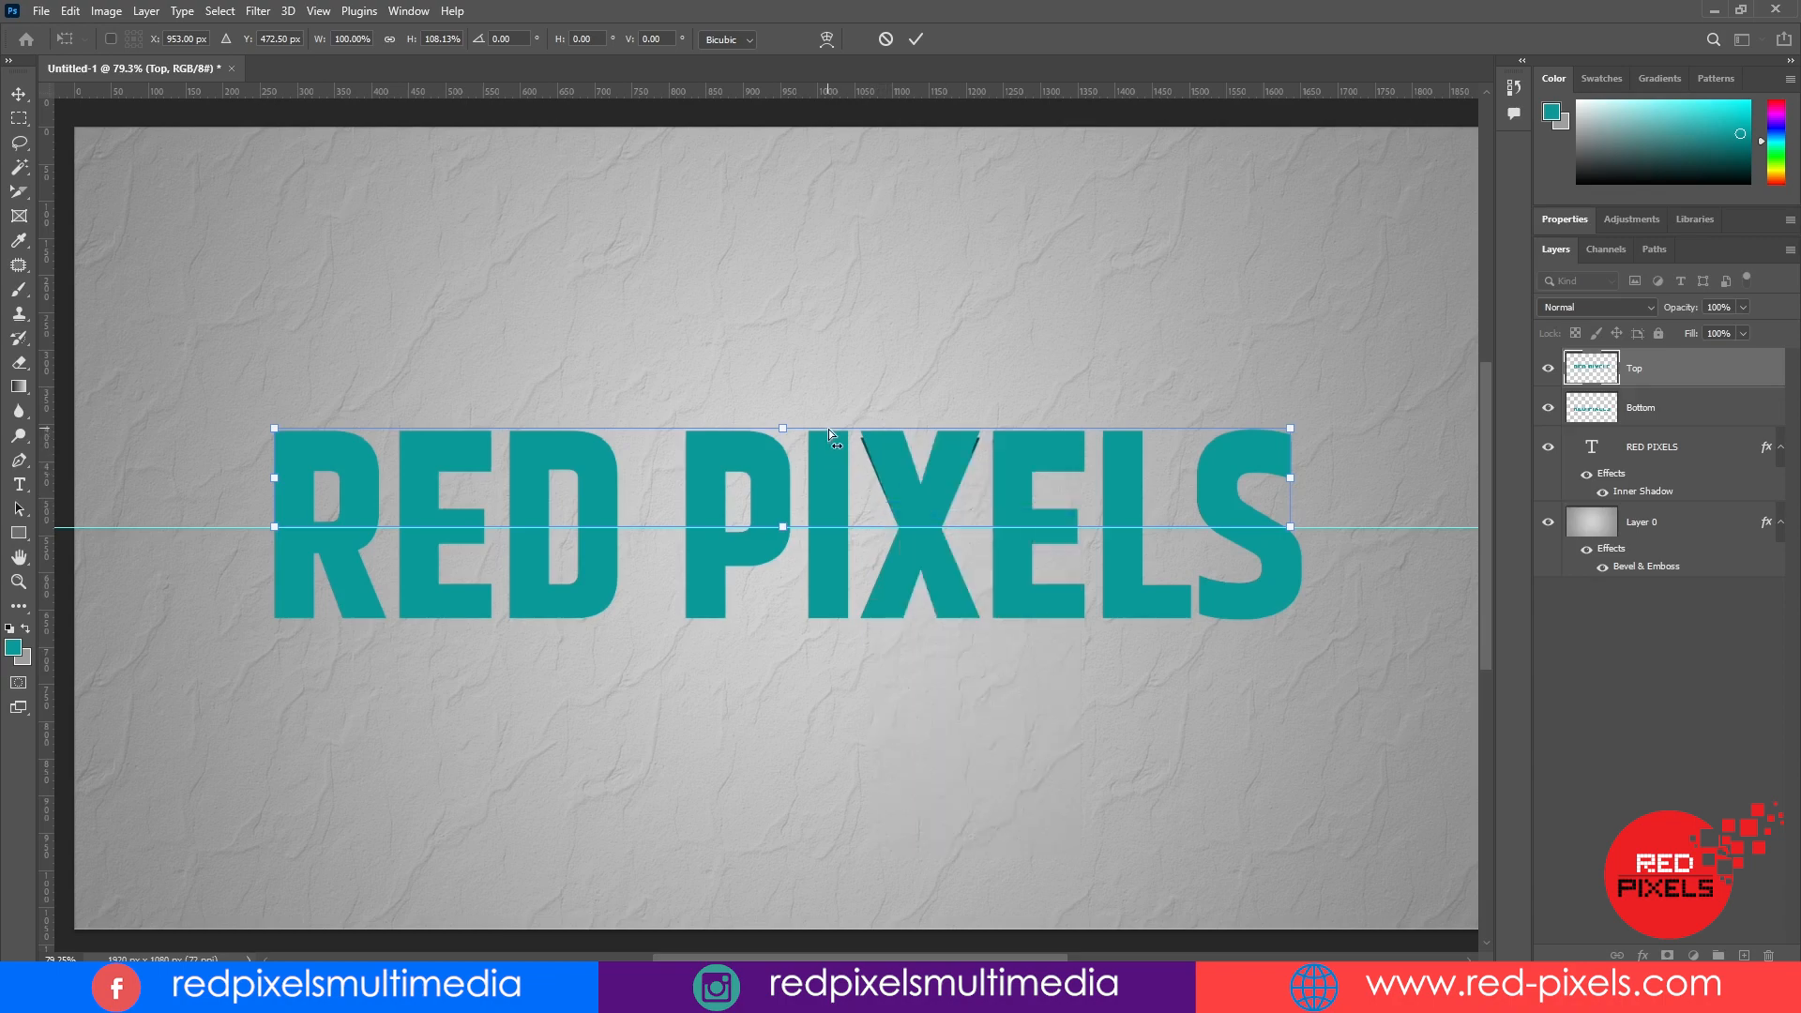
drag(829, 435, 841, 433)
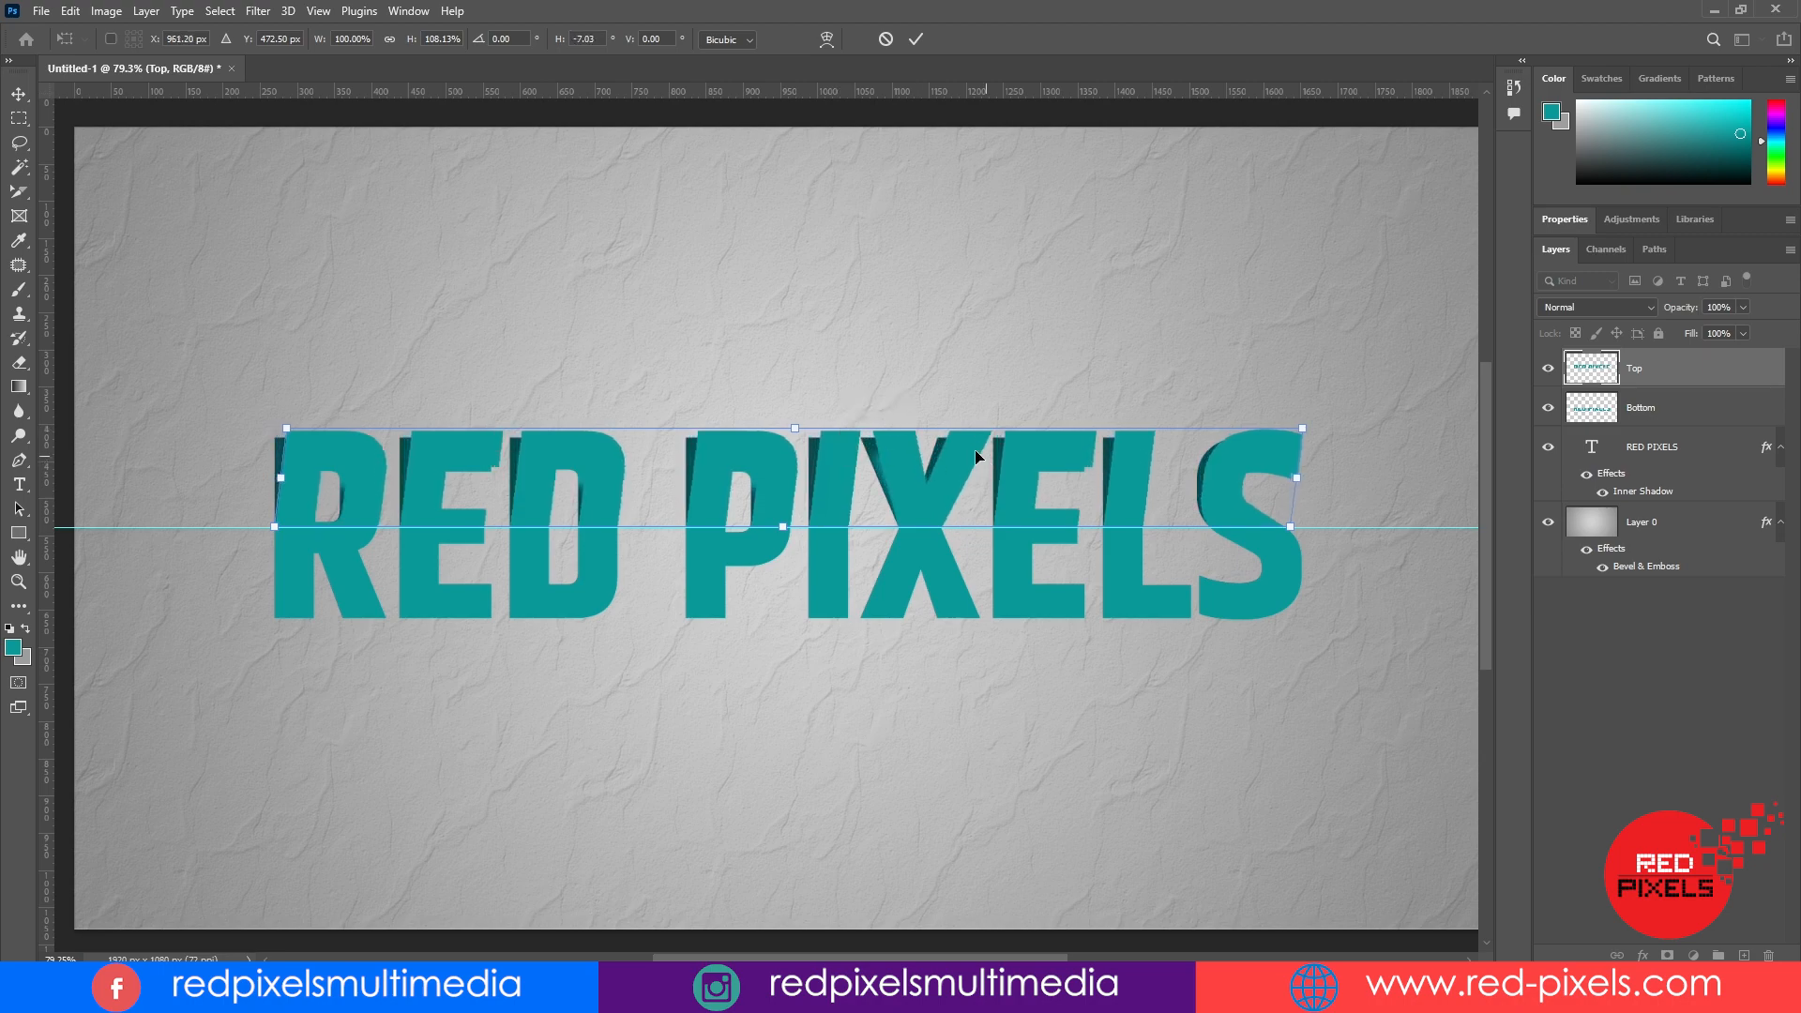
key(Return)
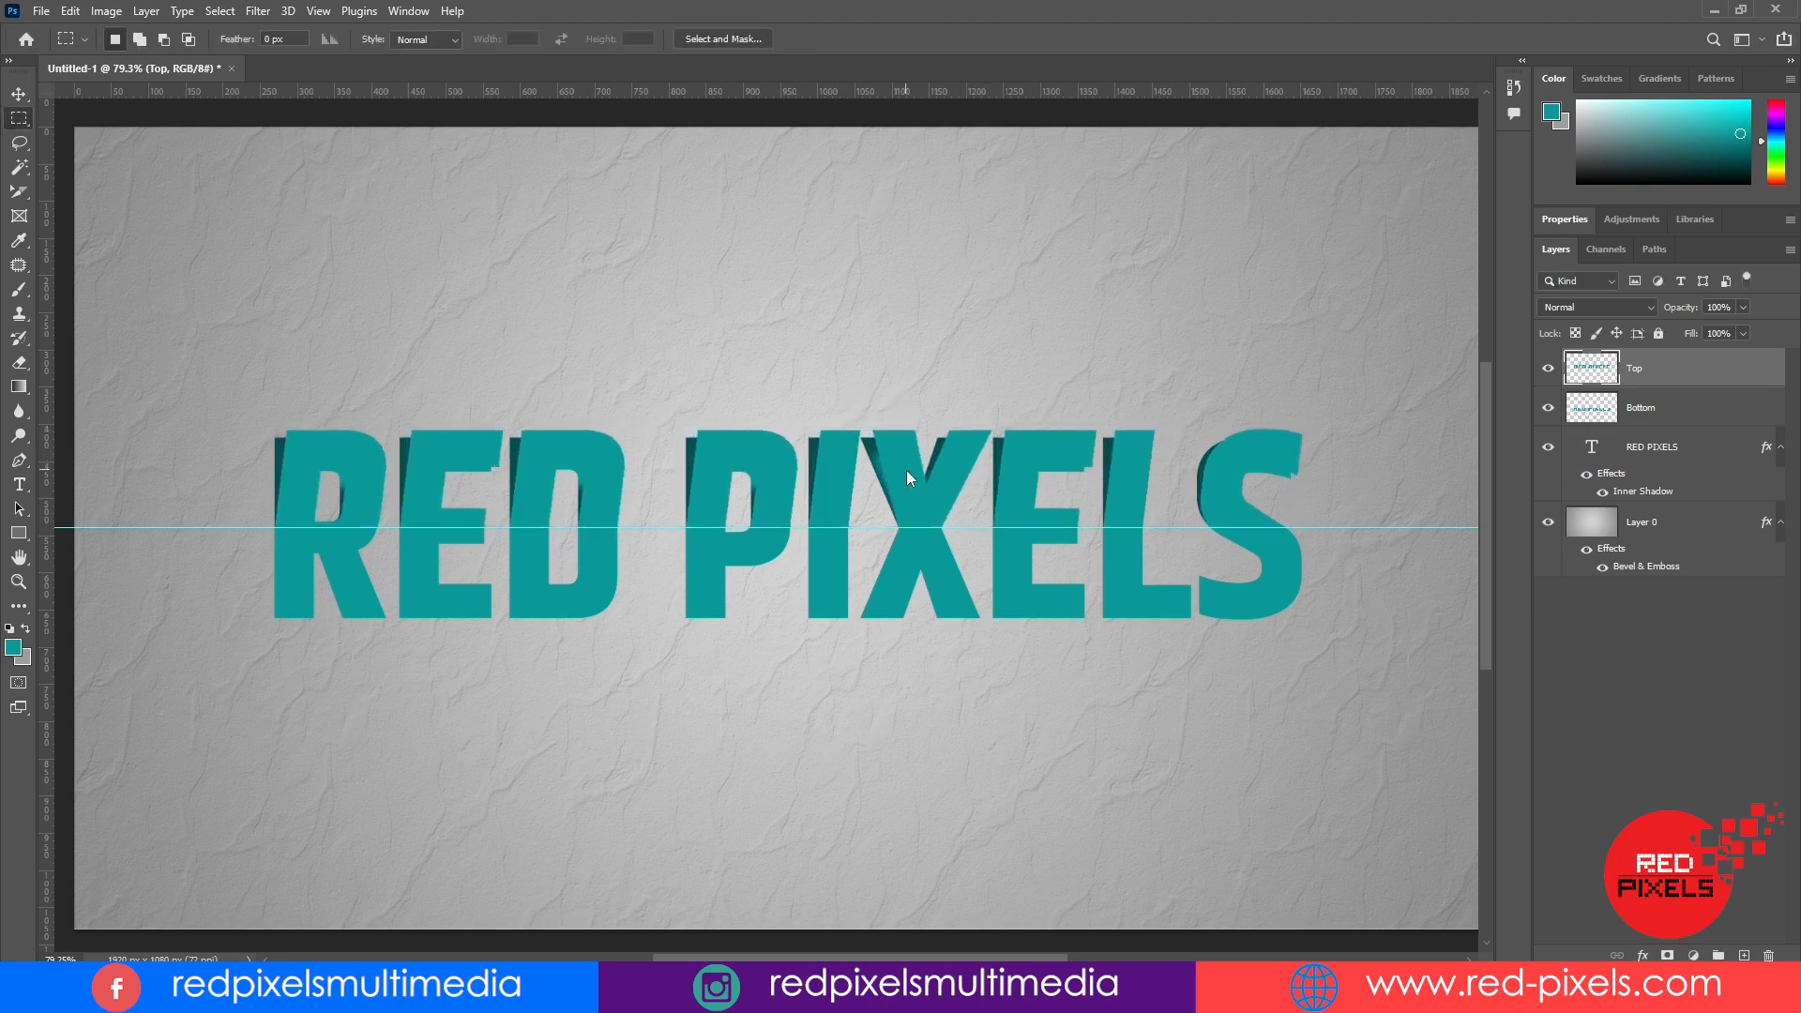
- Reduce the Bottom layer's height to about 93.5% from its lower edge and skew that edge slightly rightward
click(1668, 420)
key(ctrl+t)
scroll(793, 628, up, 6)
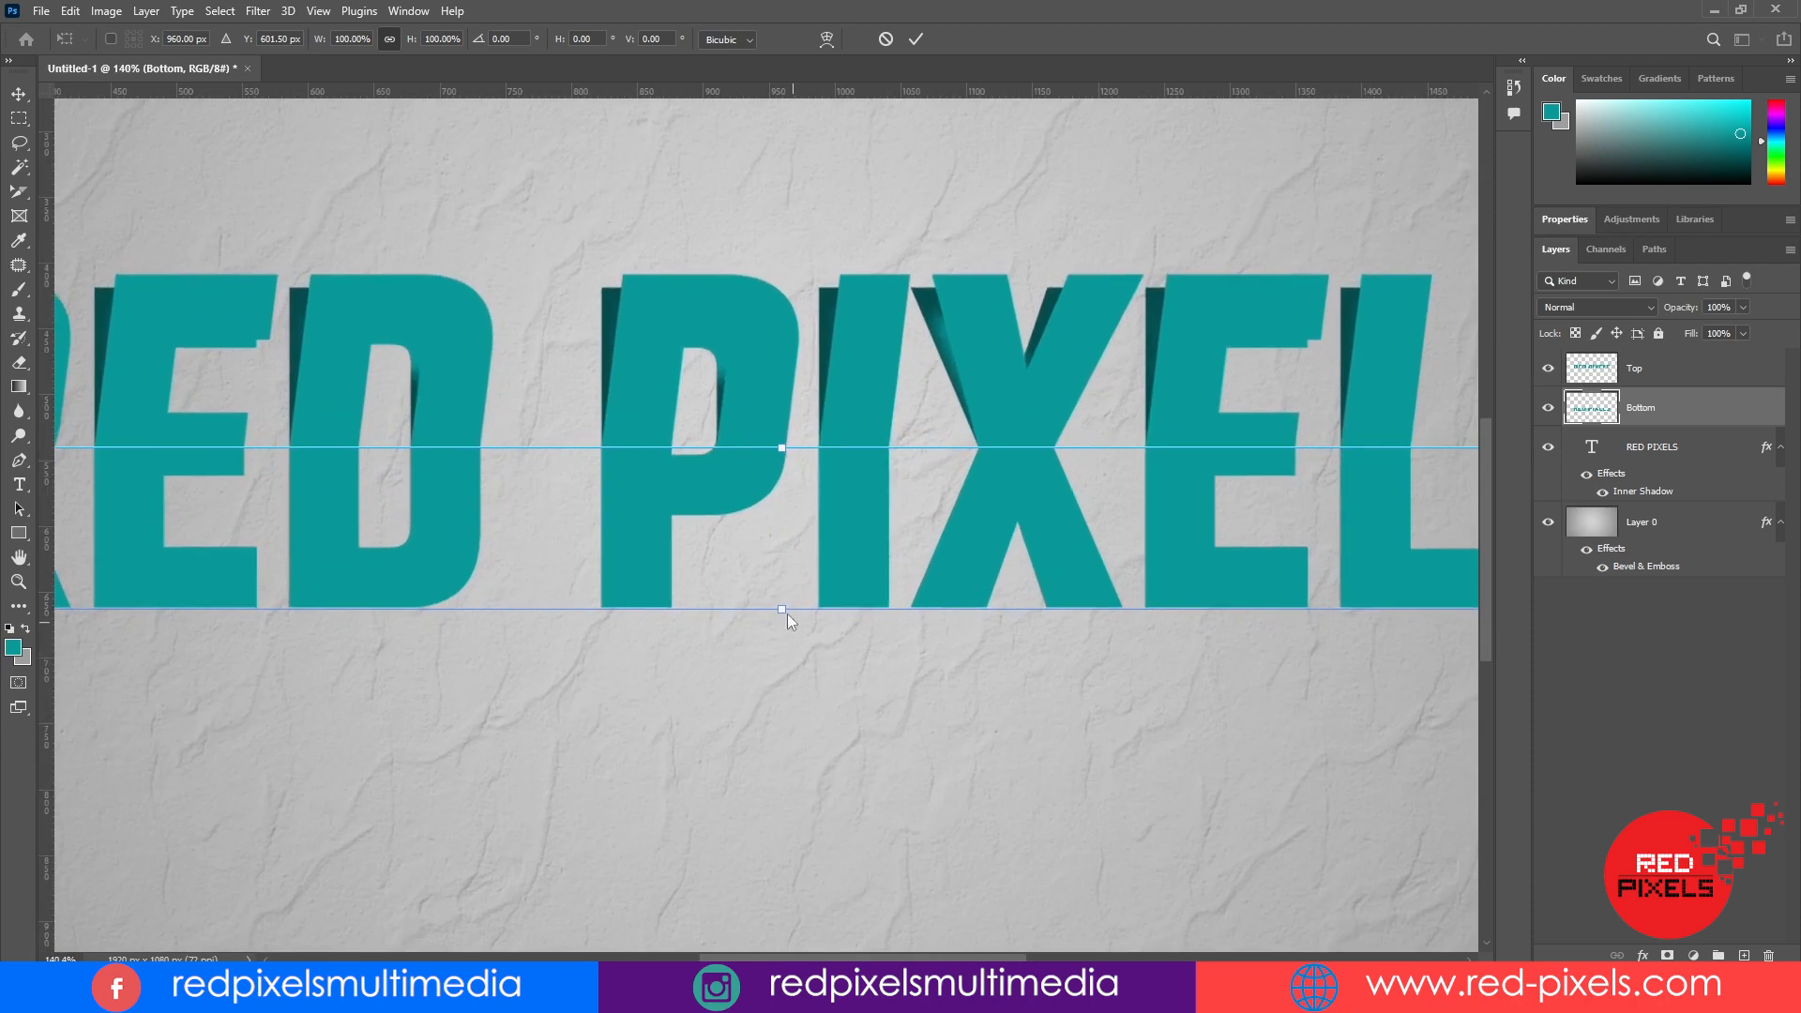
drag(785, 611, 785, 599)
right_click(803, 578)
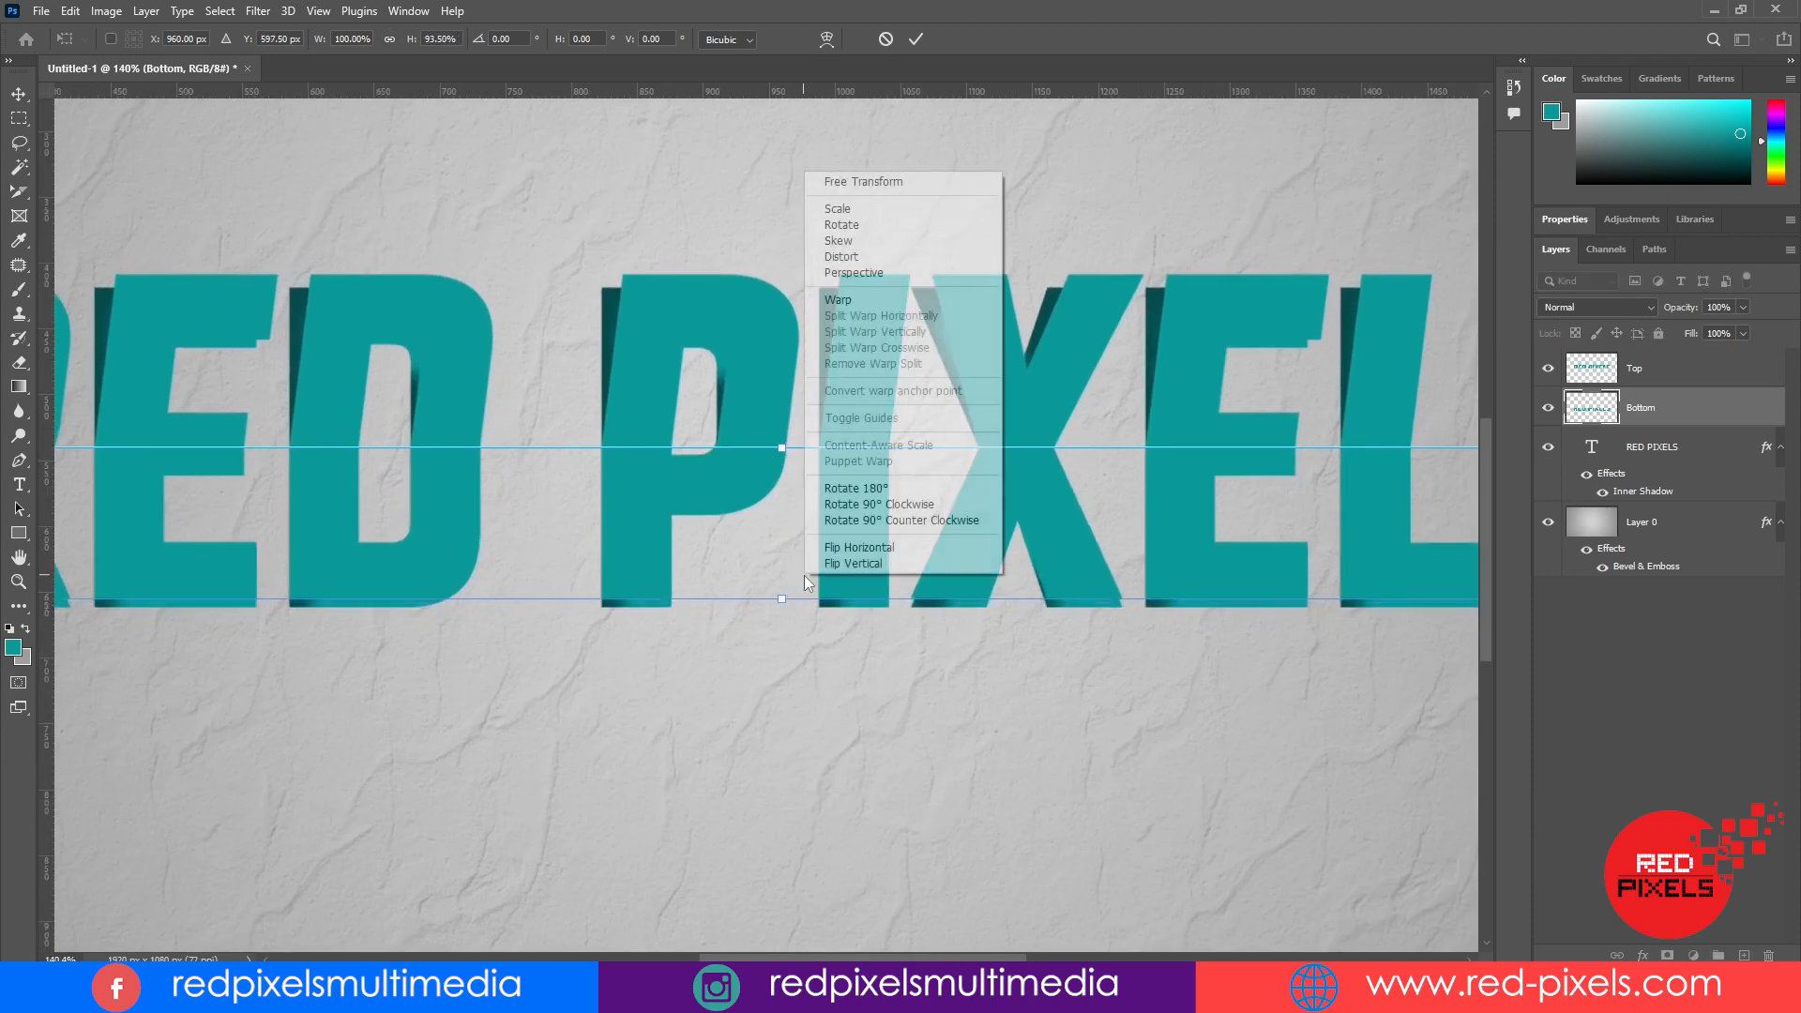
click(873, 241)
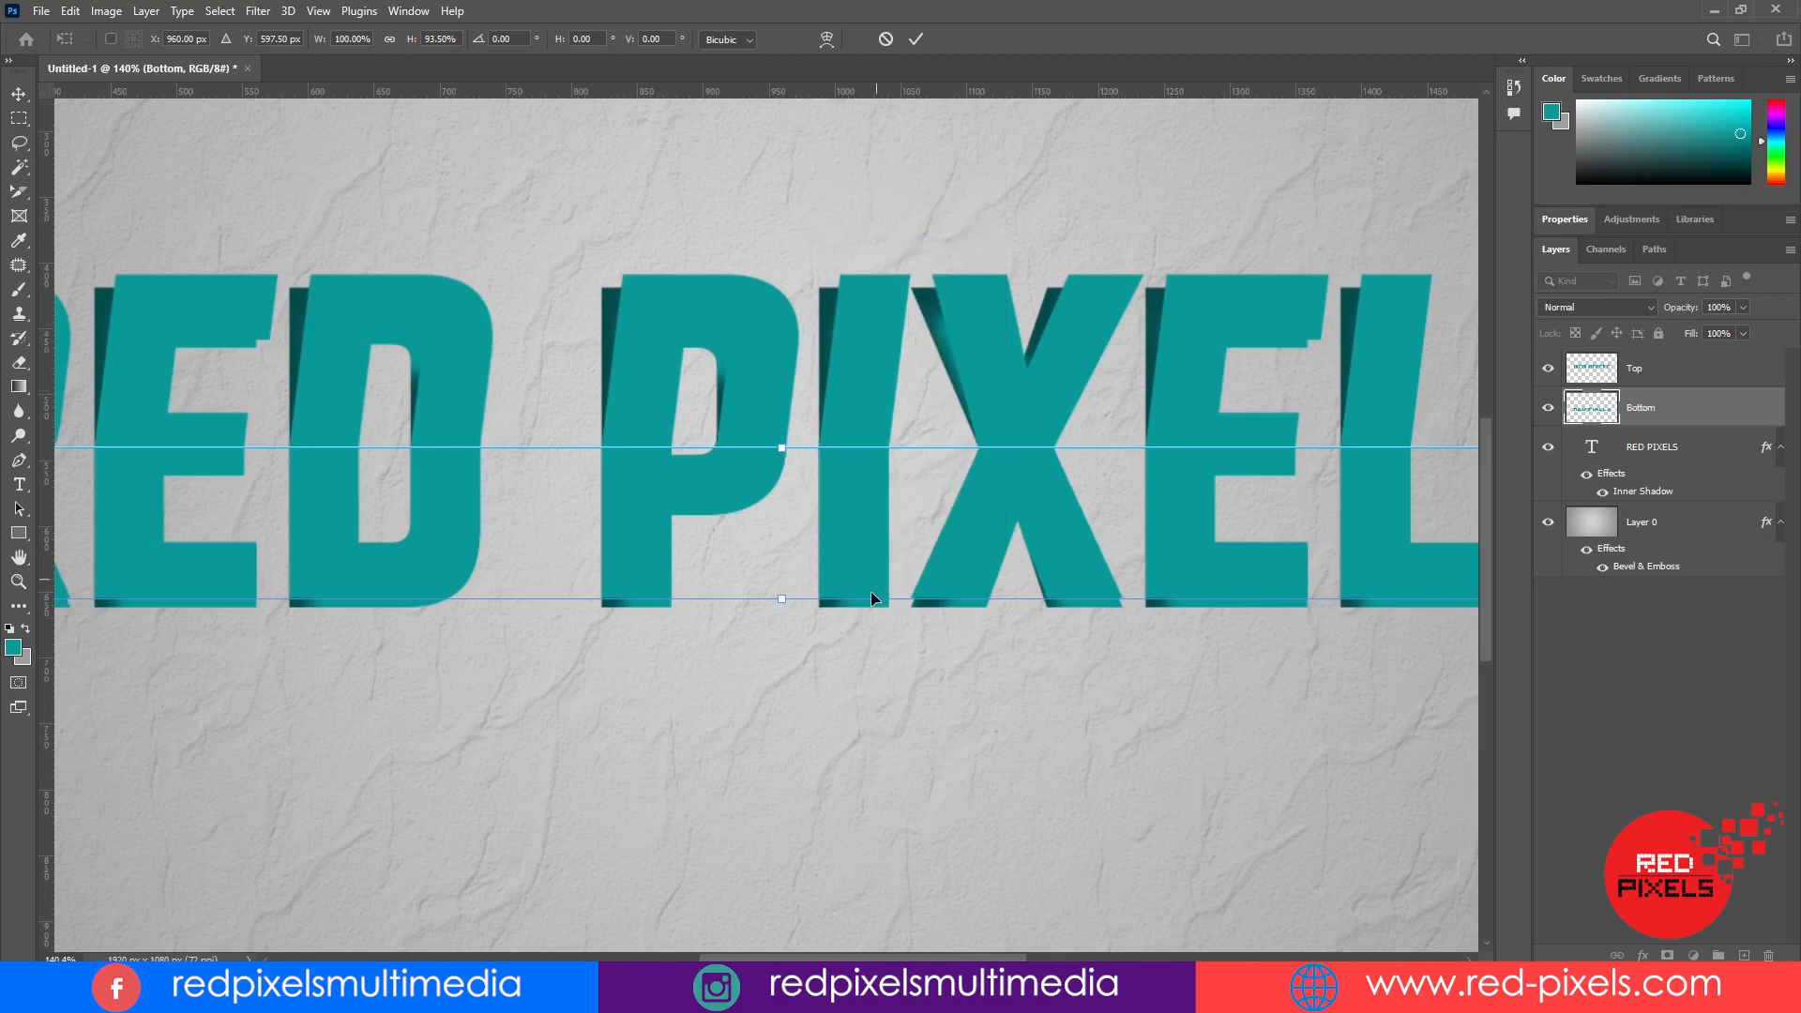
drag(865, 601, 887, 600)
key(Return)
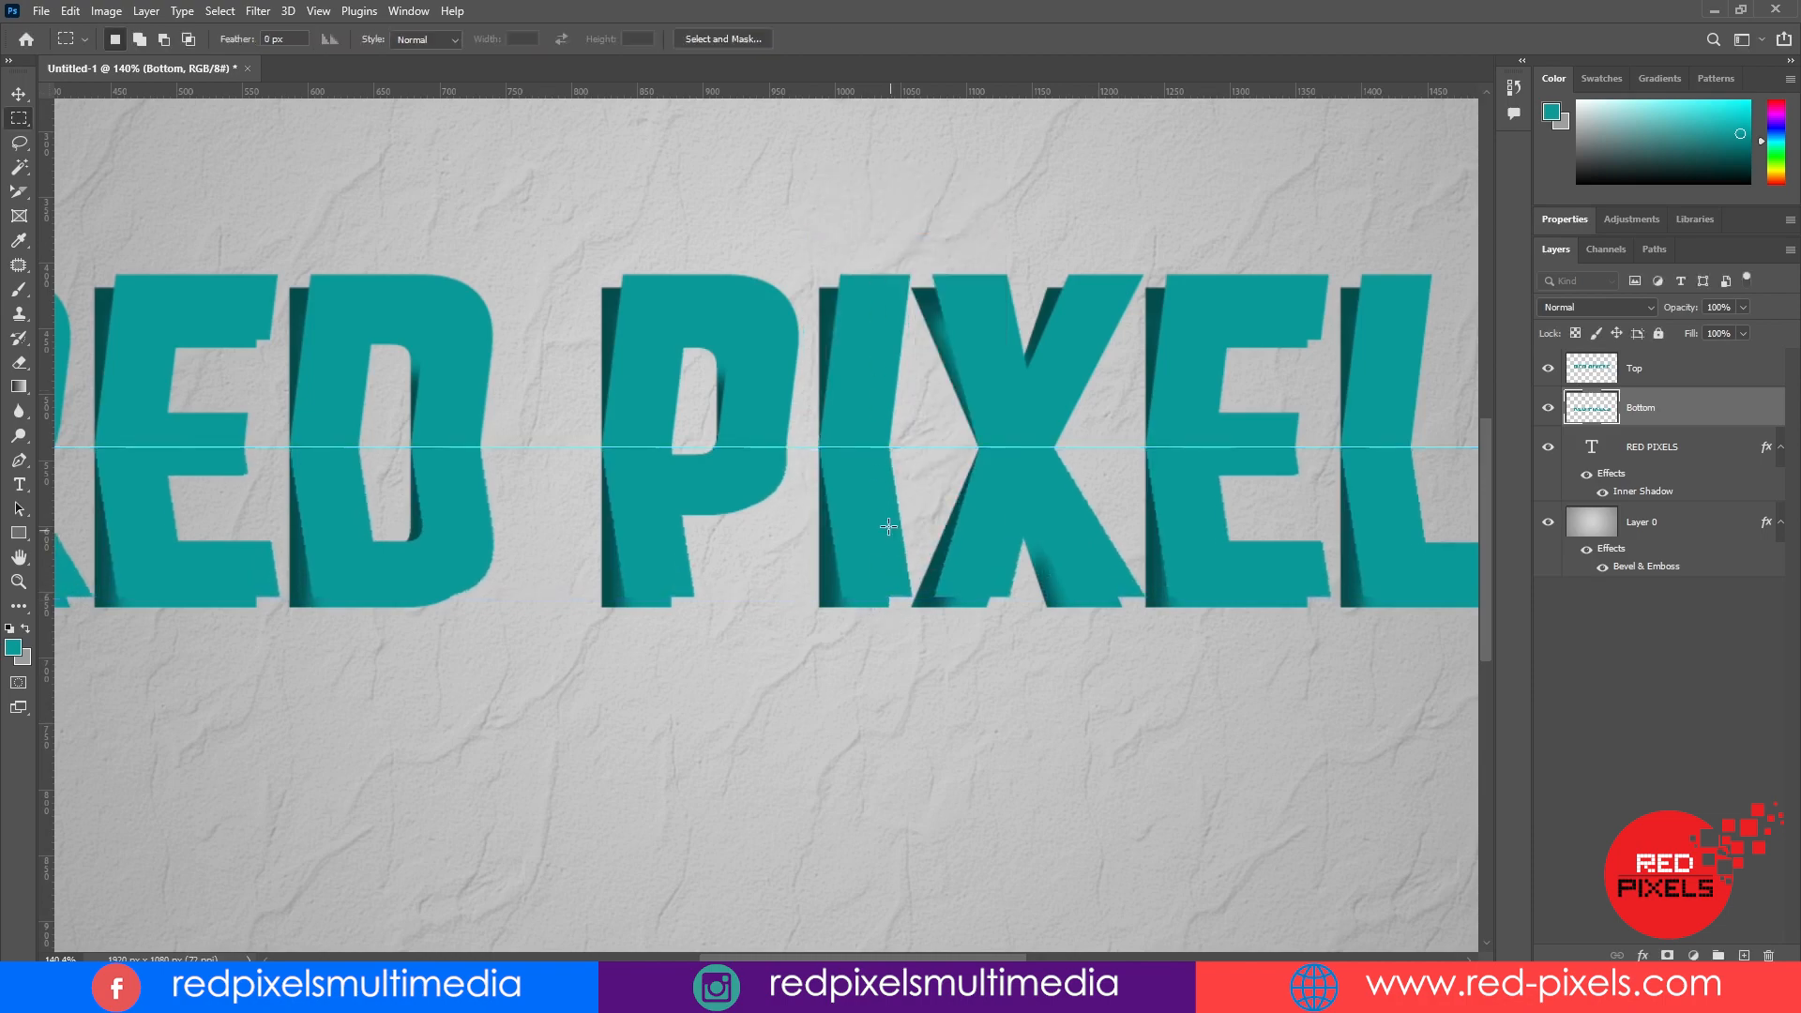
- Lock the Top layer's transparent pixels, then try a radial grey gradient across it and undo it
scroll(883, 527, down, 3)
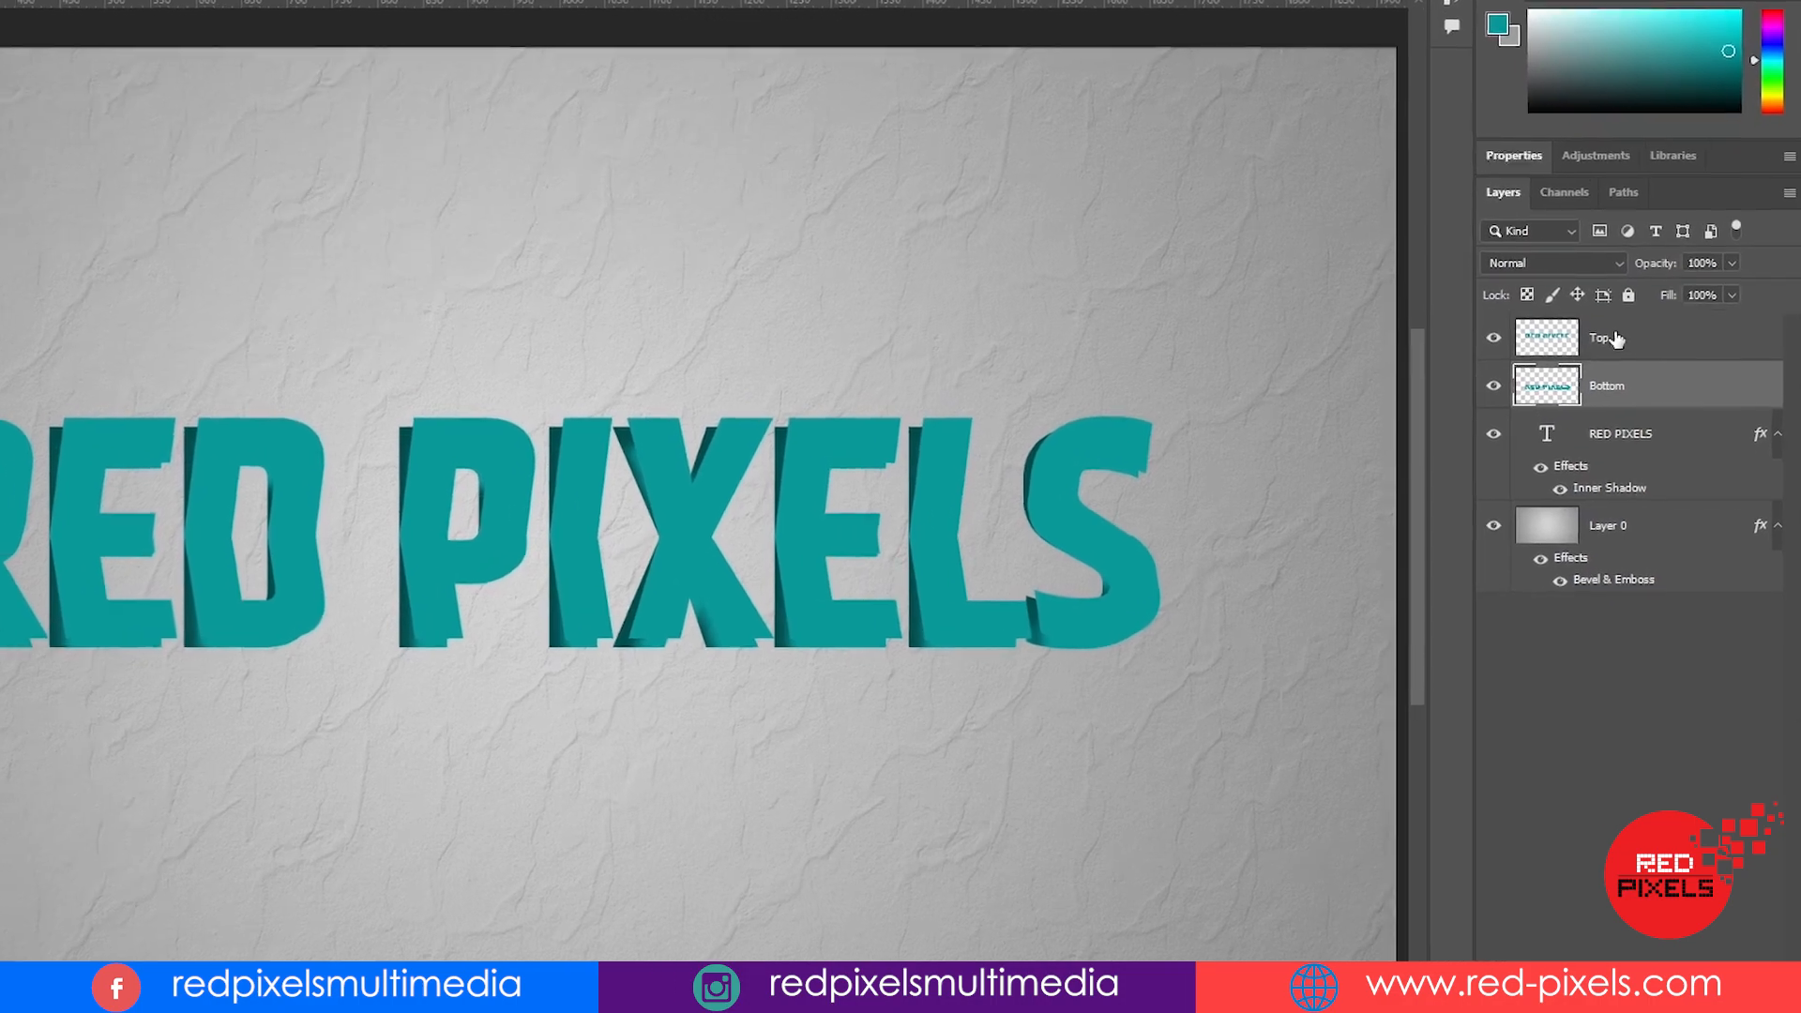
click(1615, 340)
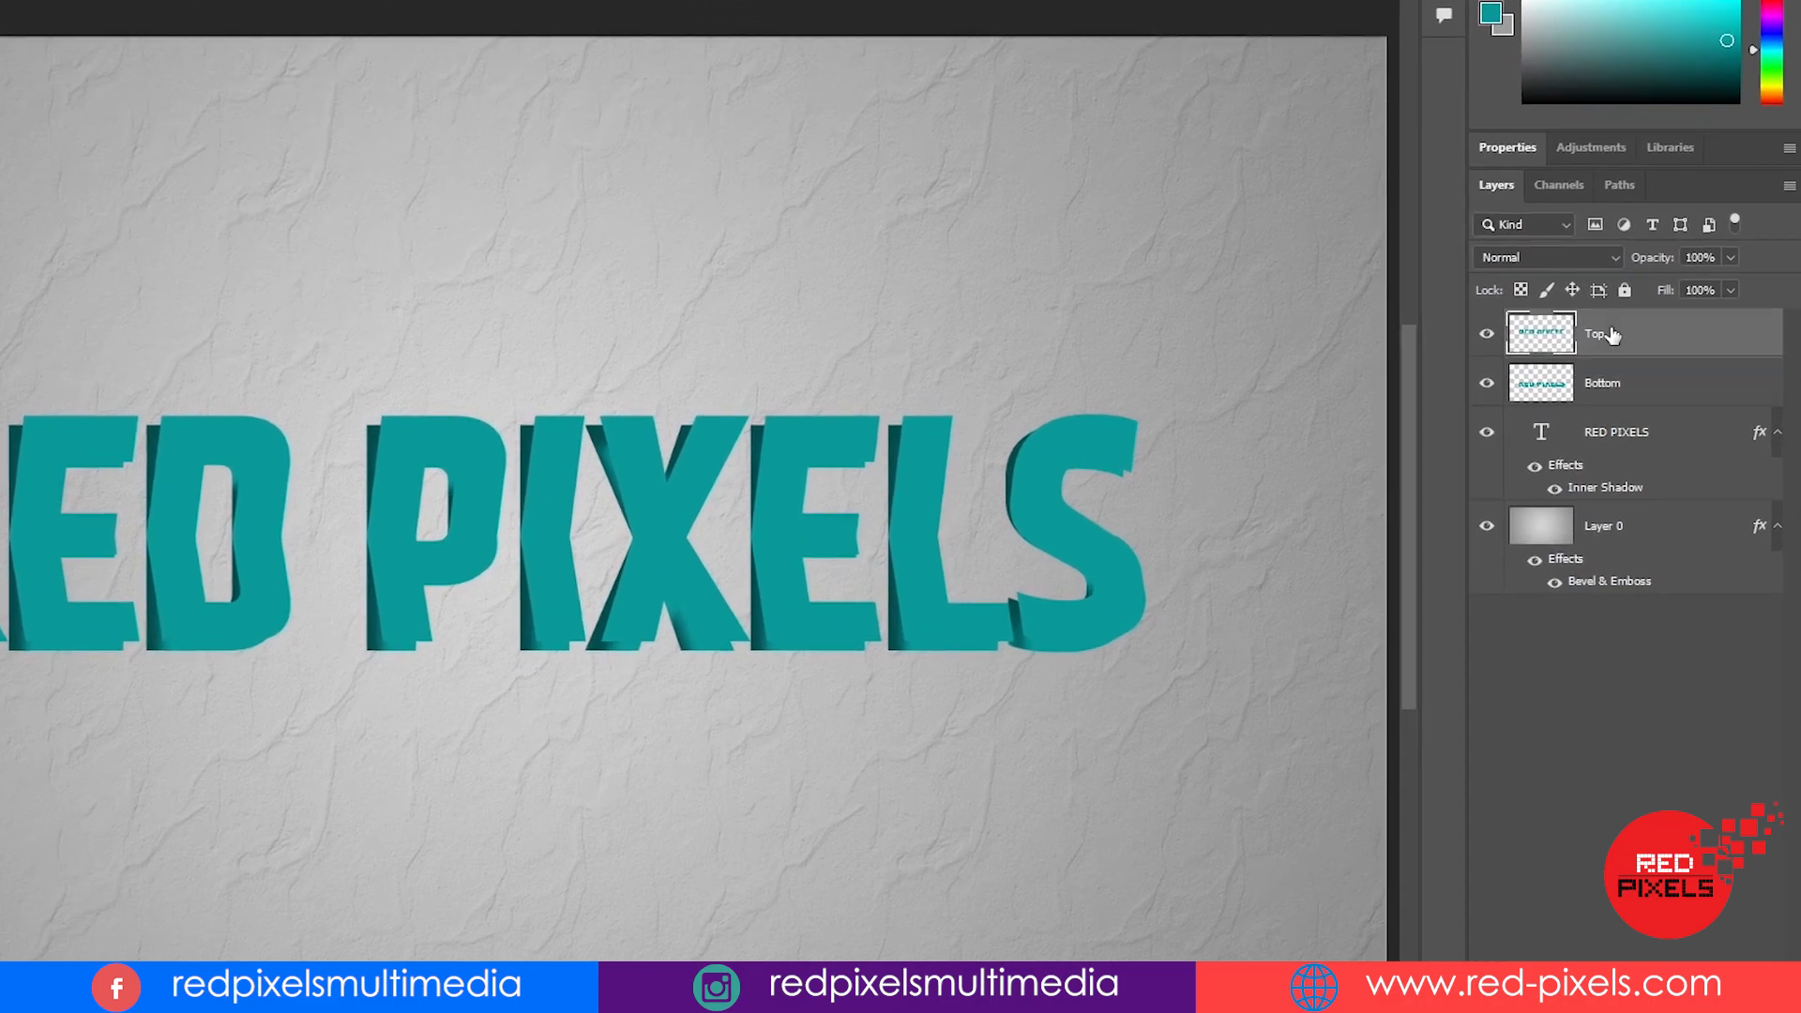
click(1521, 289)
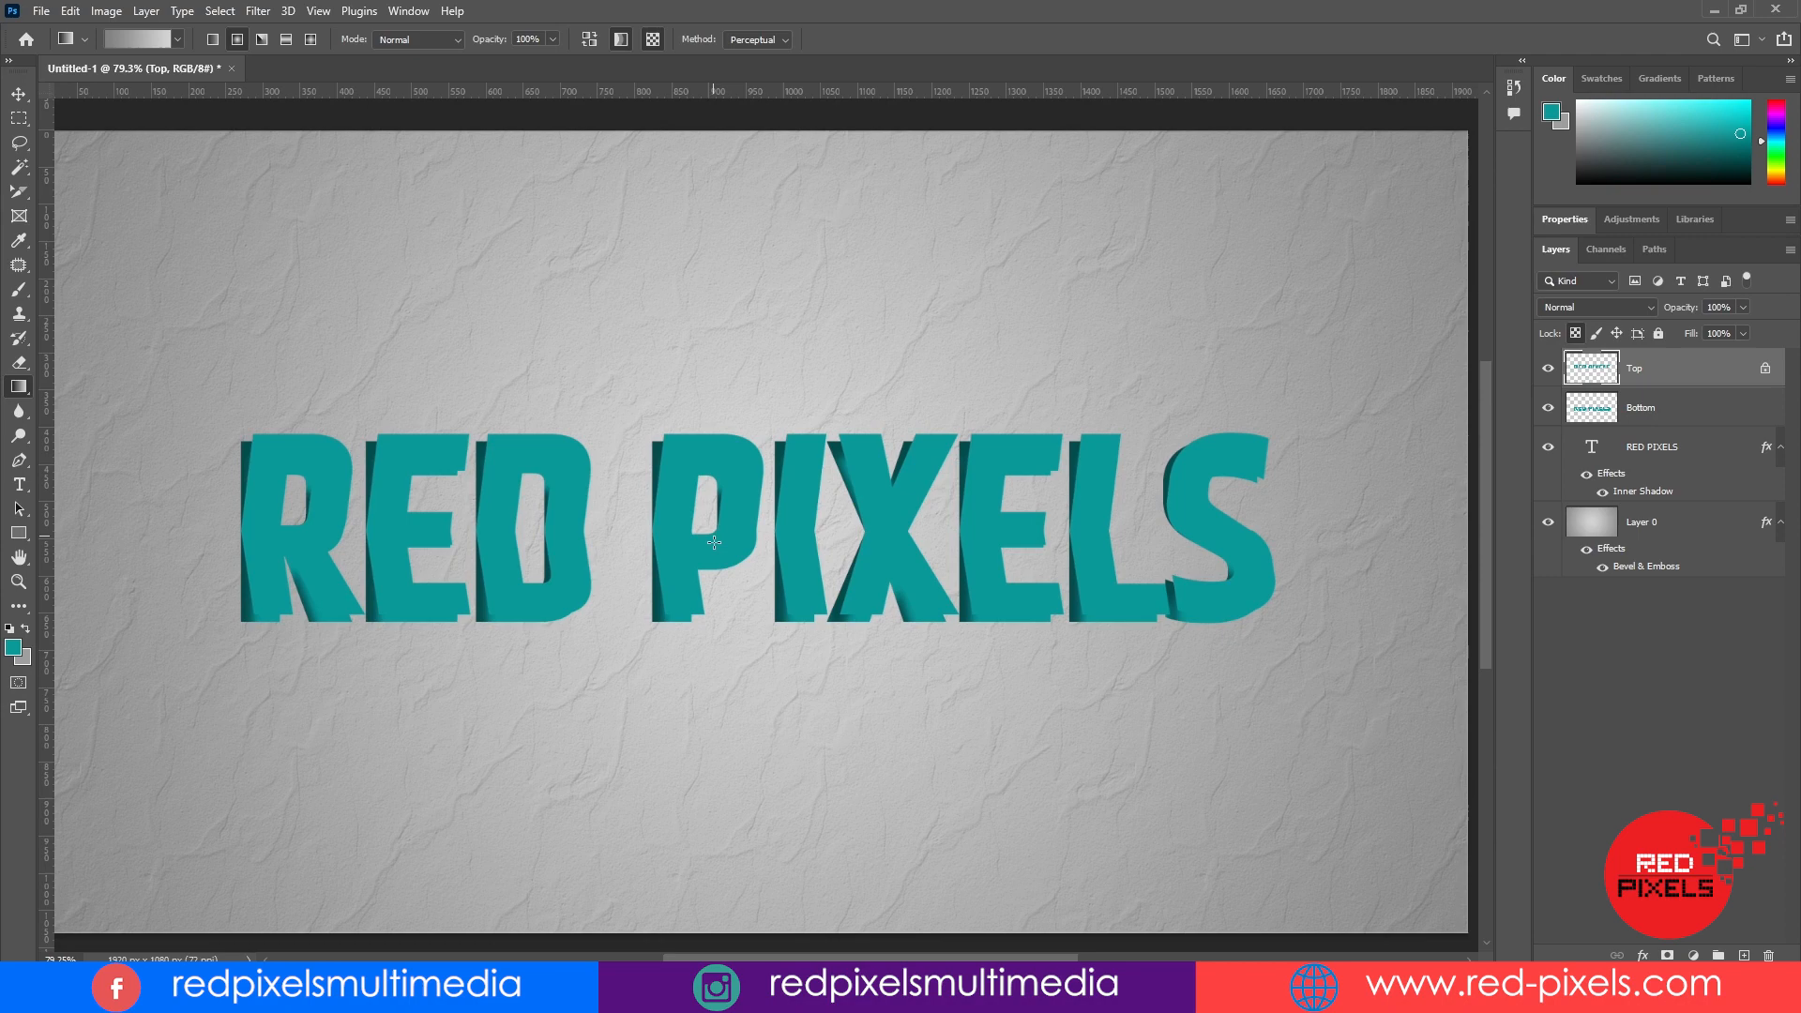
drag(727, 417, 714, 542)
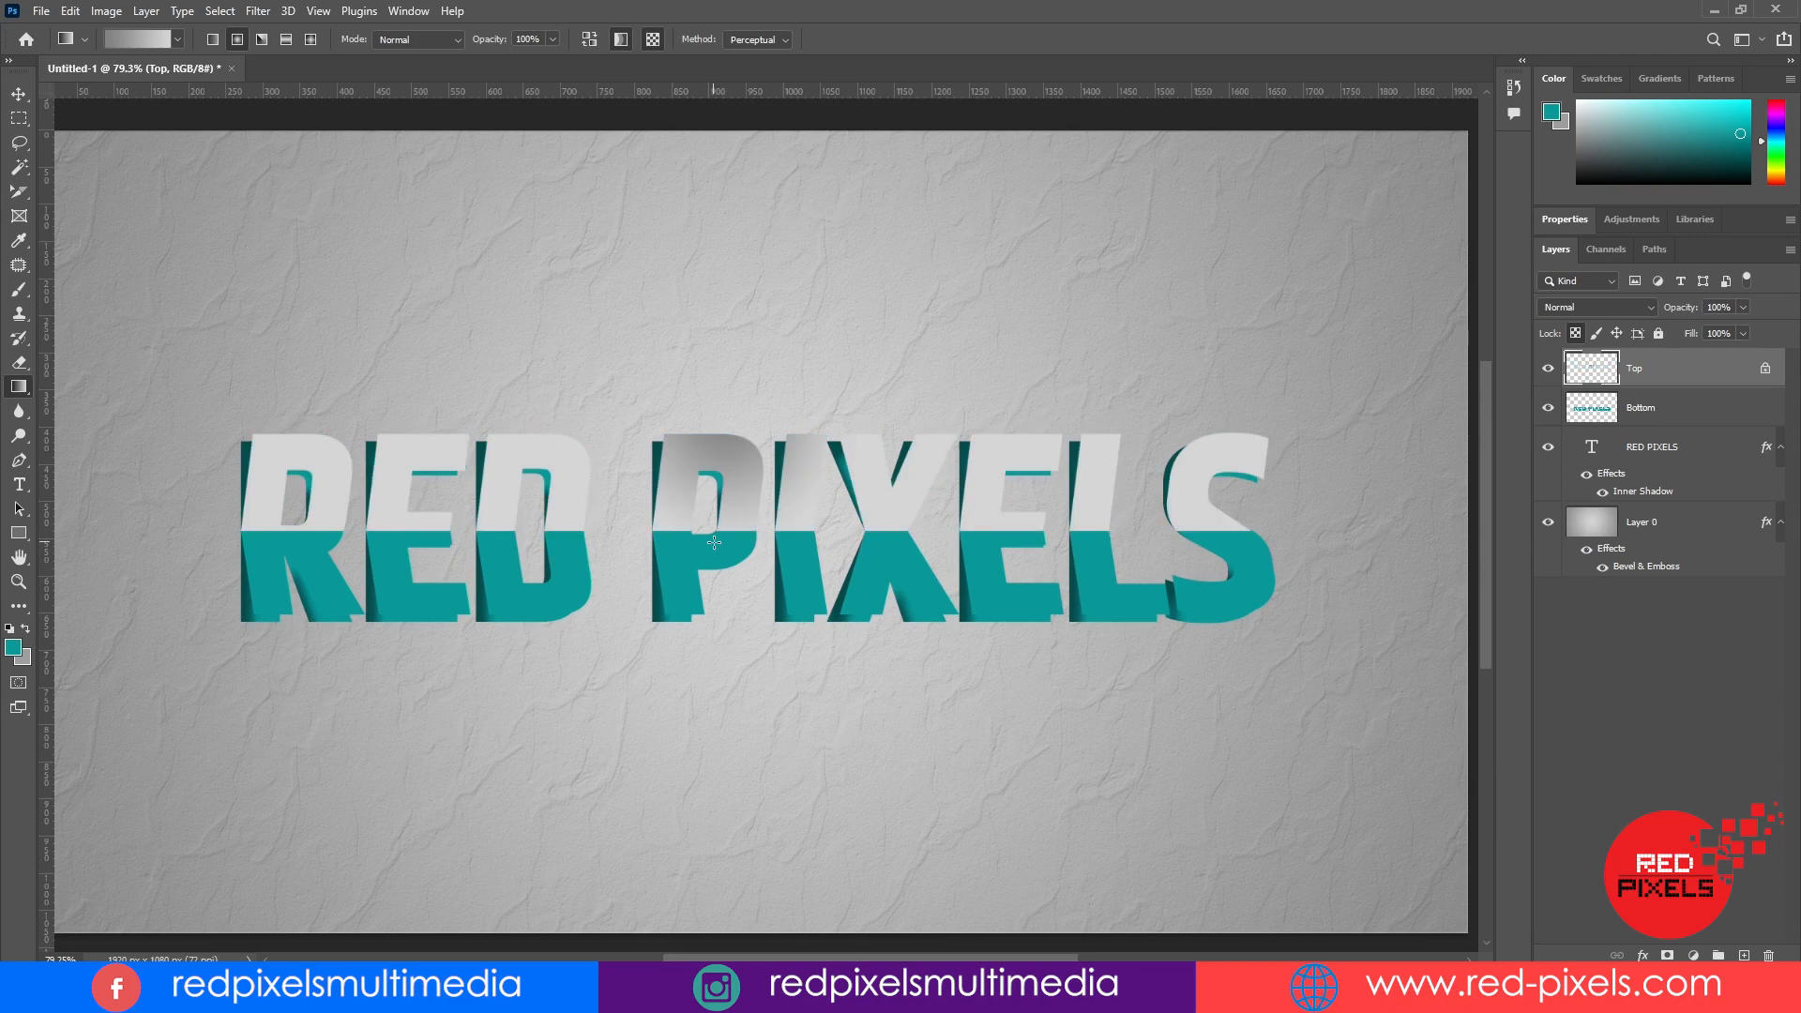
key(ctrl+z)
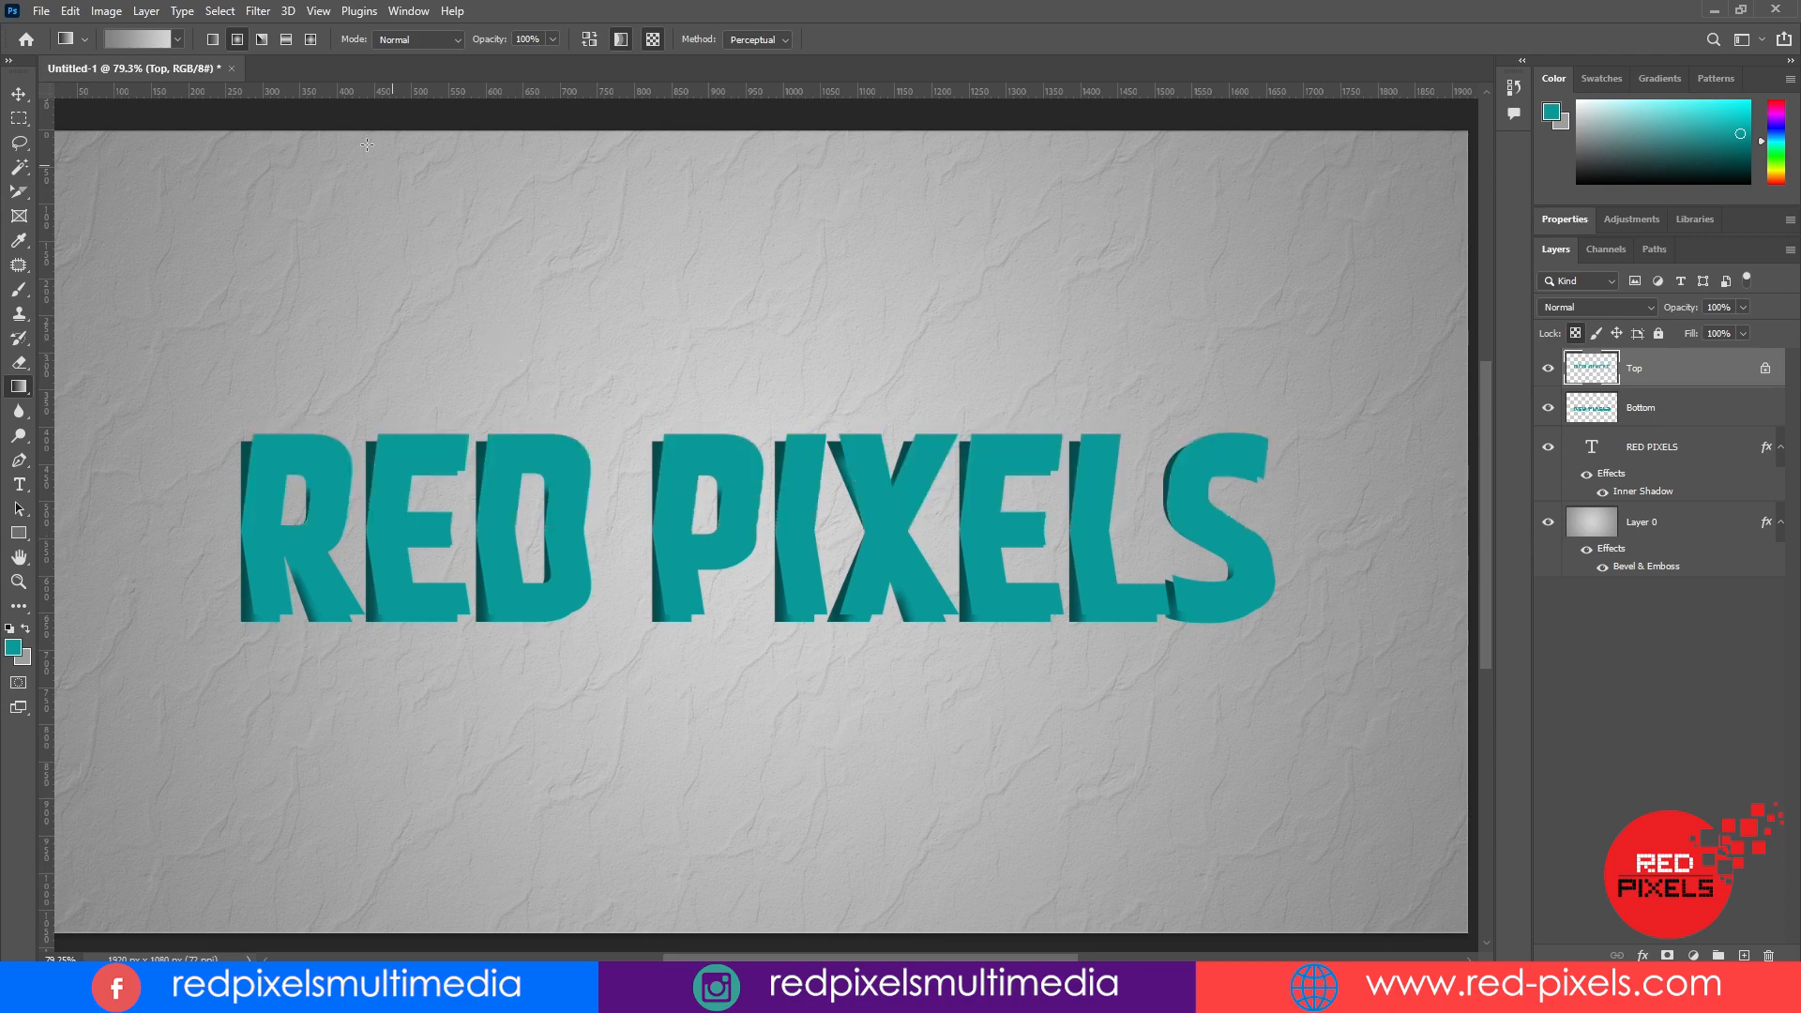
- Fill the Top layer with a linear grey gradient, dark at the letters' upper edge and light at the fold
click(213, 40)
drag(774, 403, 791, 570)
drag(772, 419, 765, 552)
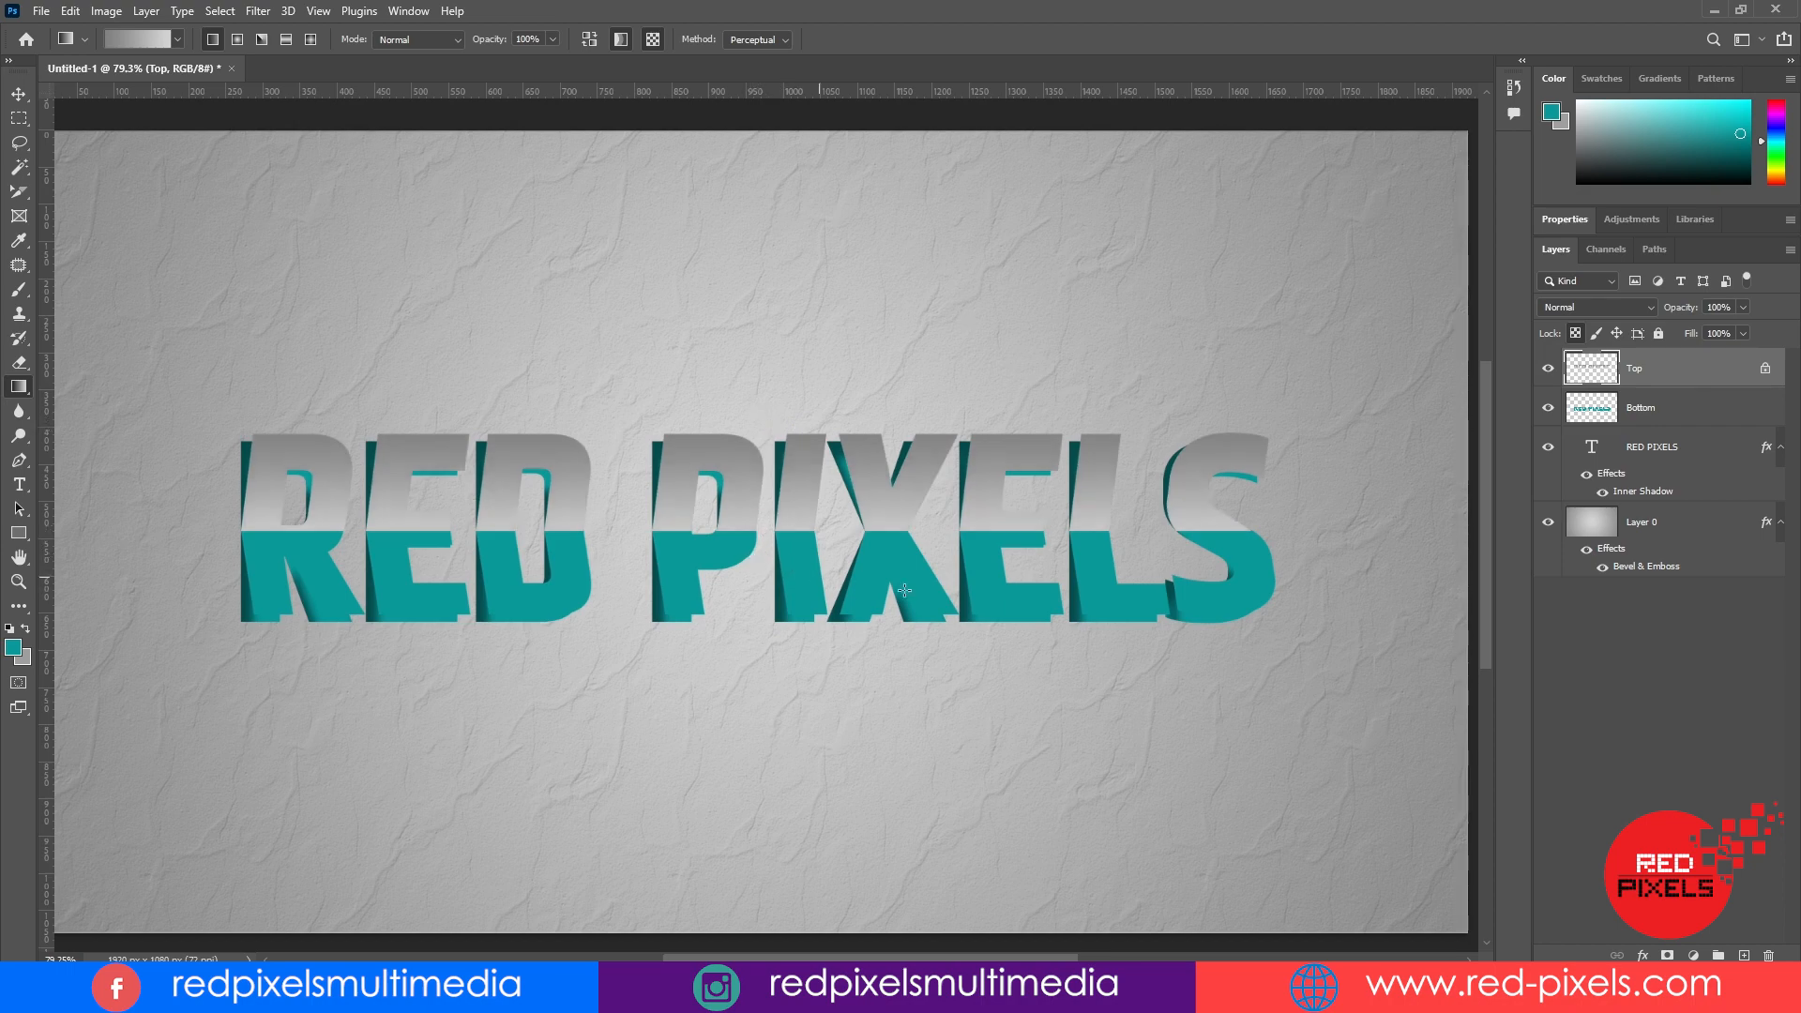
- Lock the Bottom layer's transparent pixels and fill it with a linear grey gradient running upward, darkest at the letters' lower edge
click(1665, 407)
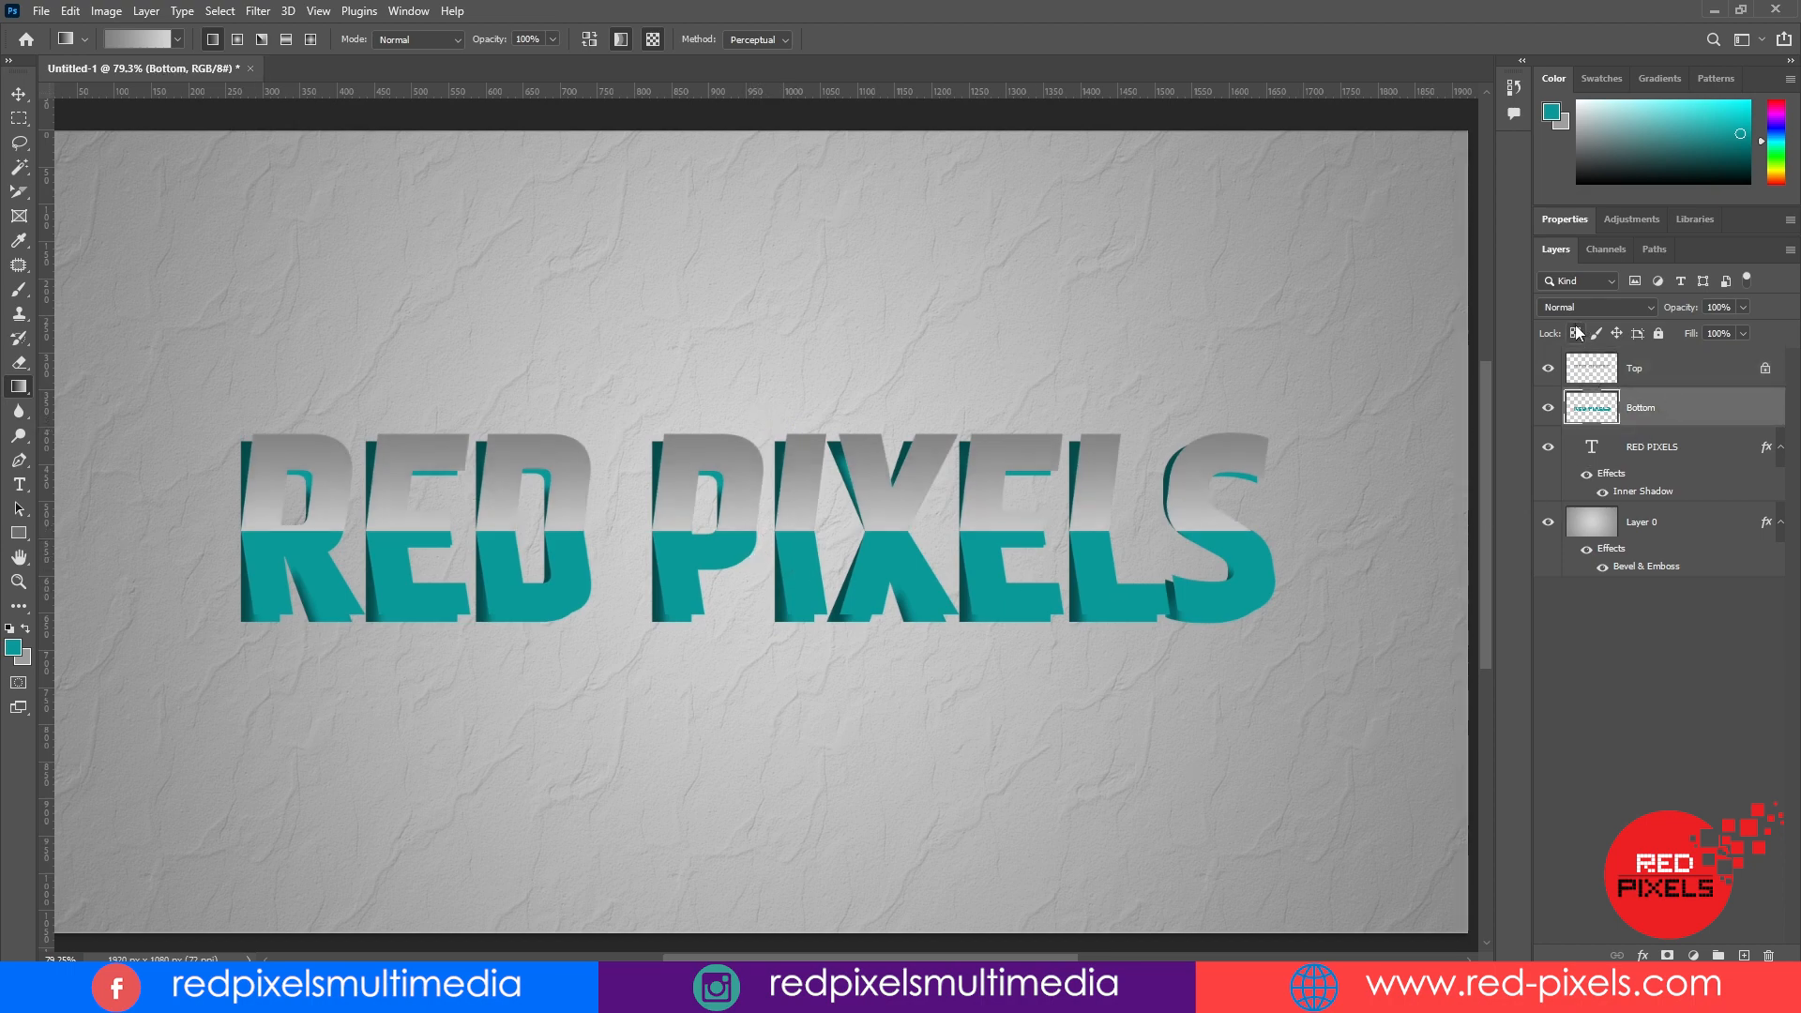
click(1576, 334)
drag(769, 614, 780, 574)
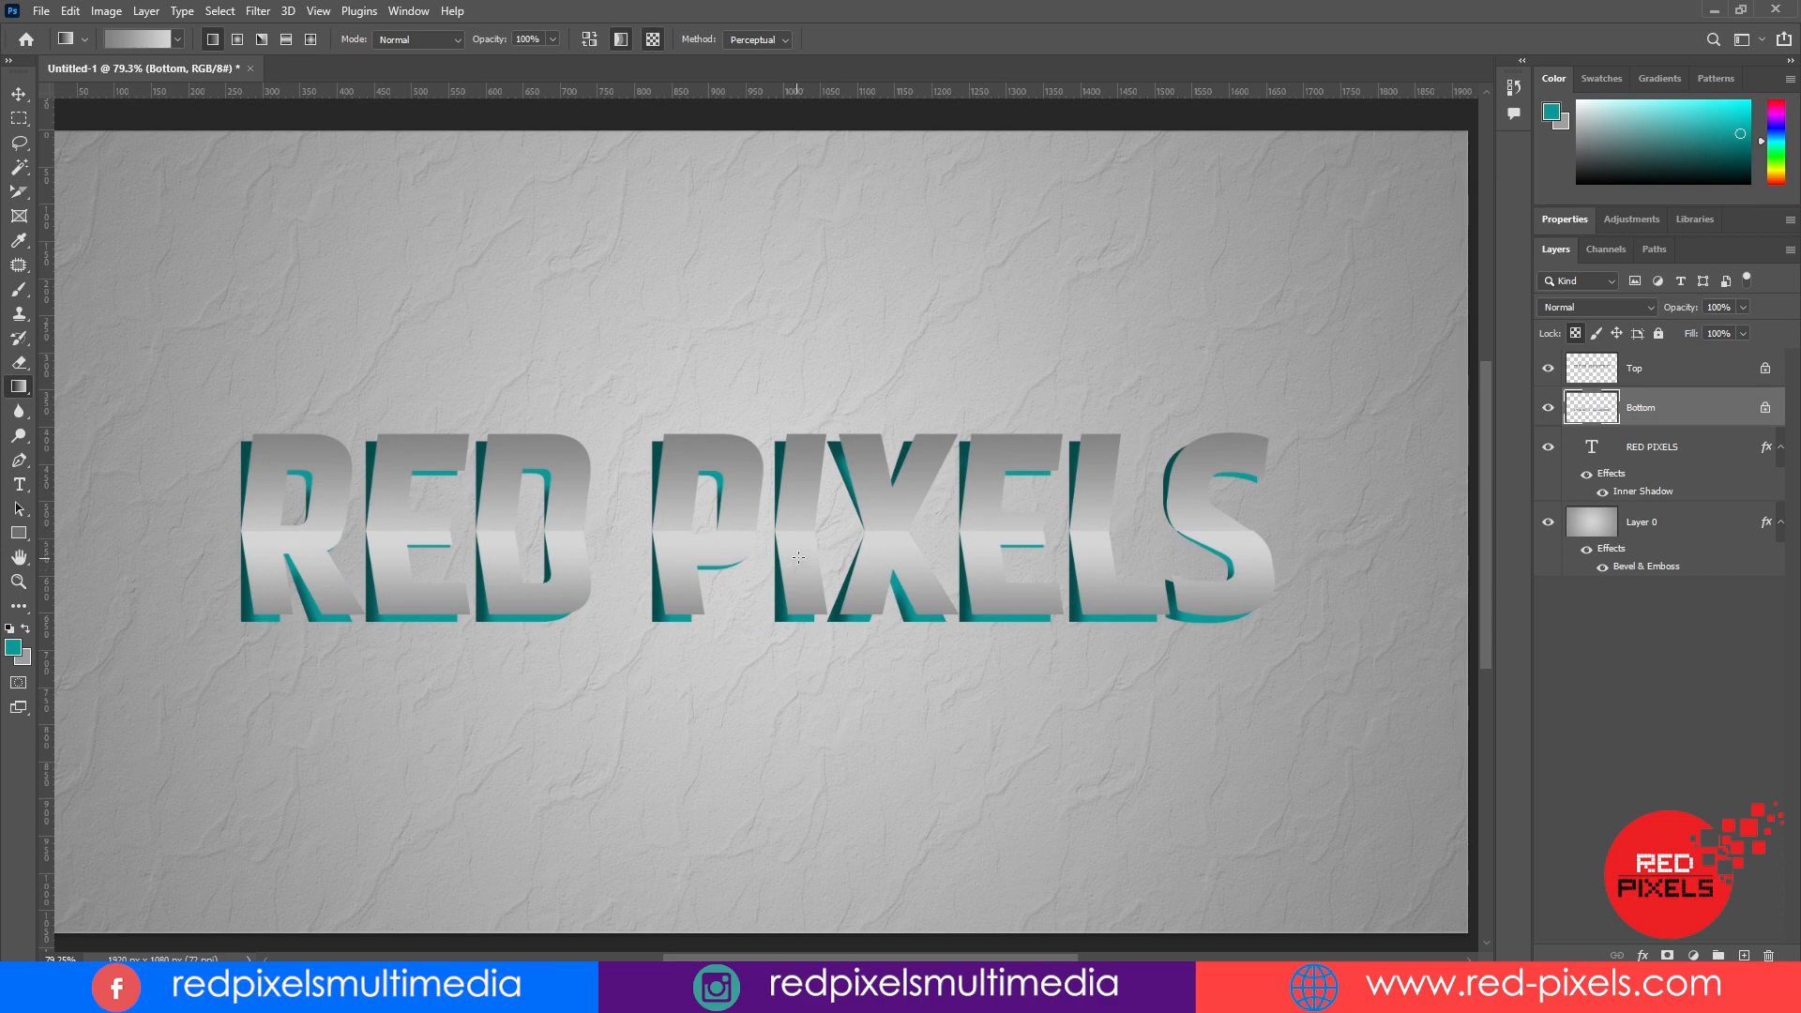
drag(800, 654, 816, 506)
drag(817, 527, 820, 463)
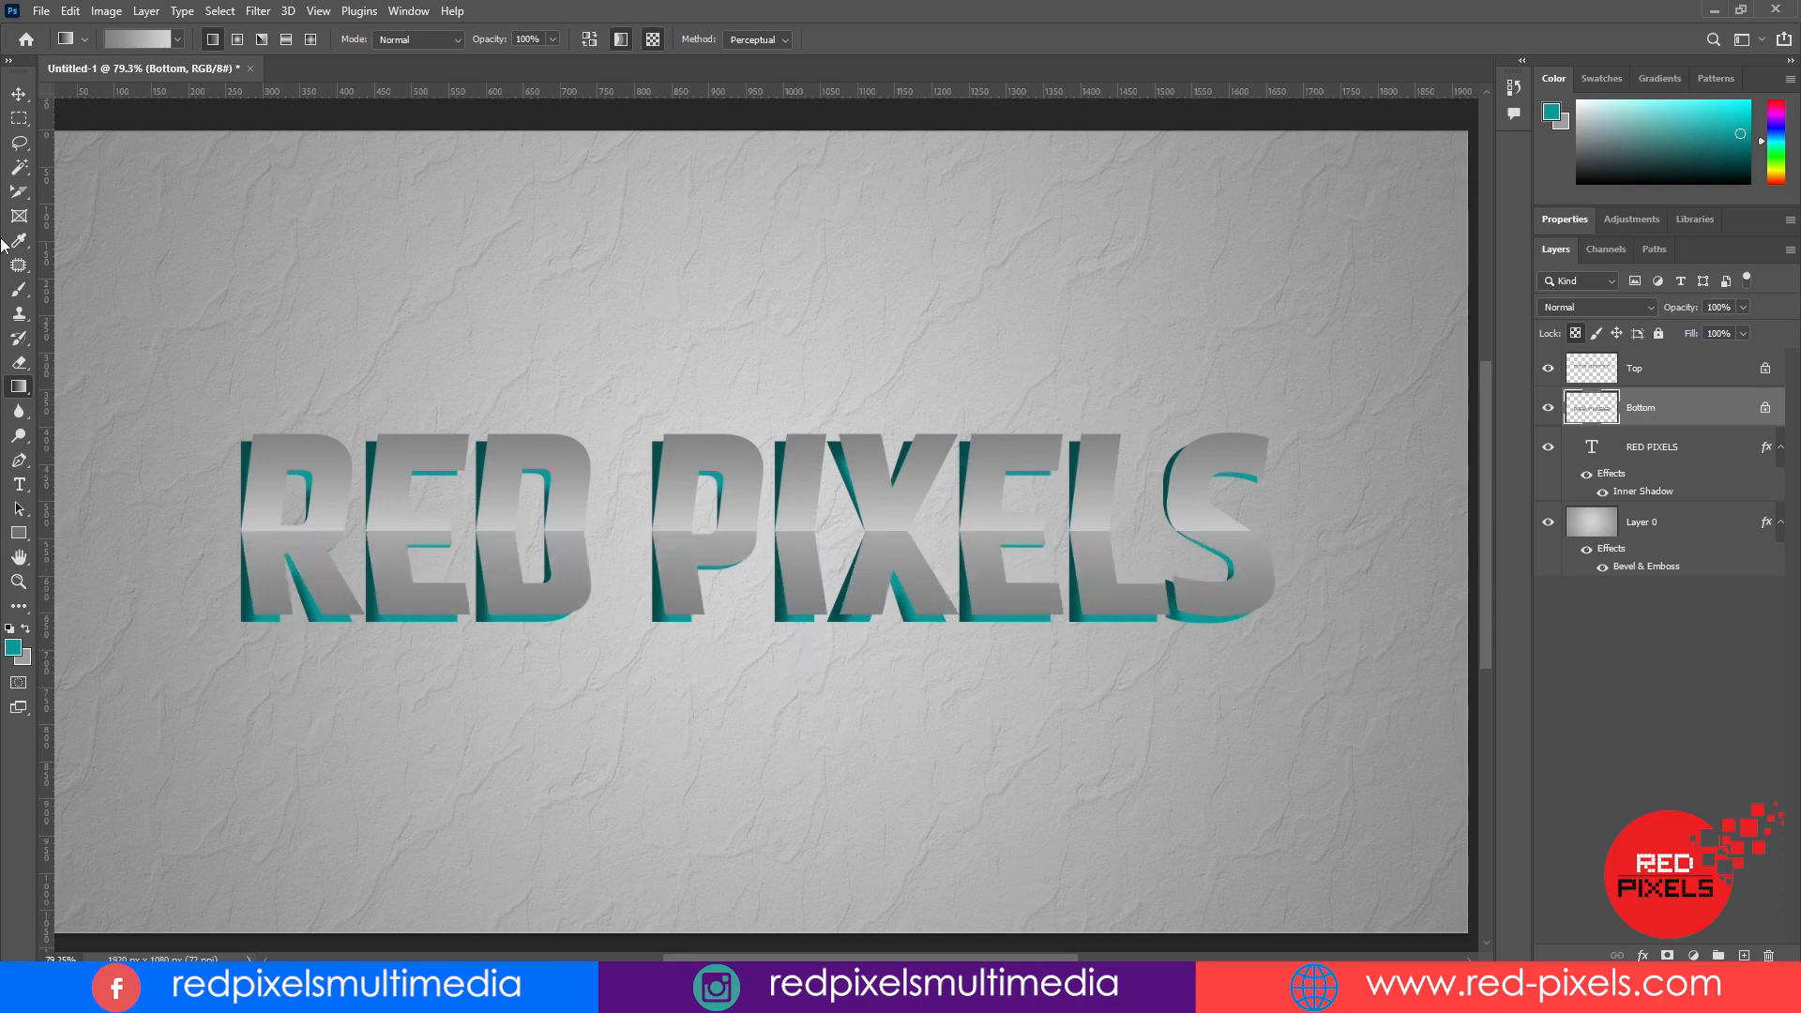
- Duplicate the Top and Bottom layers together
click(15, 98)
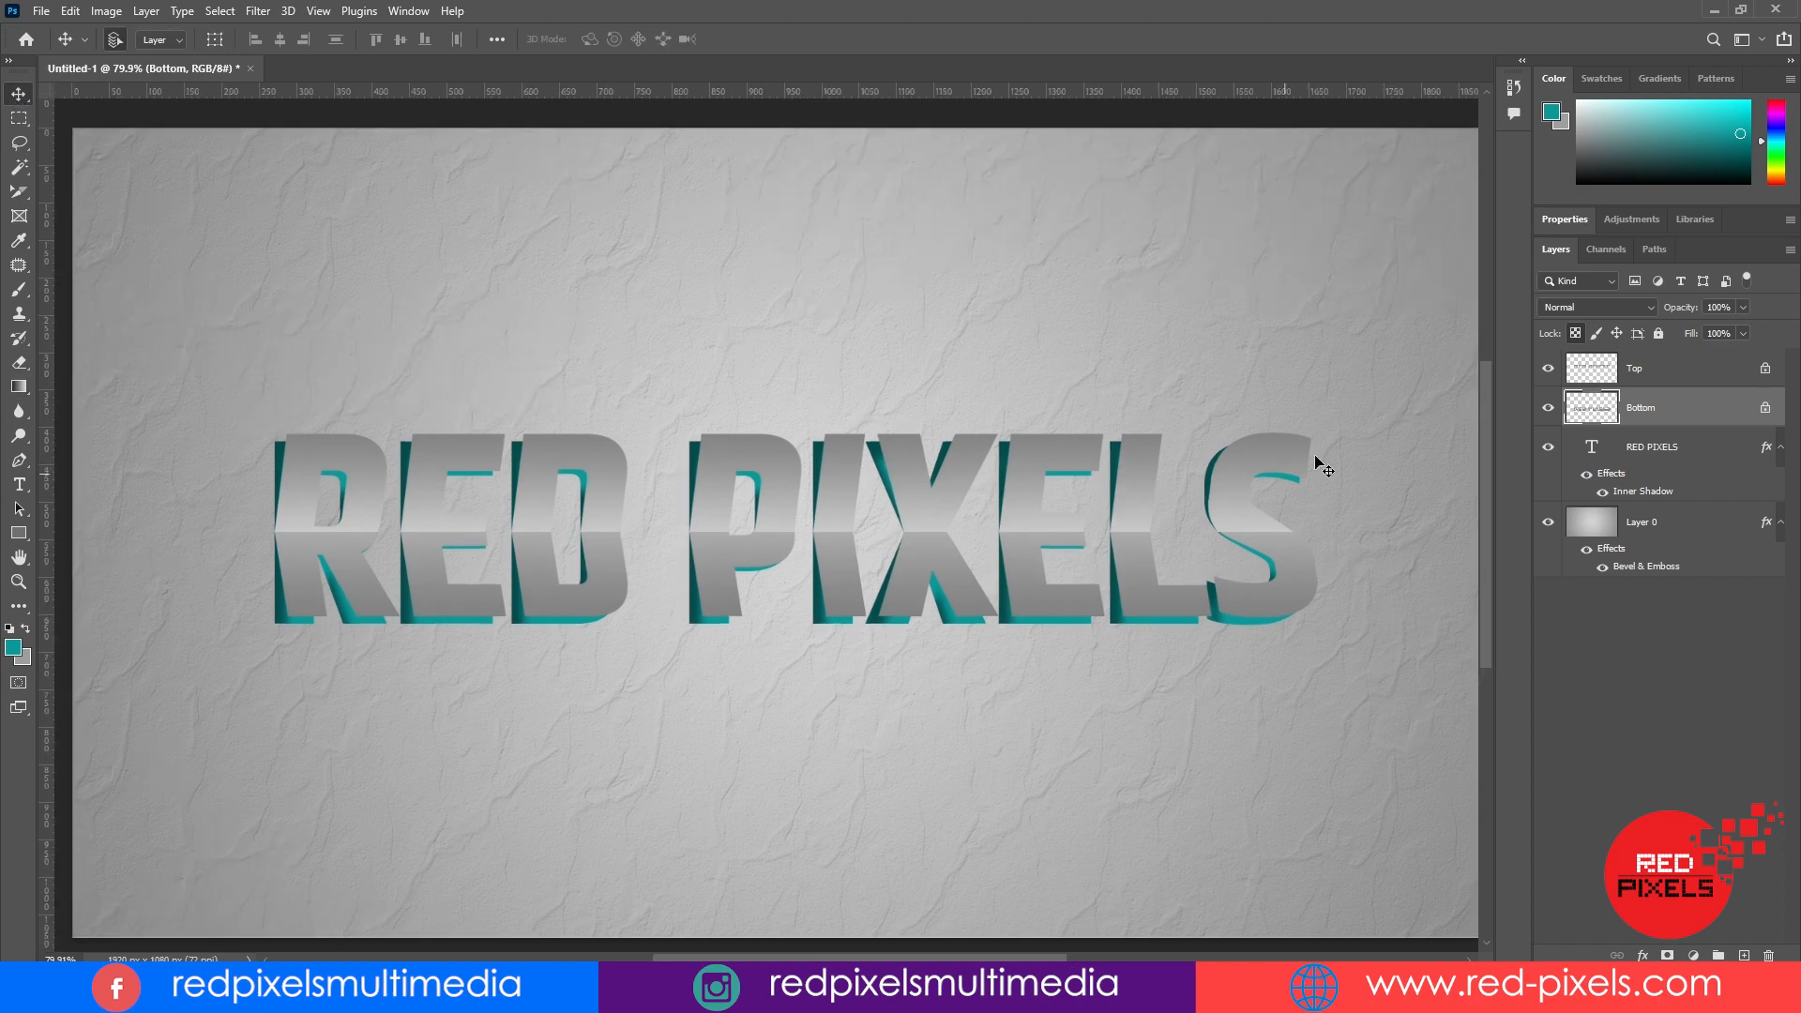
ctrl+click(1653, 375)
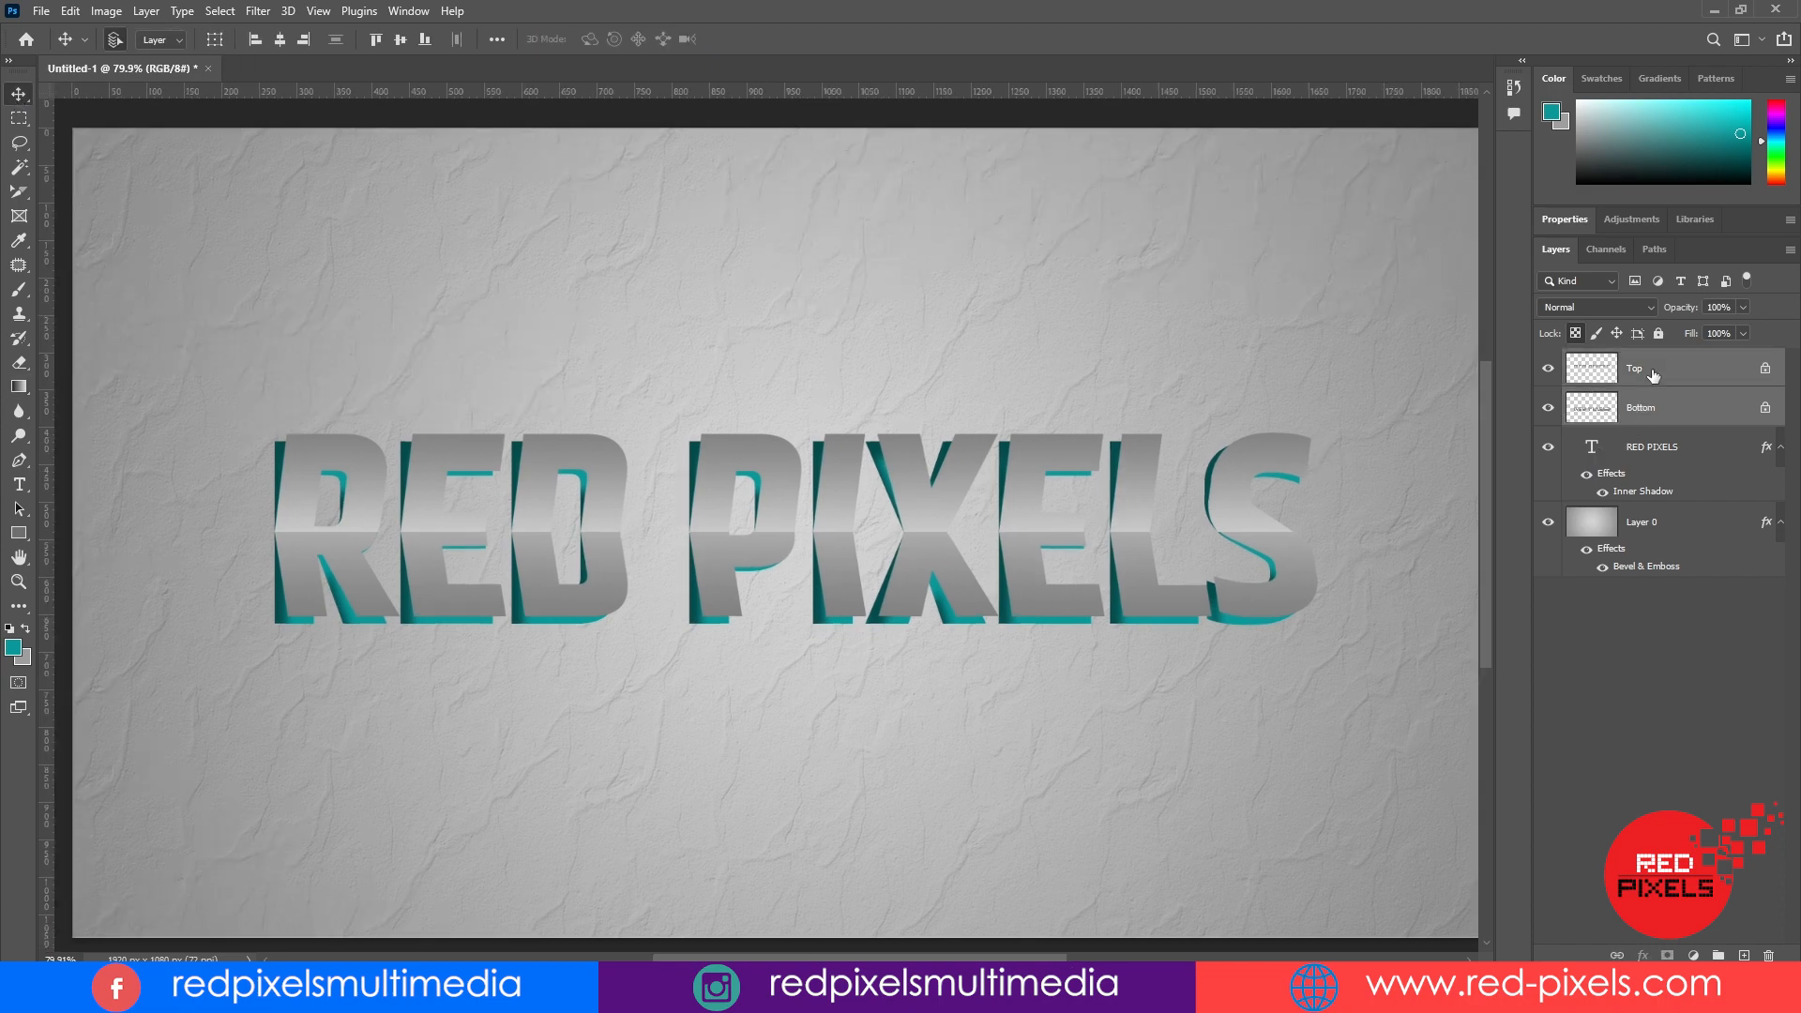
drag(1652, 375, 1740, 949)
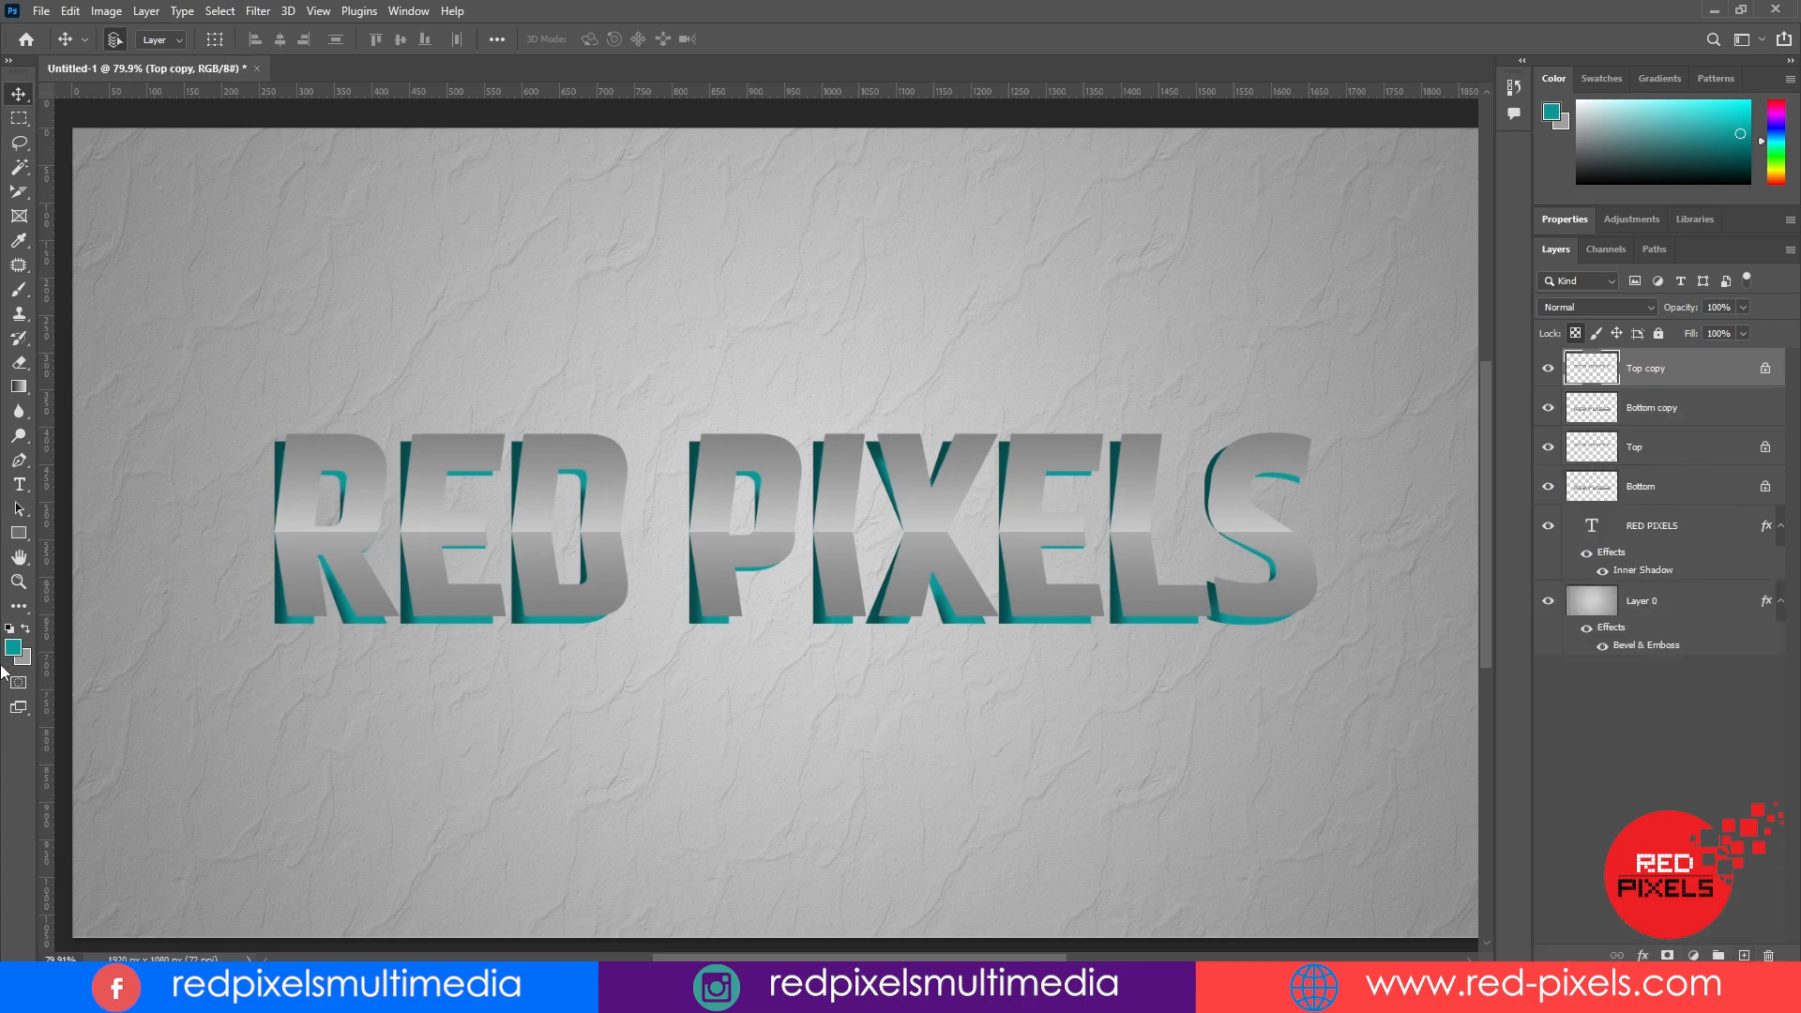
- Reset to the default colours and fill Top copy and Bottom copy with black, locking Bottom copy's transparent pixels first
click(11, 630)
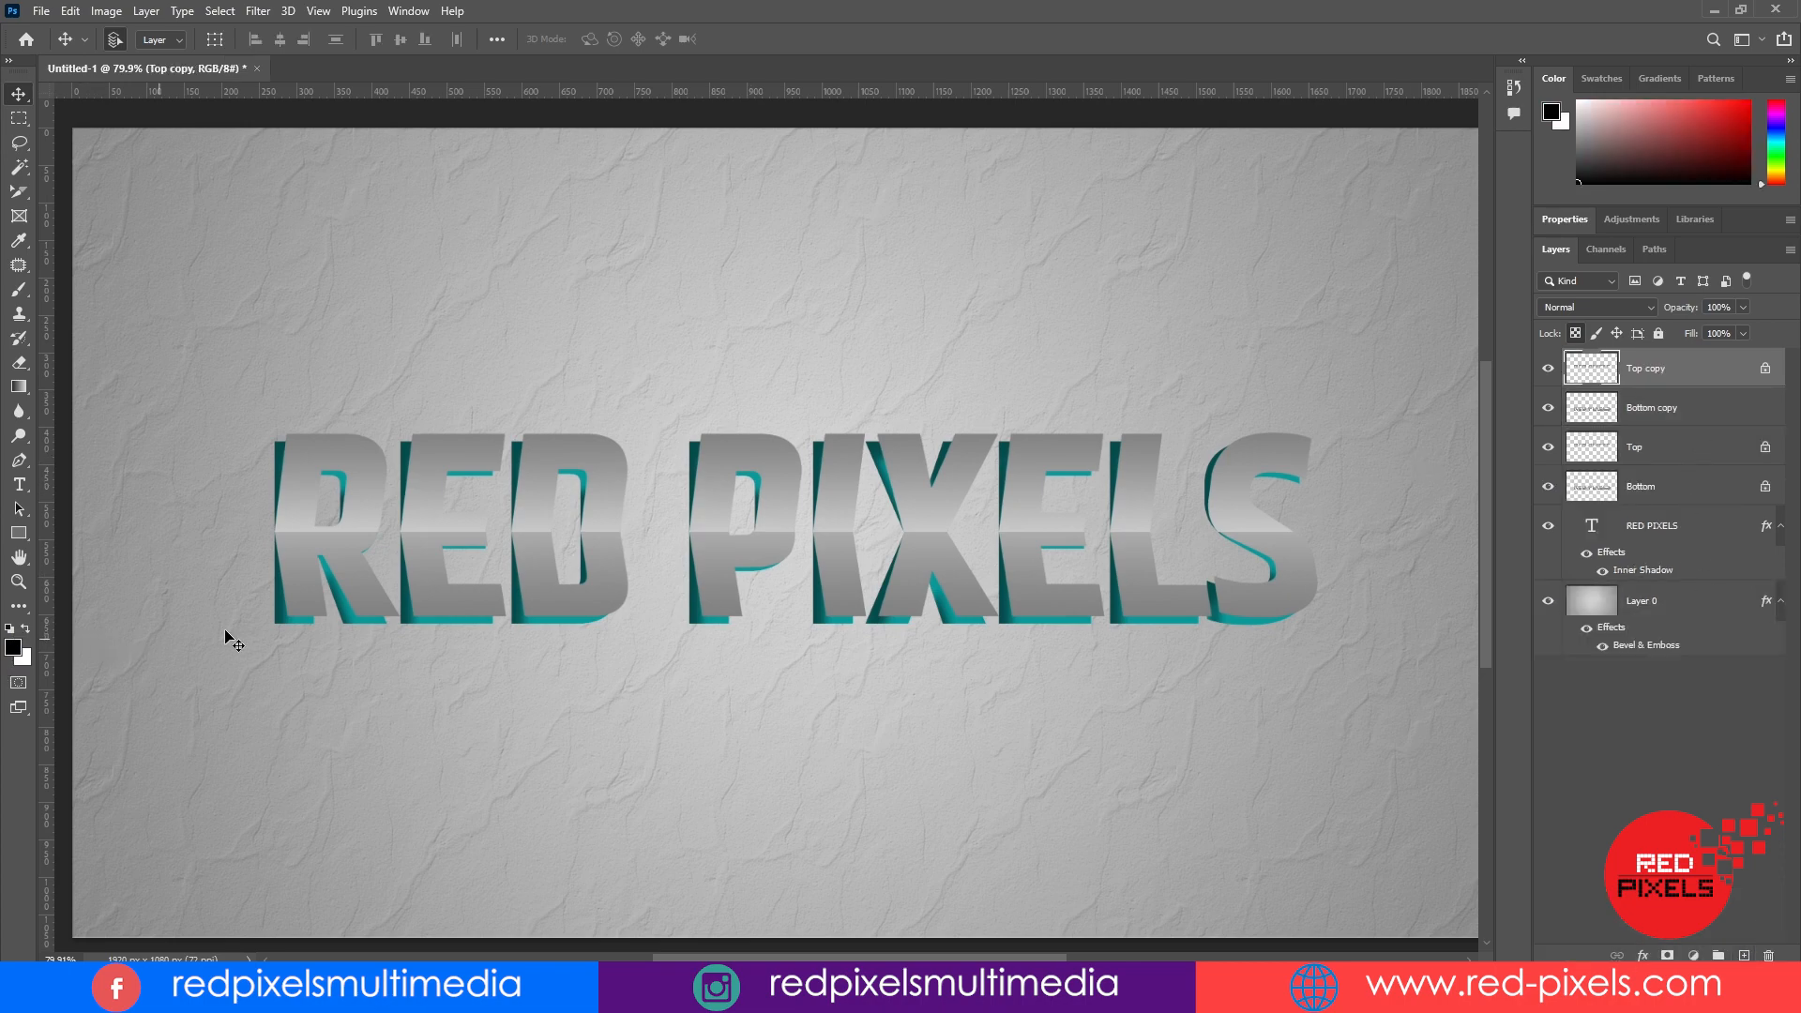
key(alt+BackSpace)
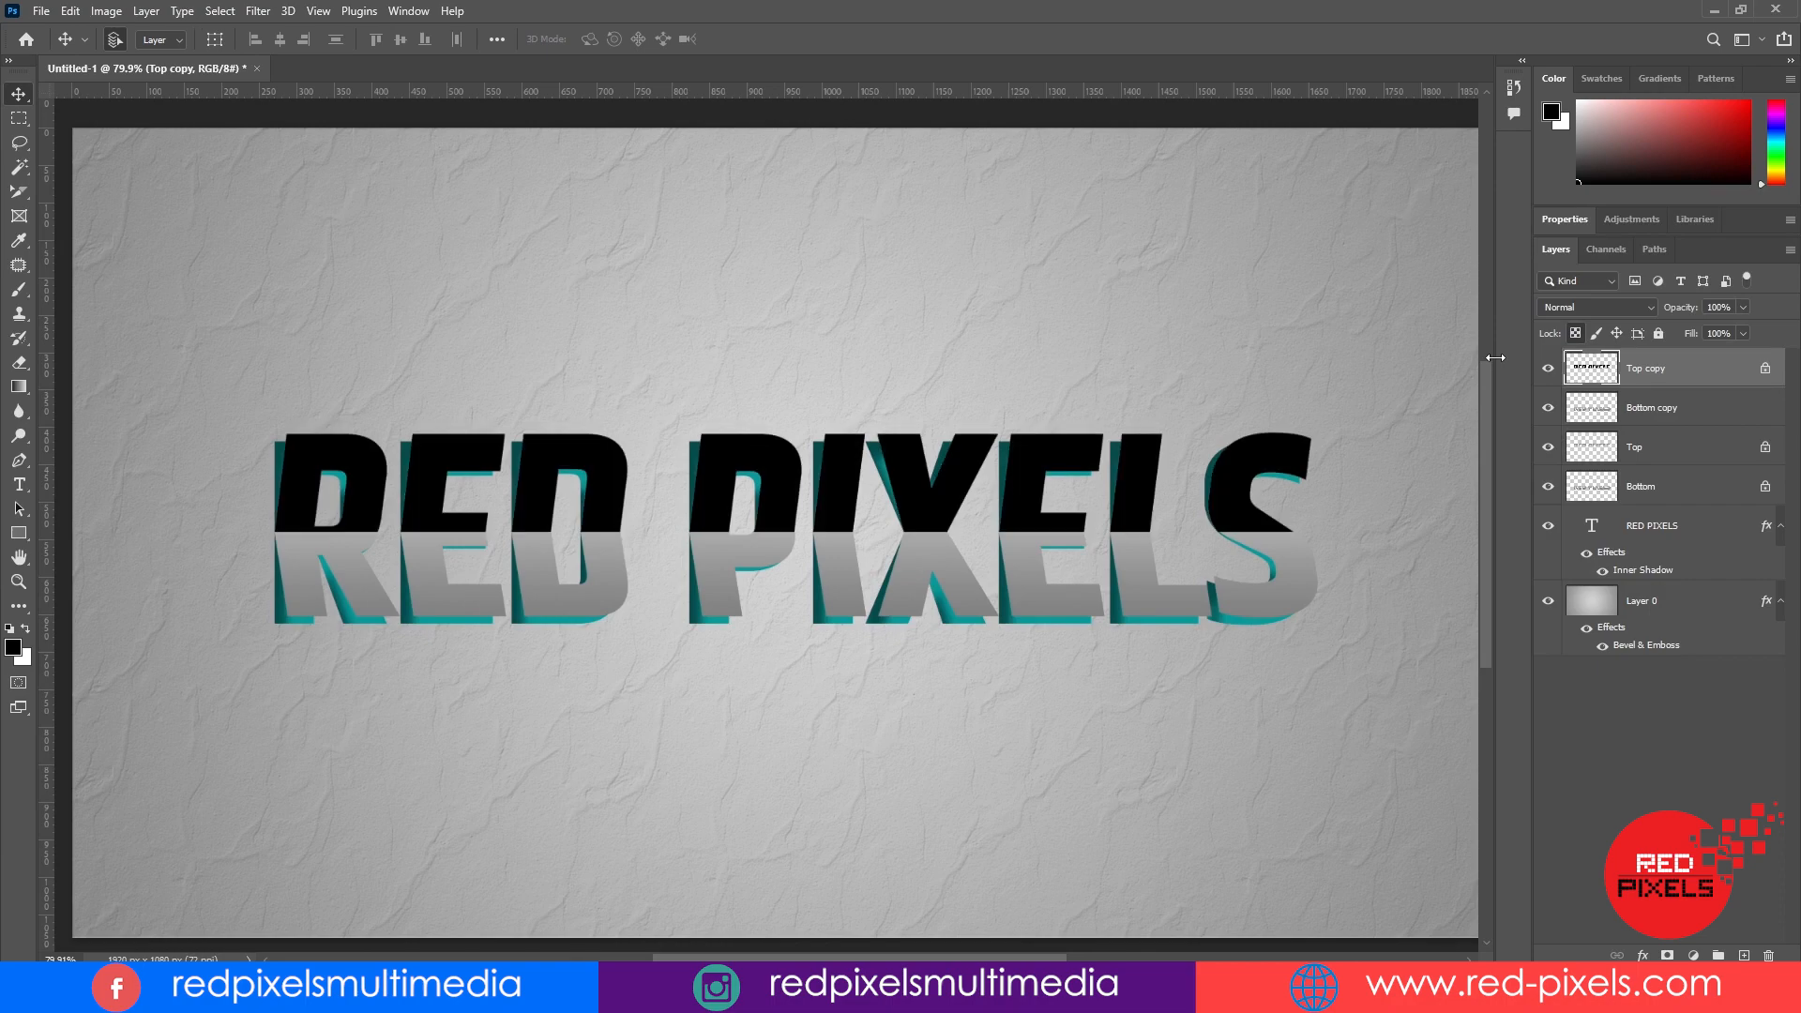
click(1740, 407)
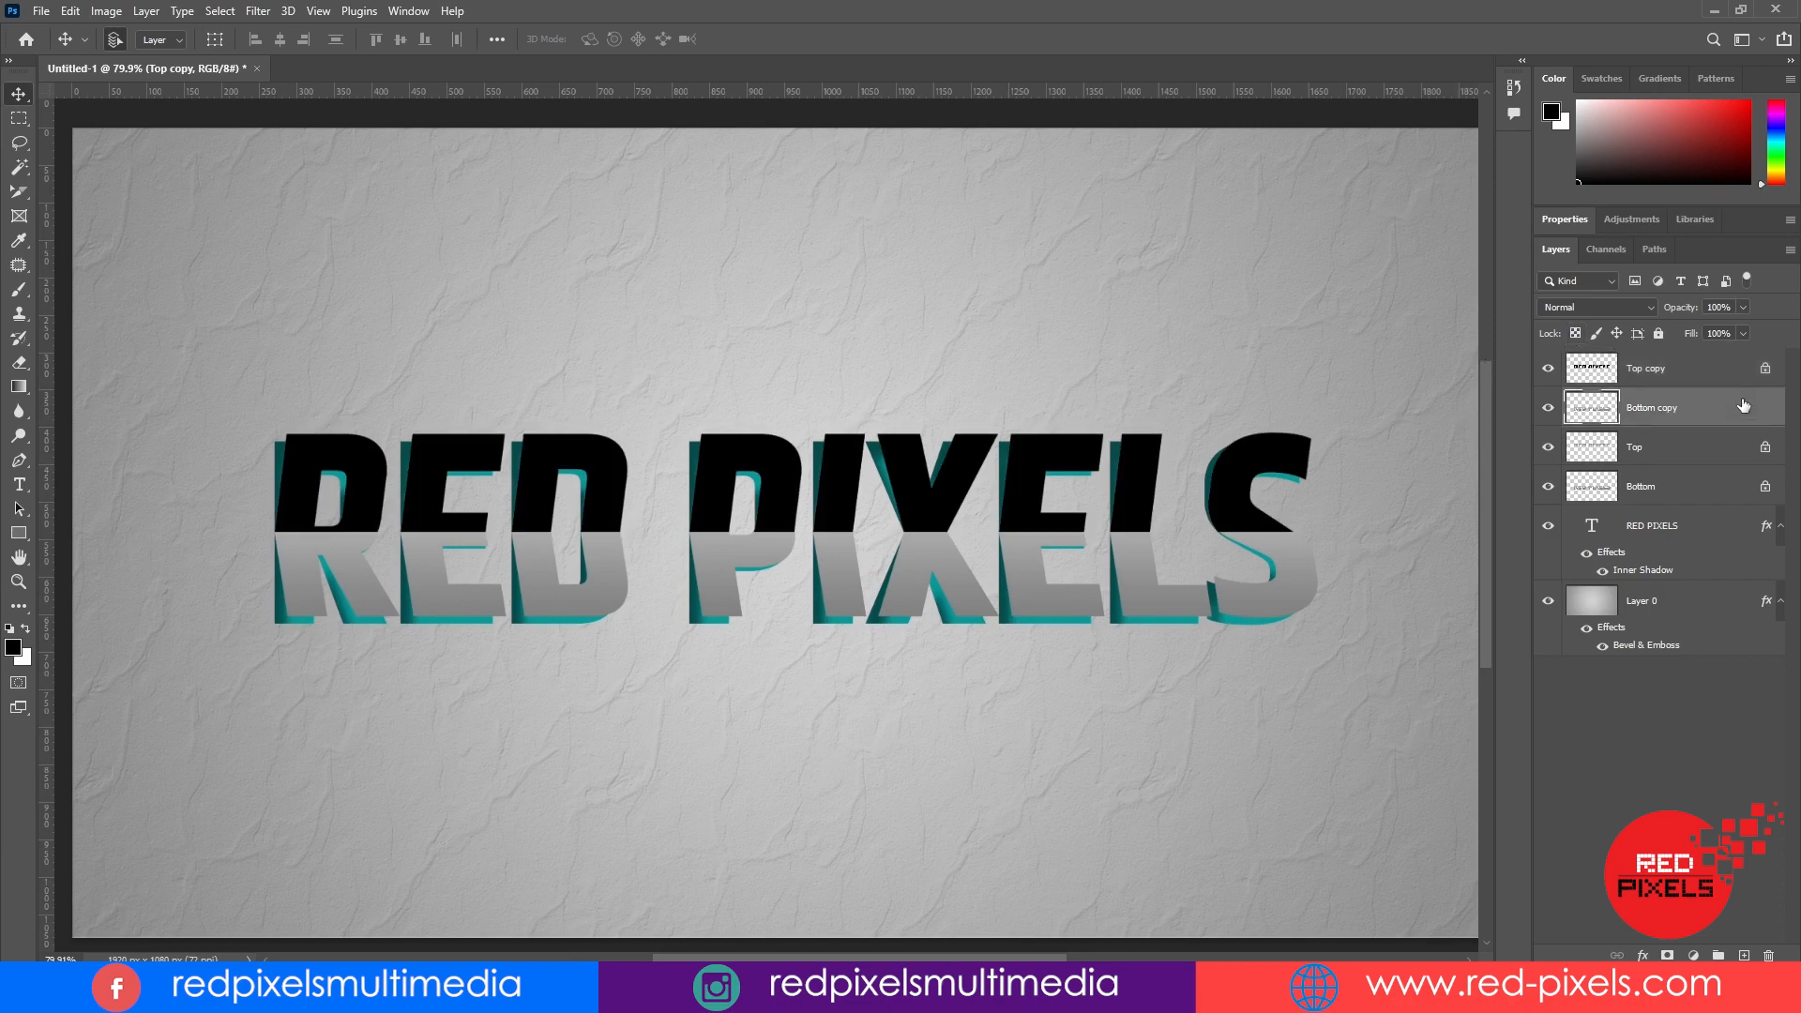
click(1576, 334)
key(alt+BackSpace)
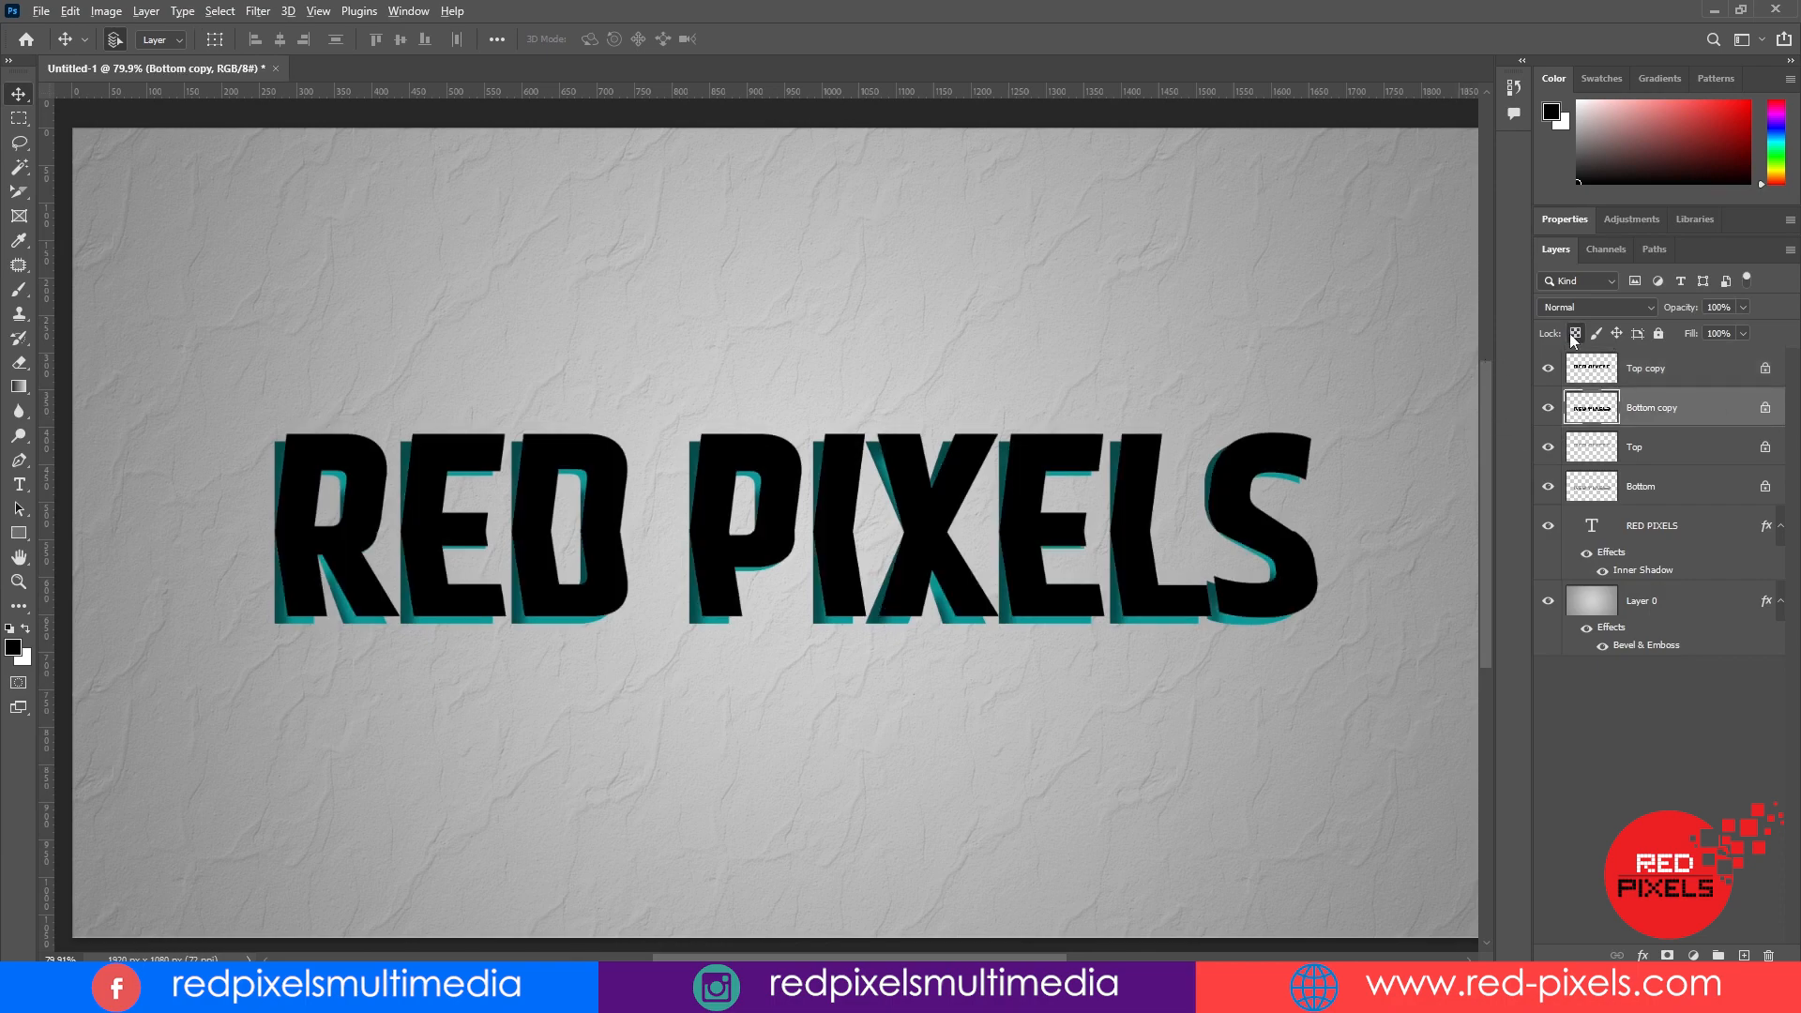
- Unlock Top copy and Bottom copy and move both below the Bottom layer in the layer stack
click(1764, 371)
click(1764, 409)
shift+click(1685, 373)
drag(1685, 407, 1675, 503)
- Reduce Top copy's height to about 92% from its upper edge and skew that edge slightly rightward as a shadow
click(1680, 460)
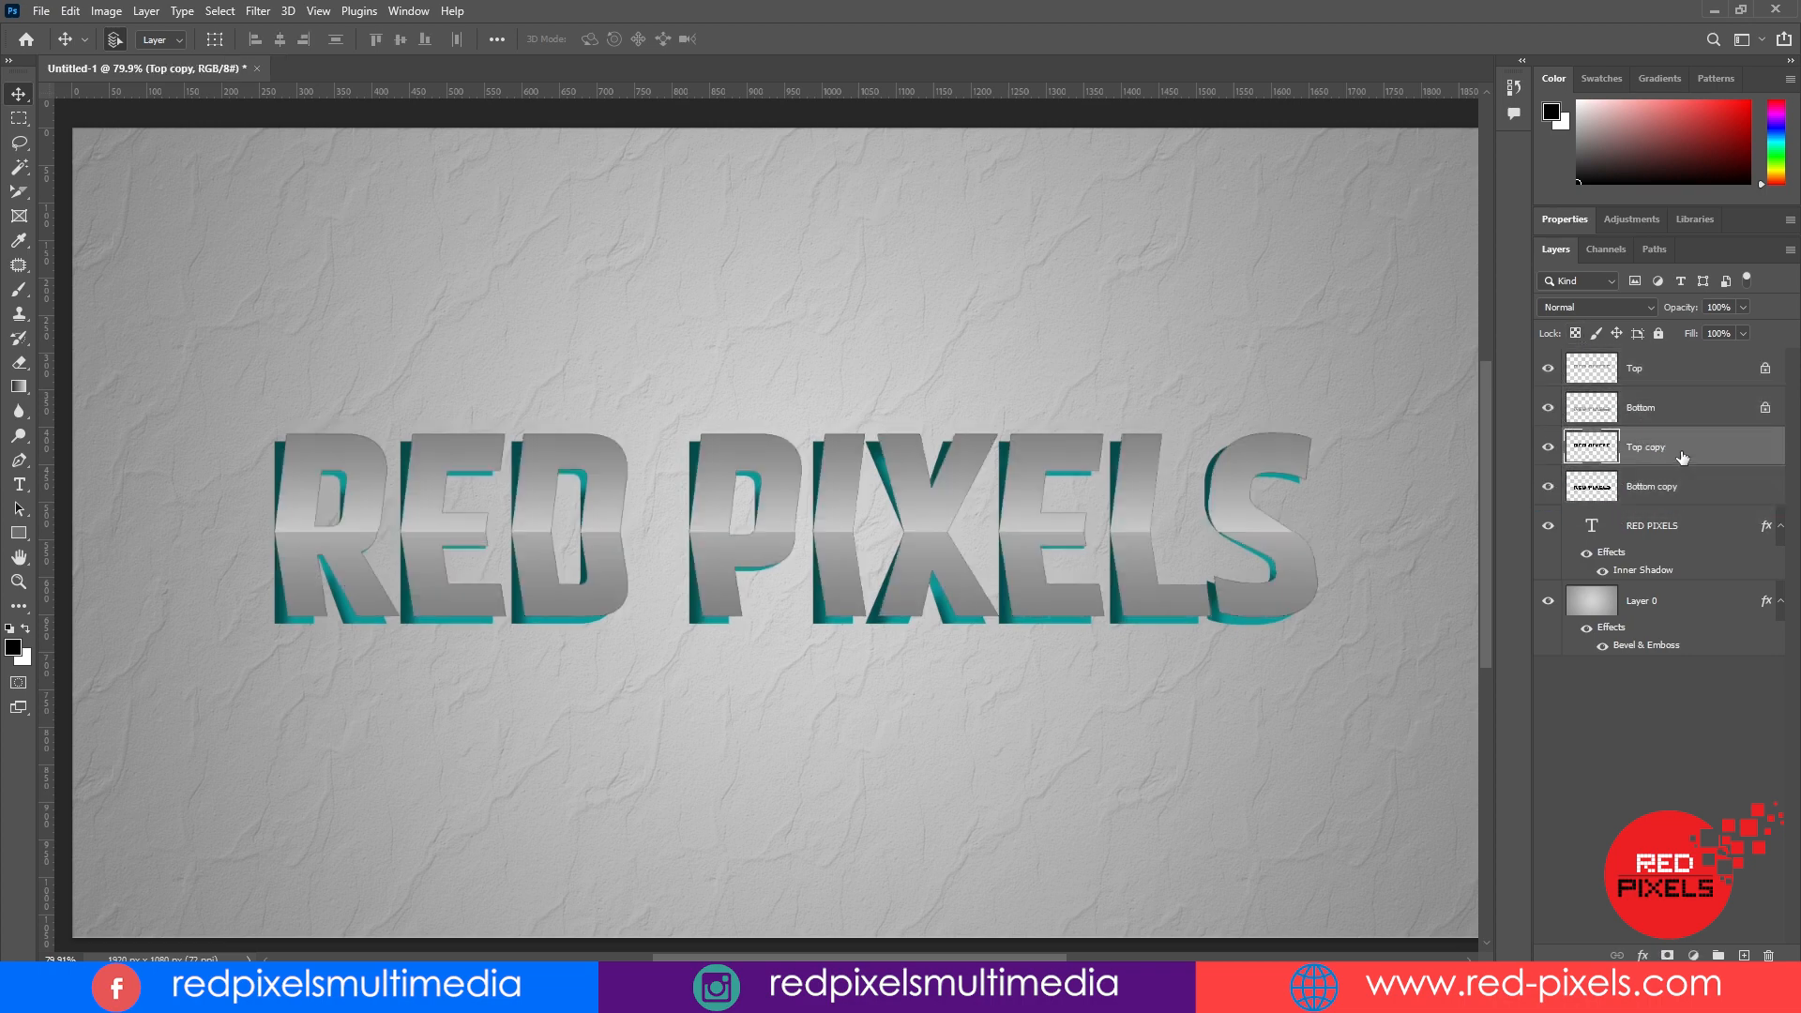
key(ctrl+t)
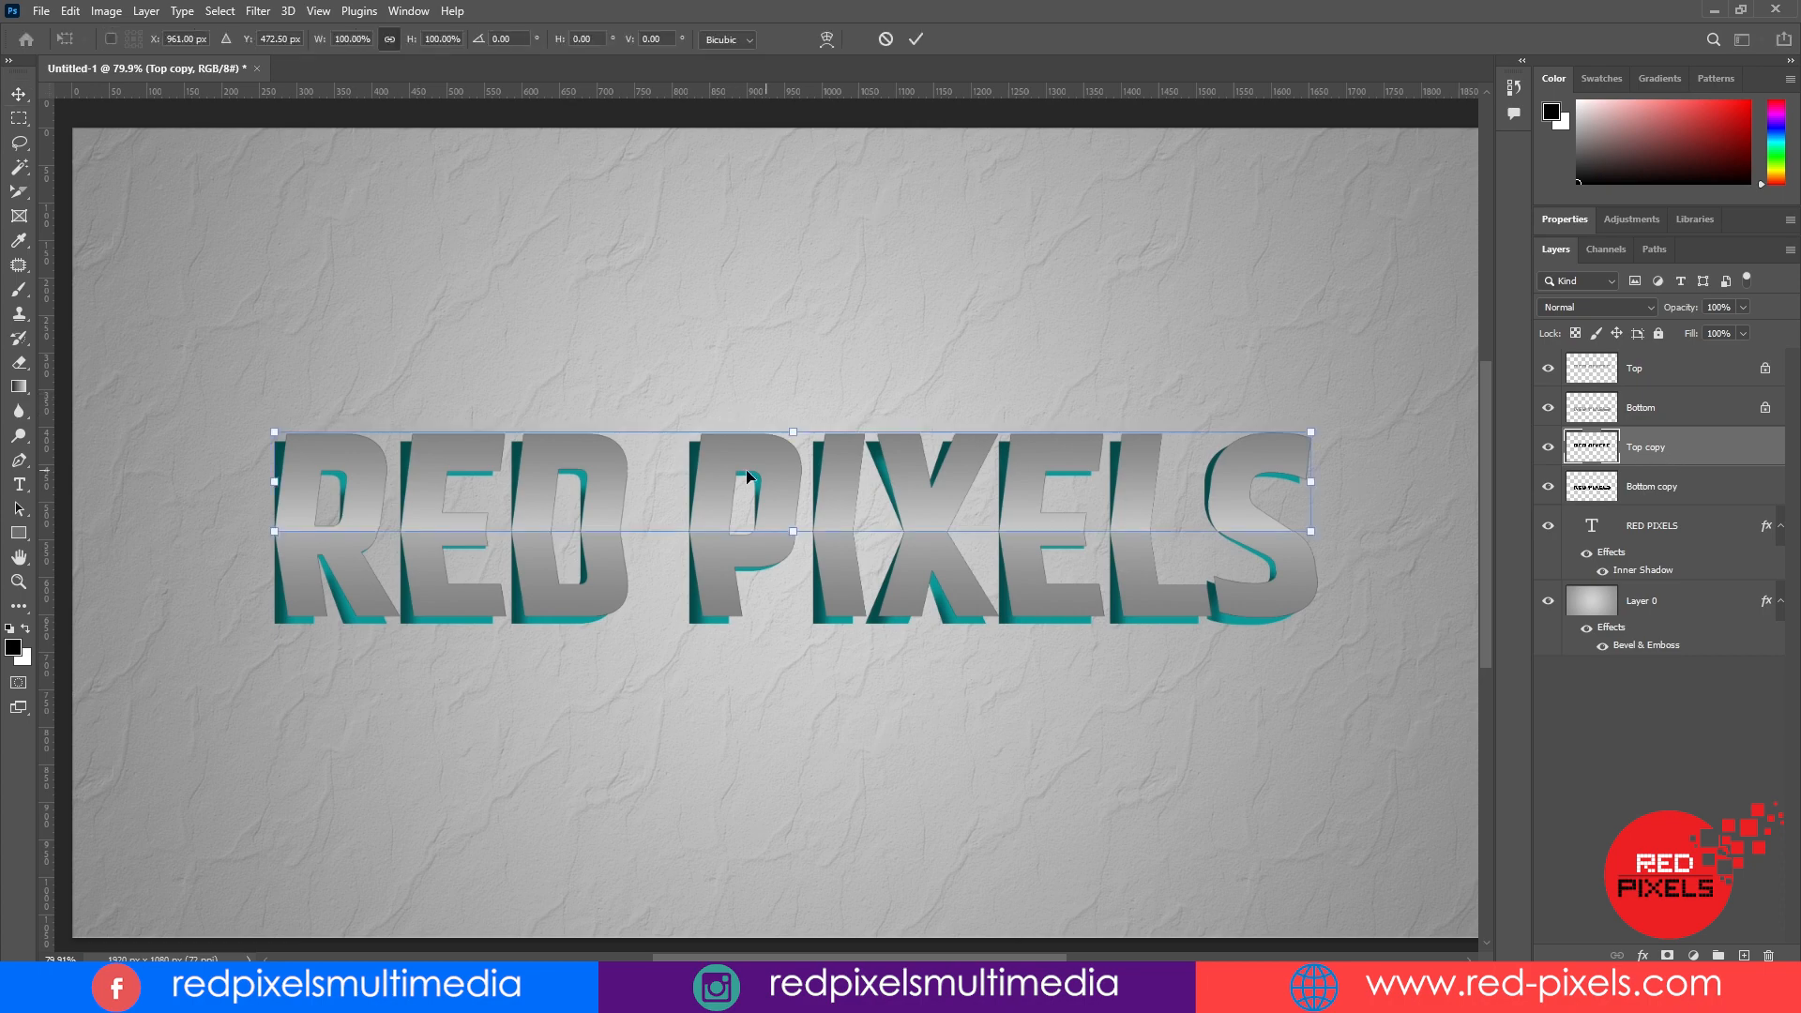
drag(793, 434, 803, 460)
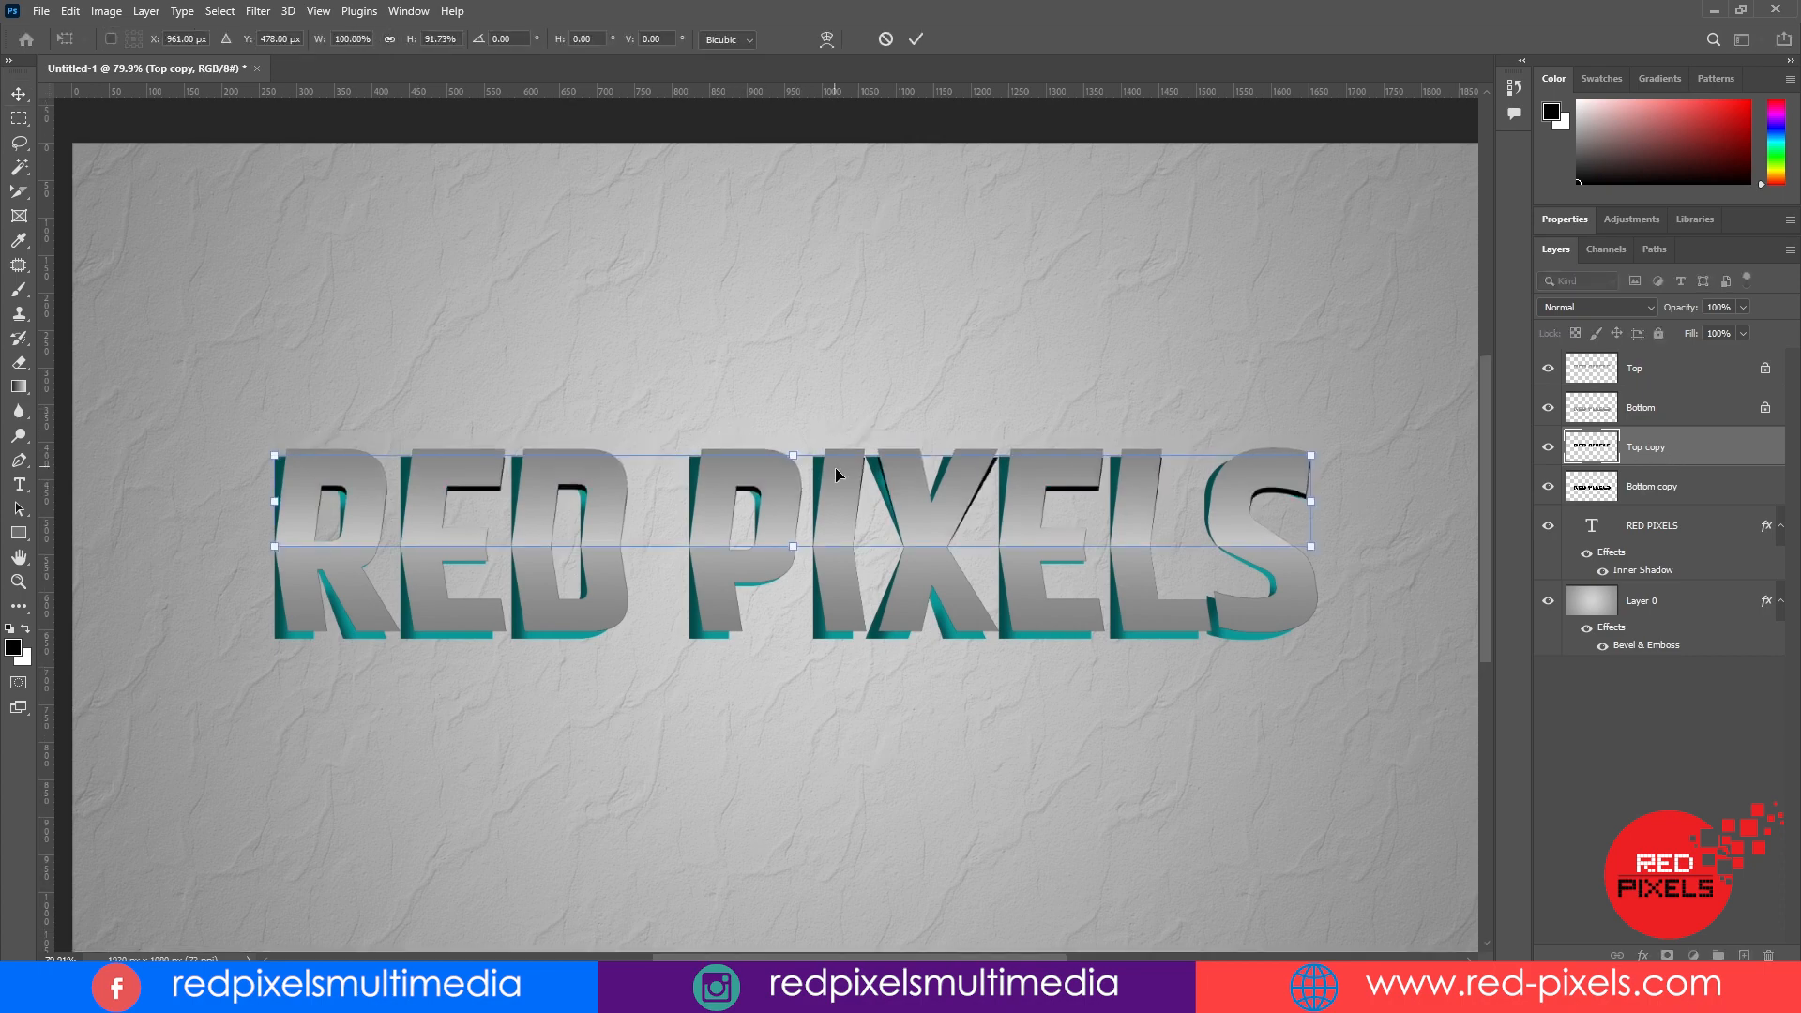
right_click(835, 468)
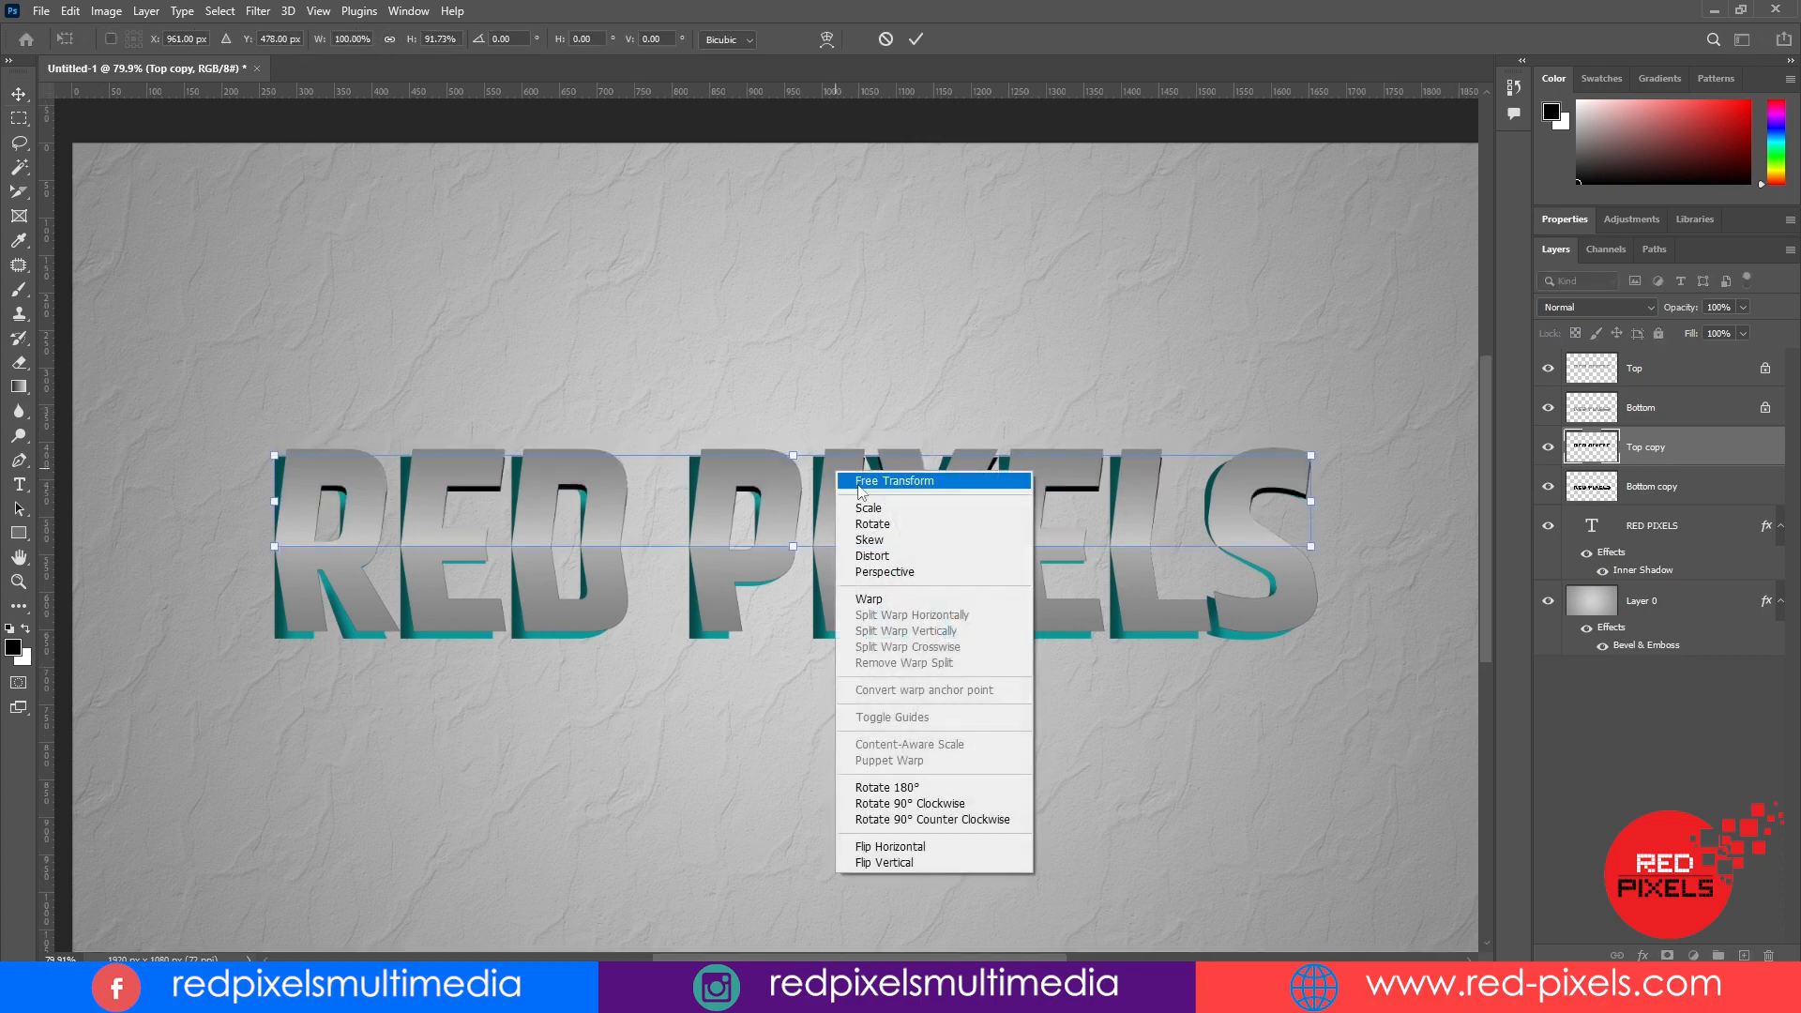
click(870, 540)
drag(835, 454, 843, 454)
key(Return)
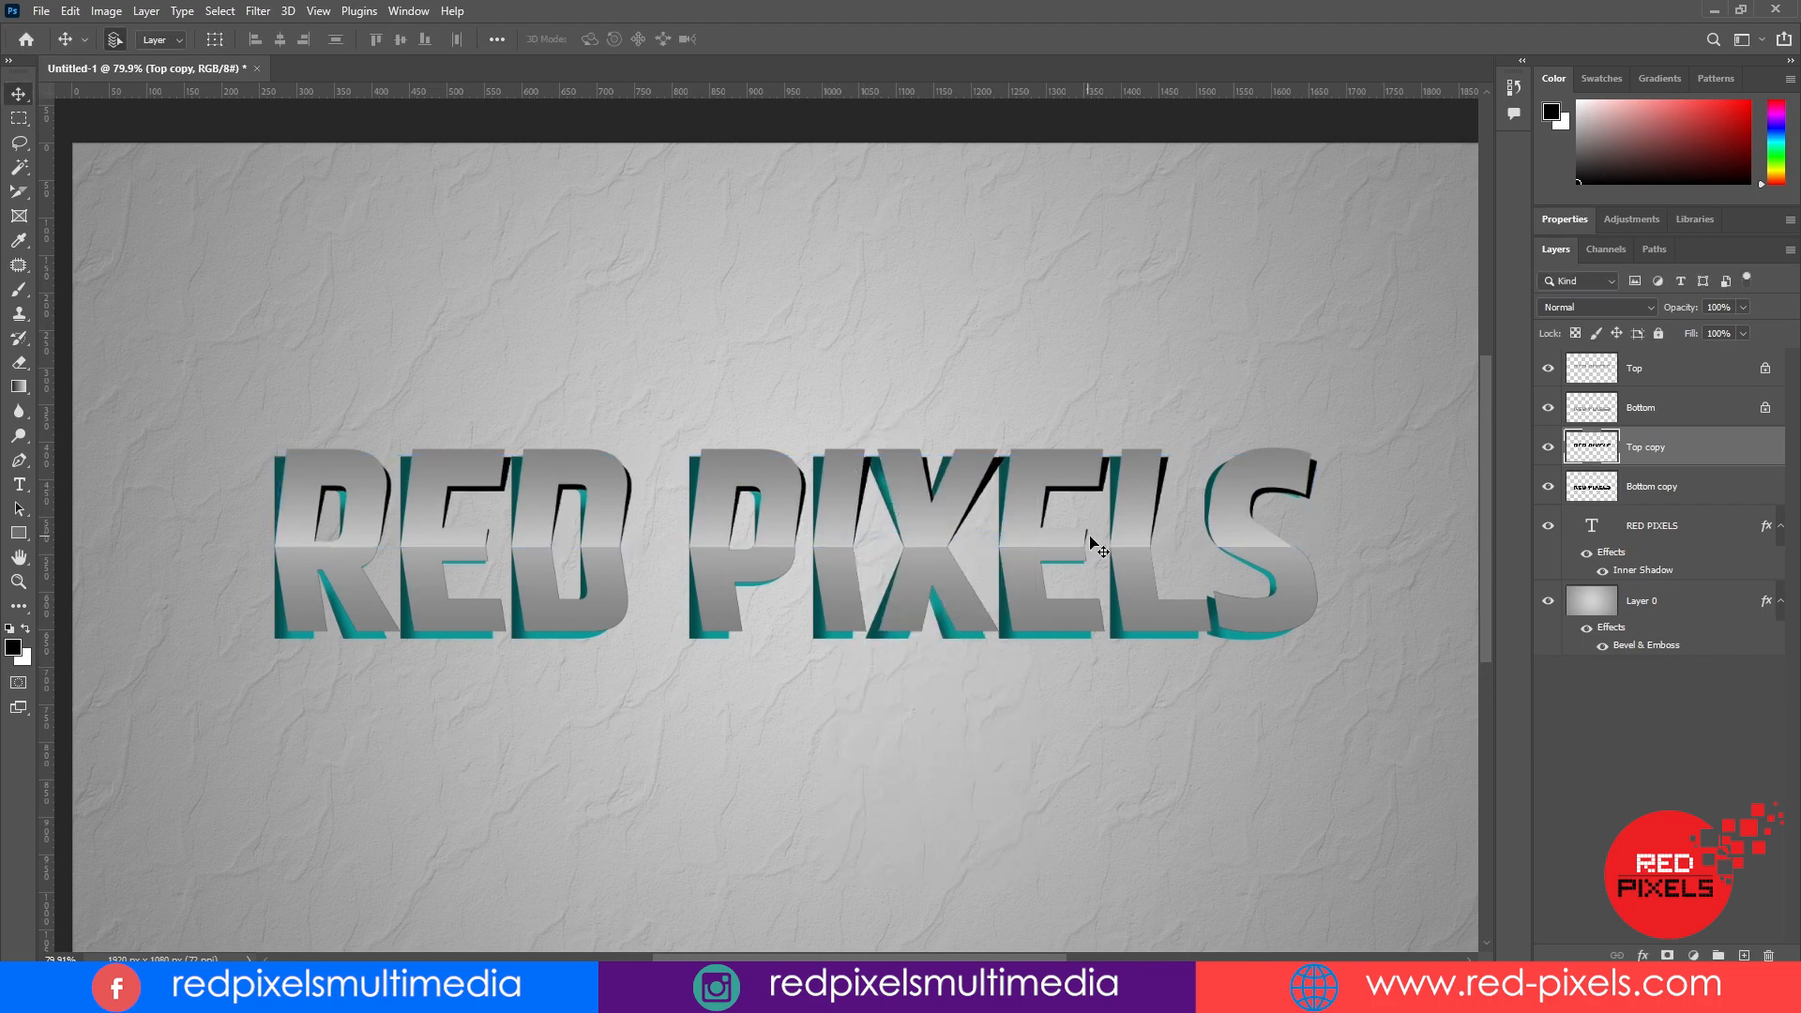
- Stretch Bottom copy's height to about 104% from its lower edge and skew that edge slightly rightward as a shadow
click(1705, 490)
click(70, 11)
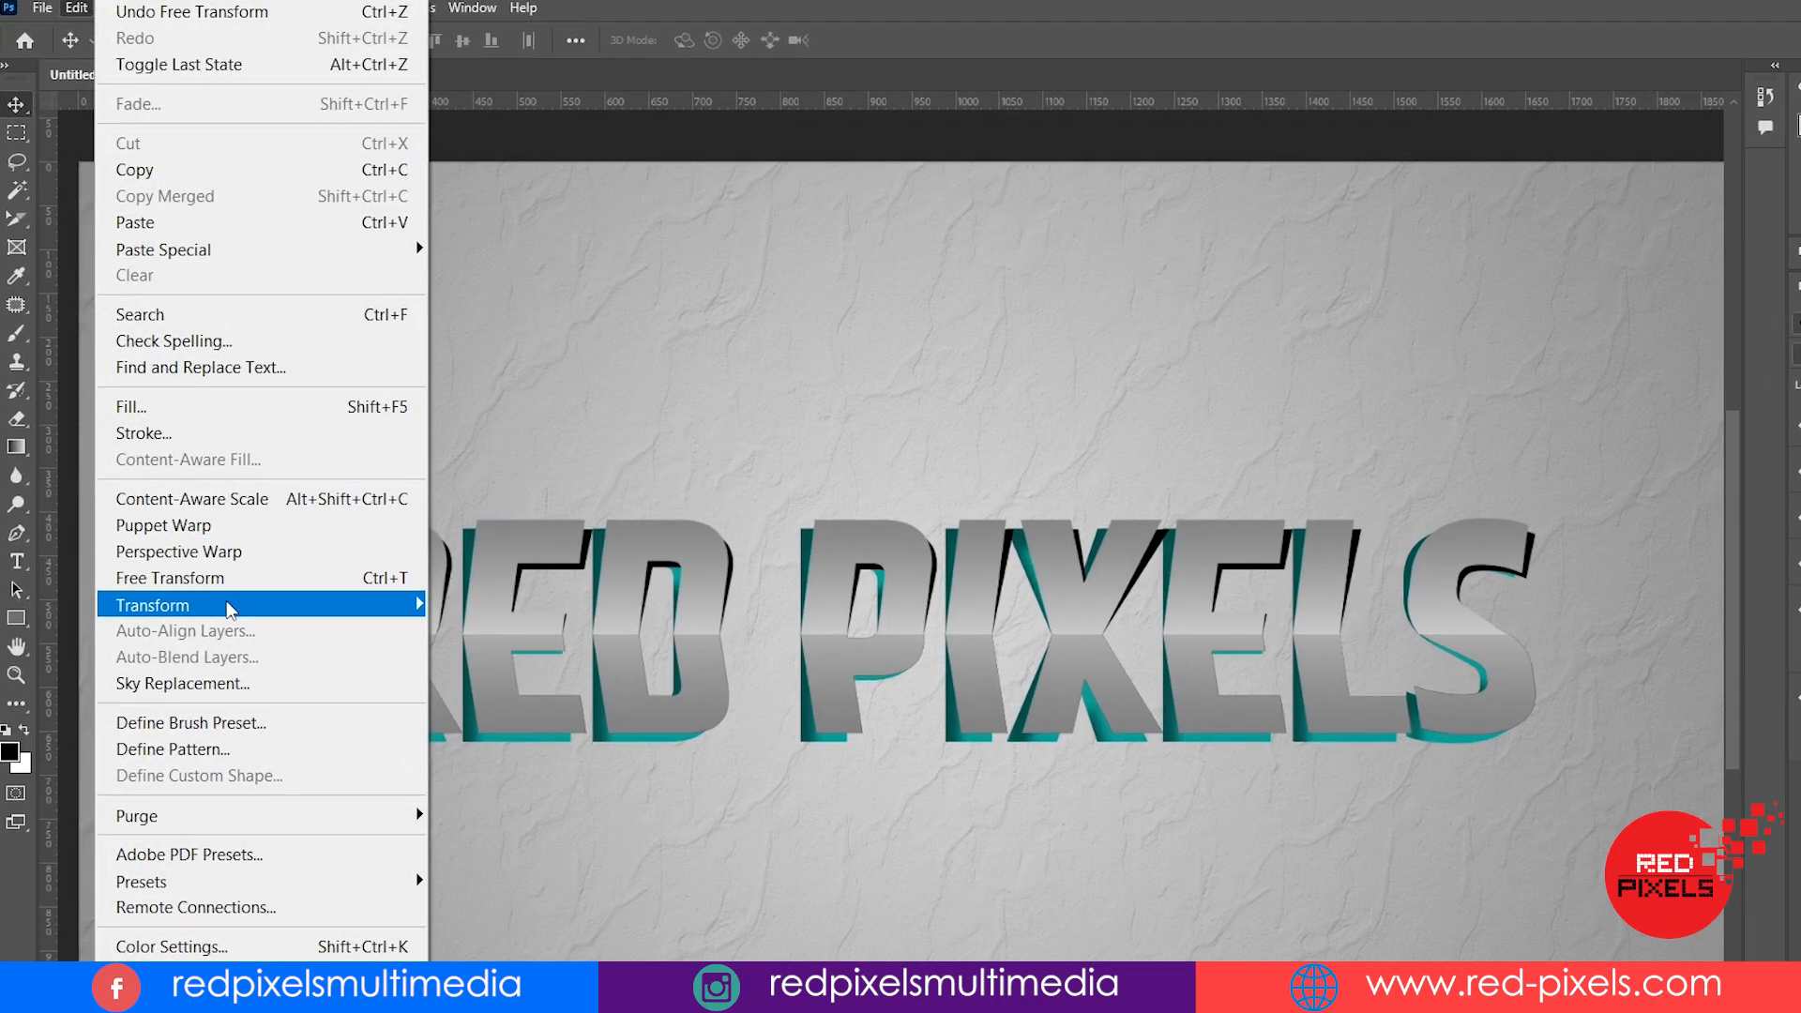
mouse_move(202, 522)
click(488, 642)
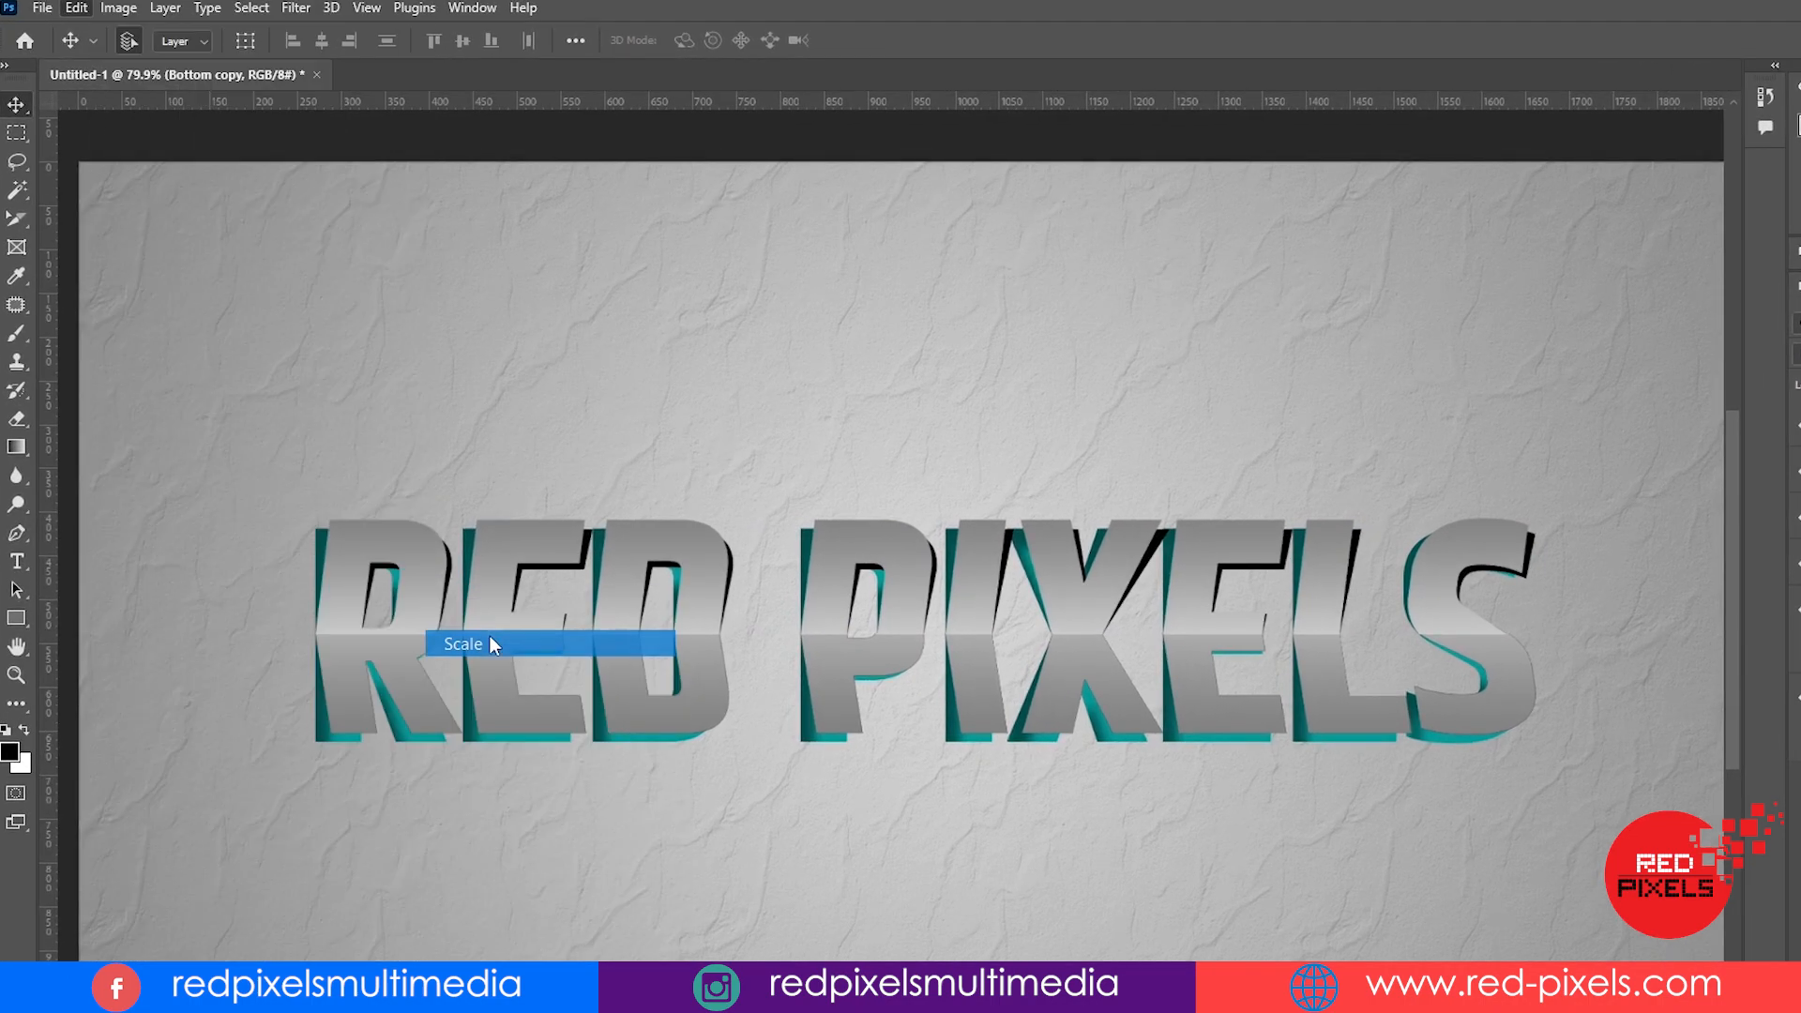
drag(928, 731, 928, 736)
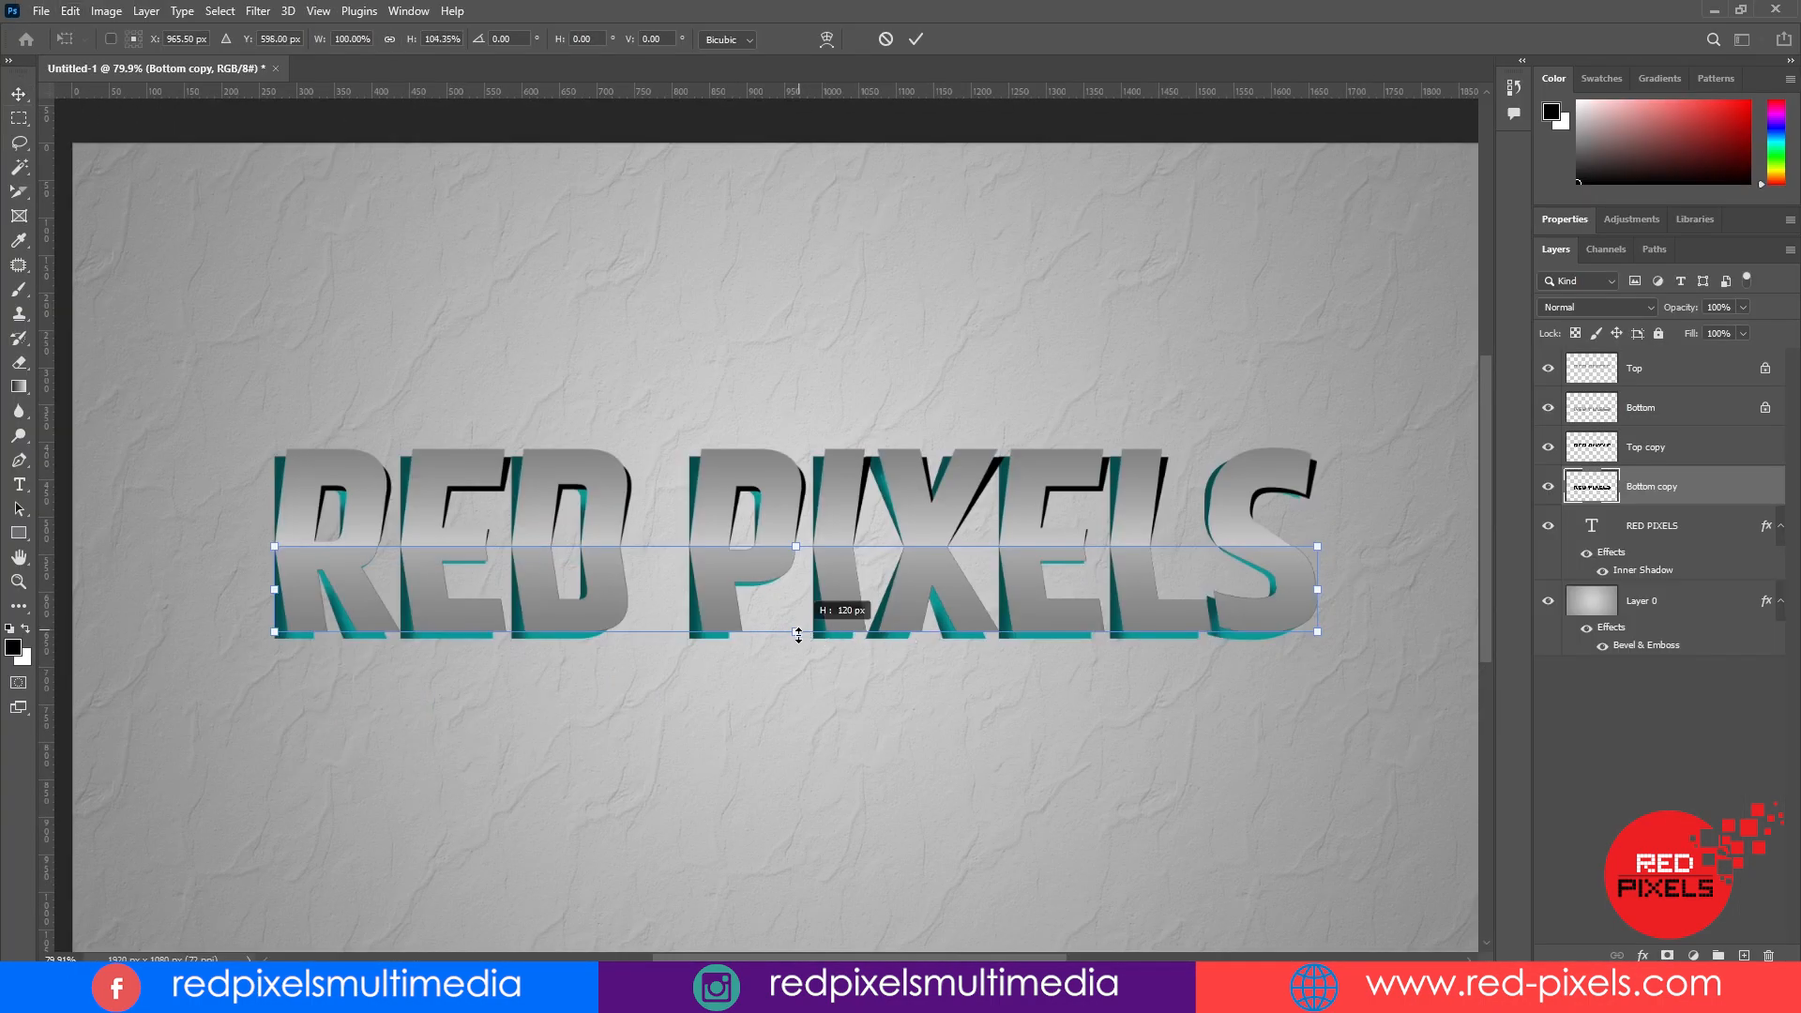
drag(798, 635, 881, 643)
right_click(812, 639)
key(Escape)
key(Return)
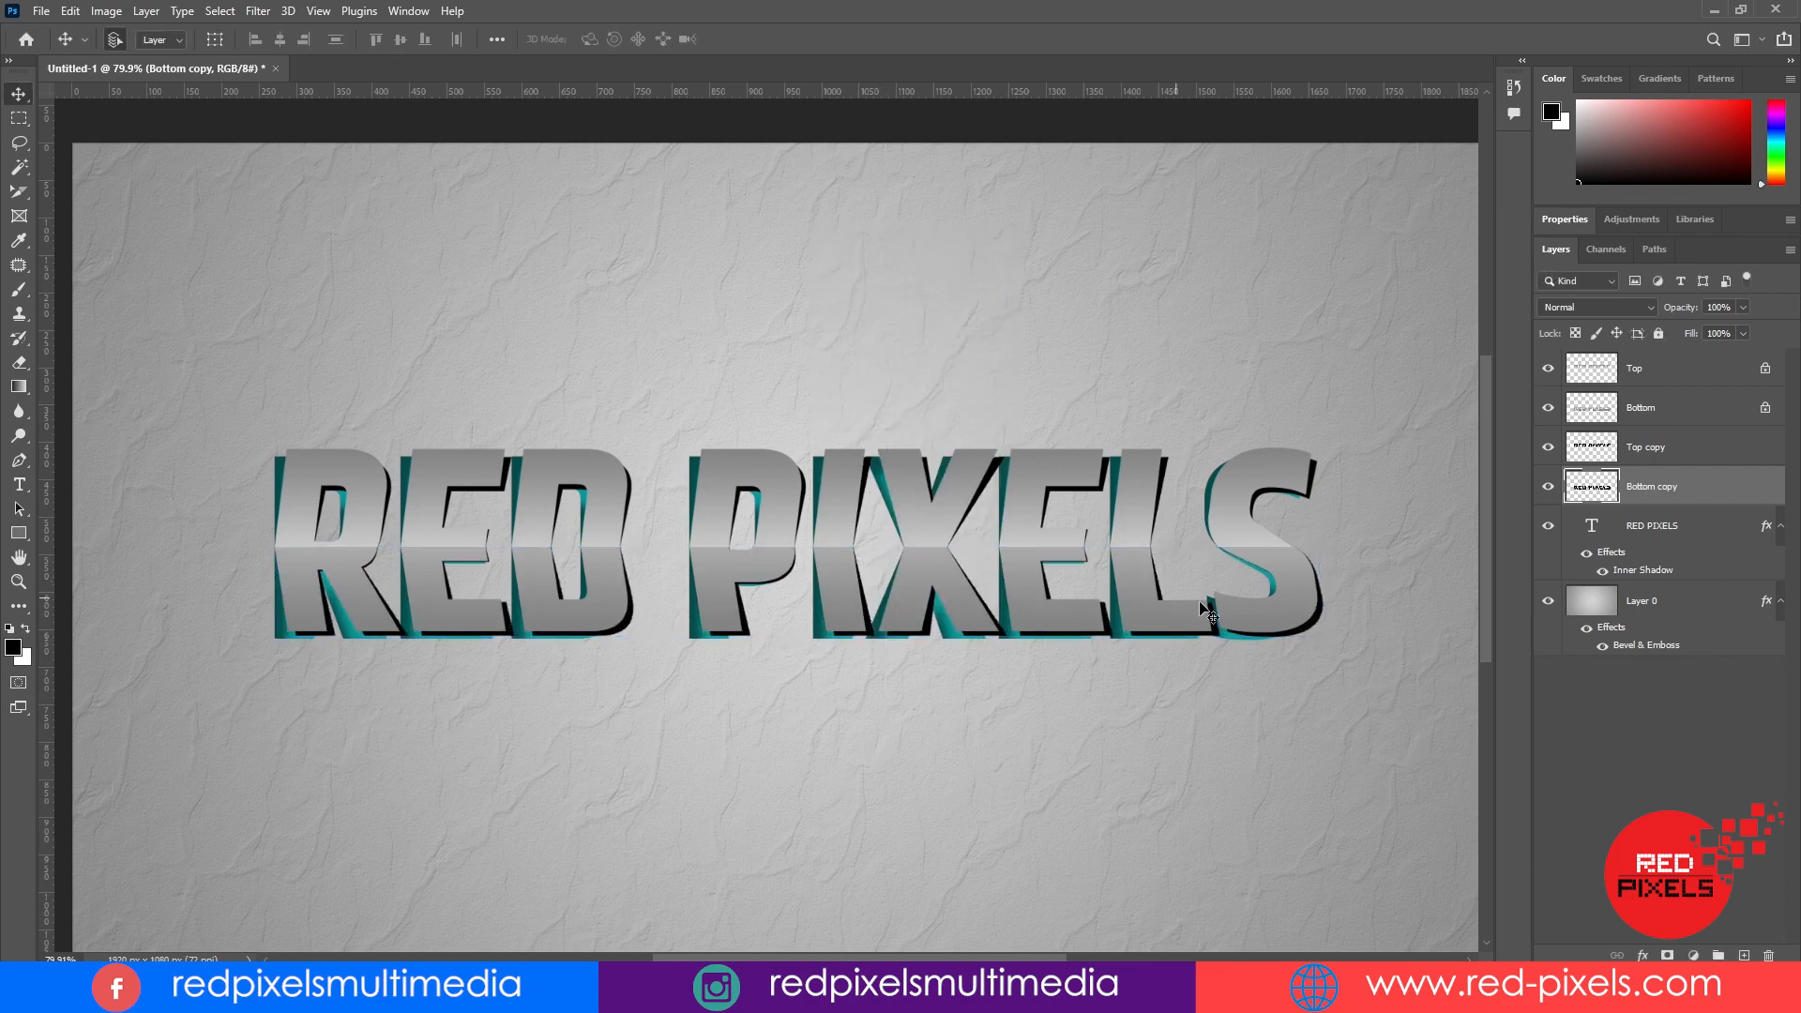
- Set the blend mode of both Bottom copy and Top copy to Soft Light
click(1649, 309)
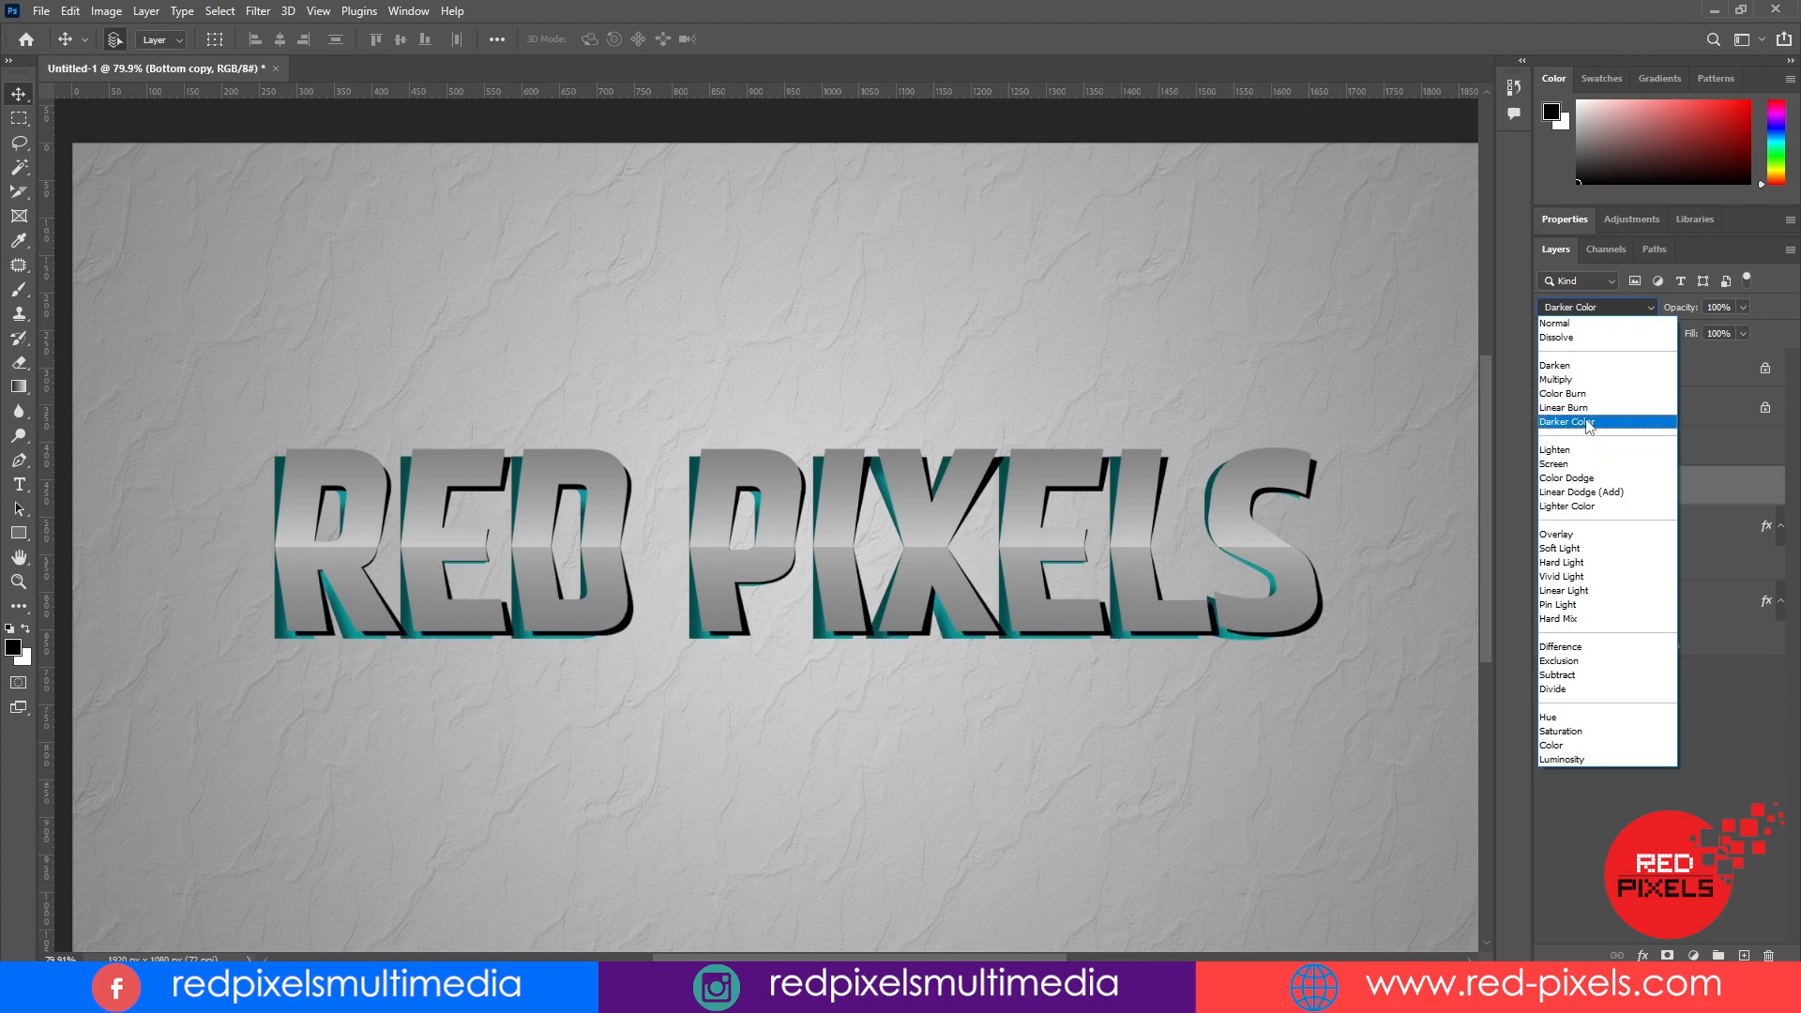
click(1574, 550)
click(1676, 454)
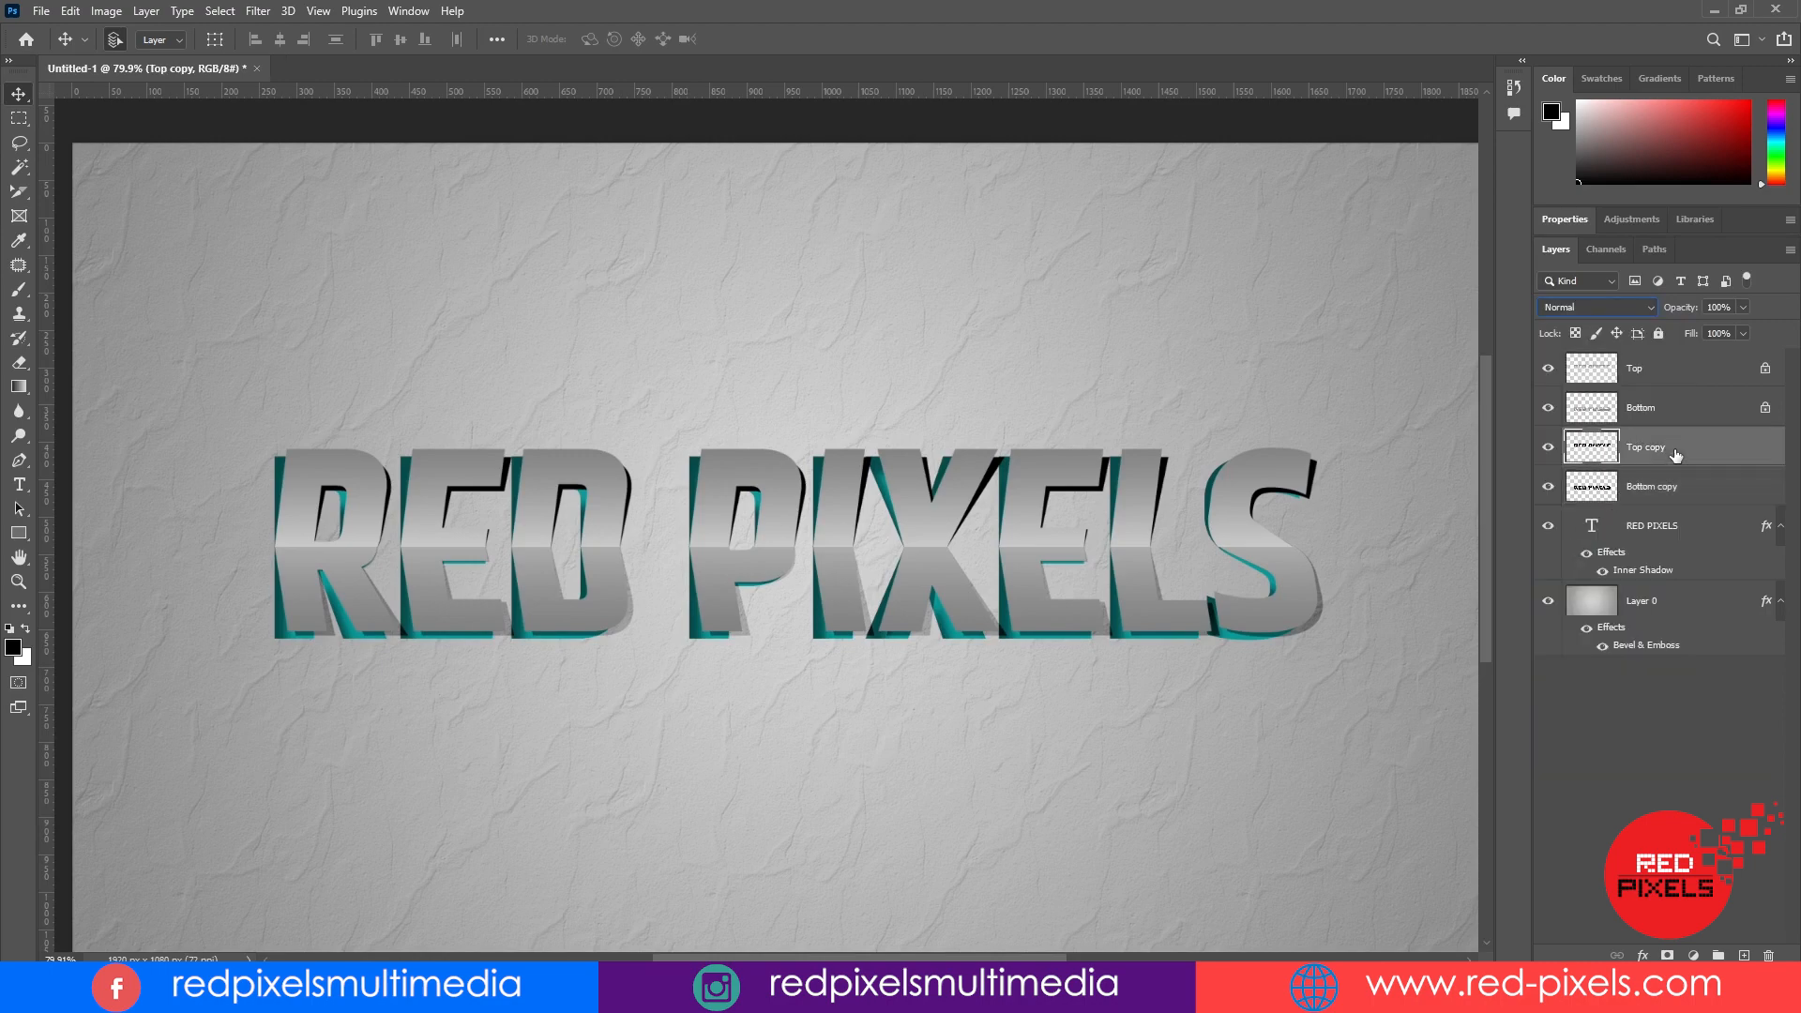
click(1646, 310)
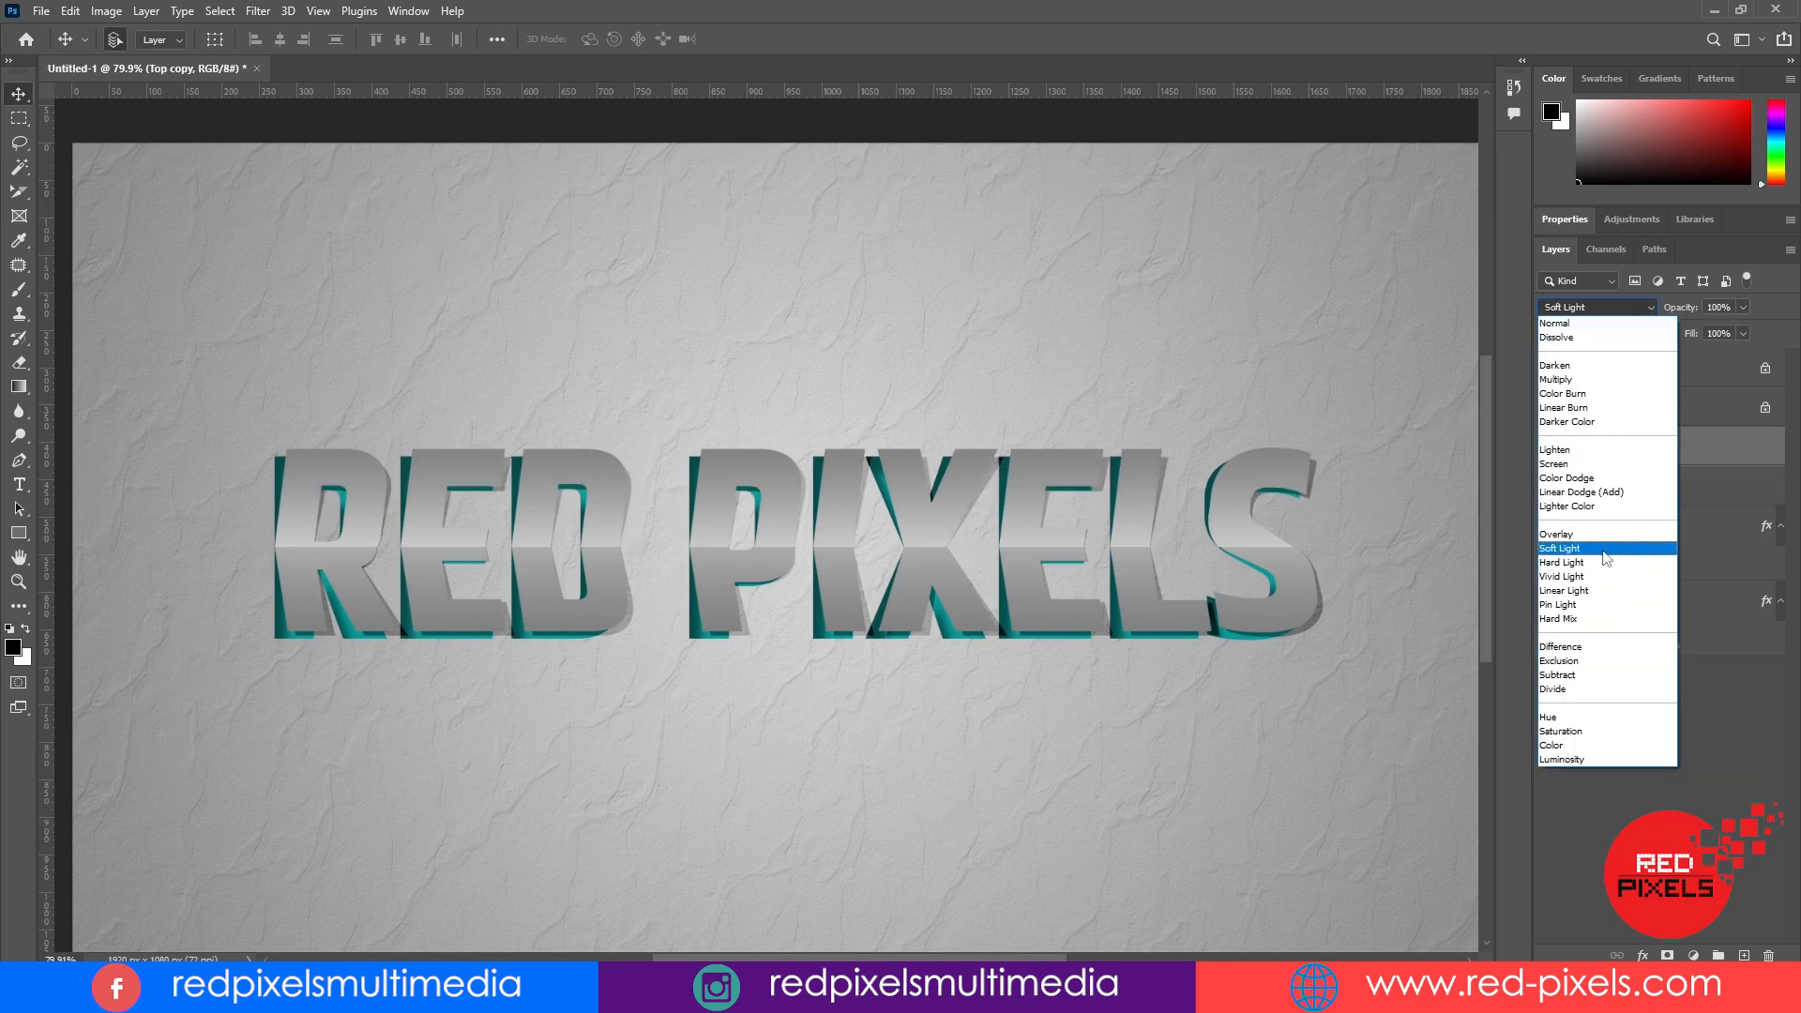
click(1604, 554)
- Soften the Top copy shadow with a Gaussian Blur of about 1.6 pixels
click(258, 11)
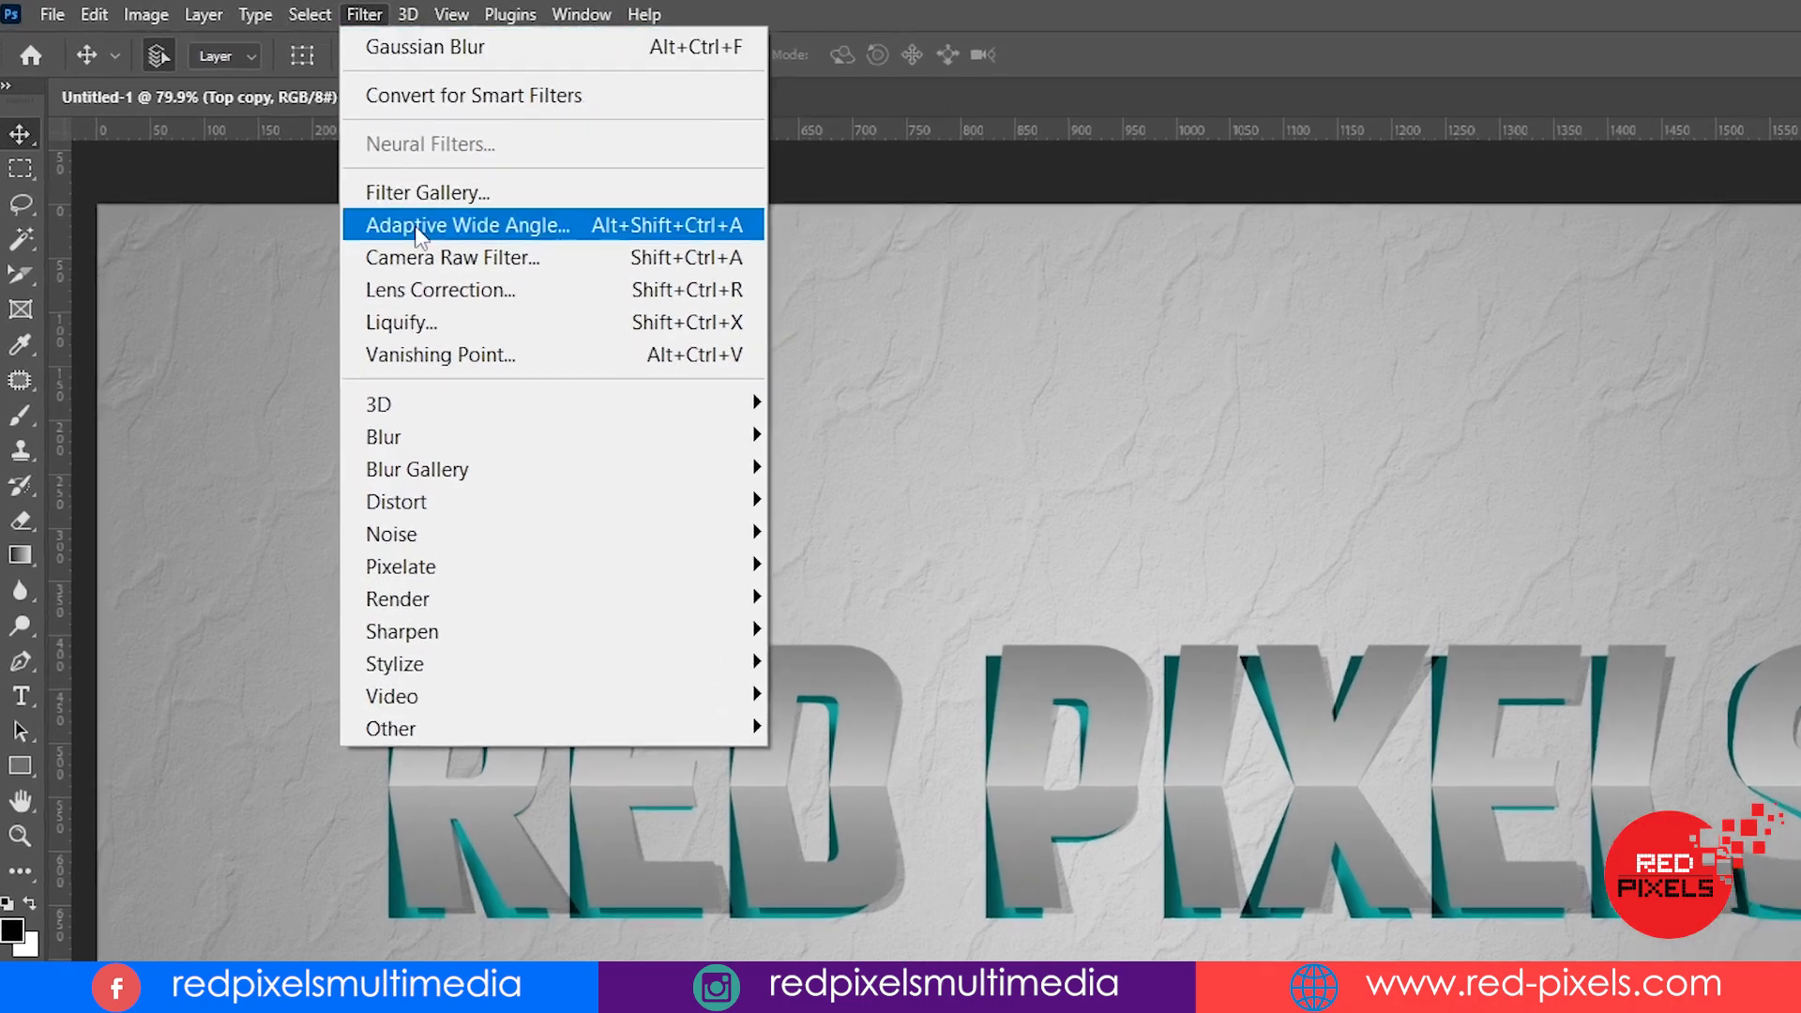
mouse_move(701, 439)
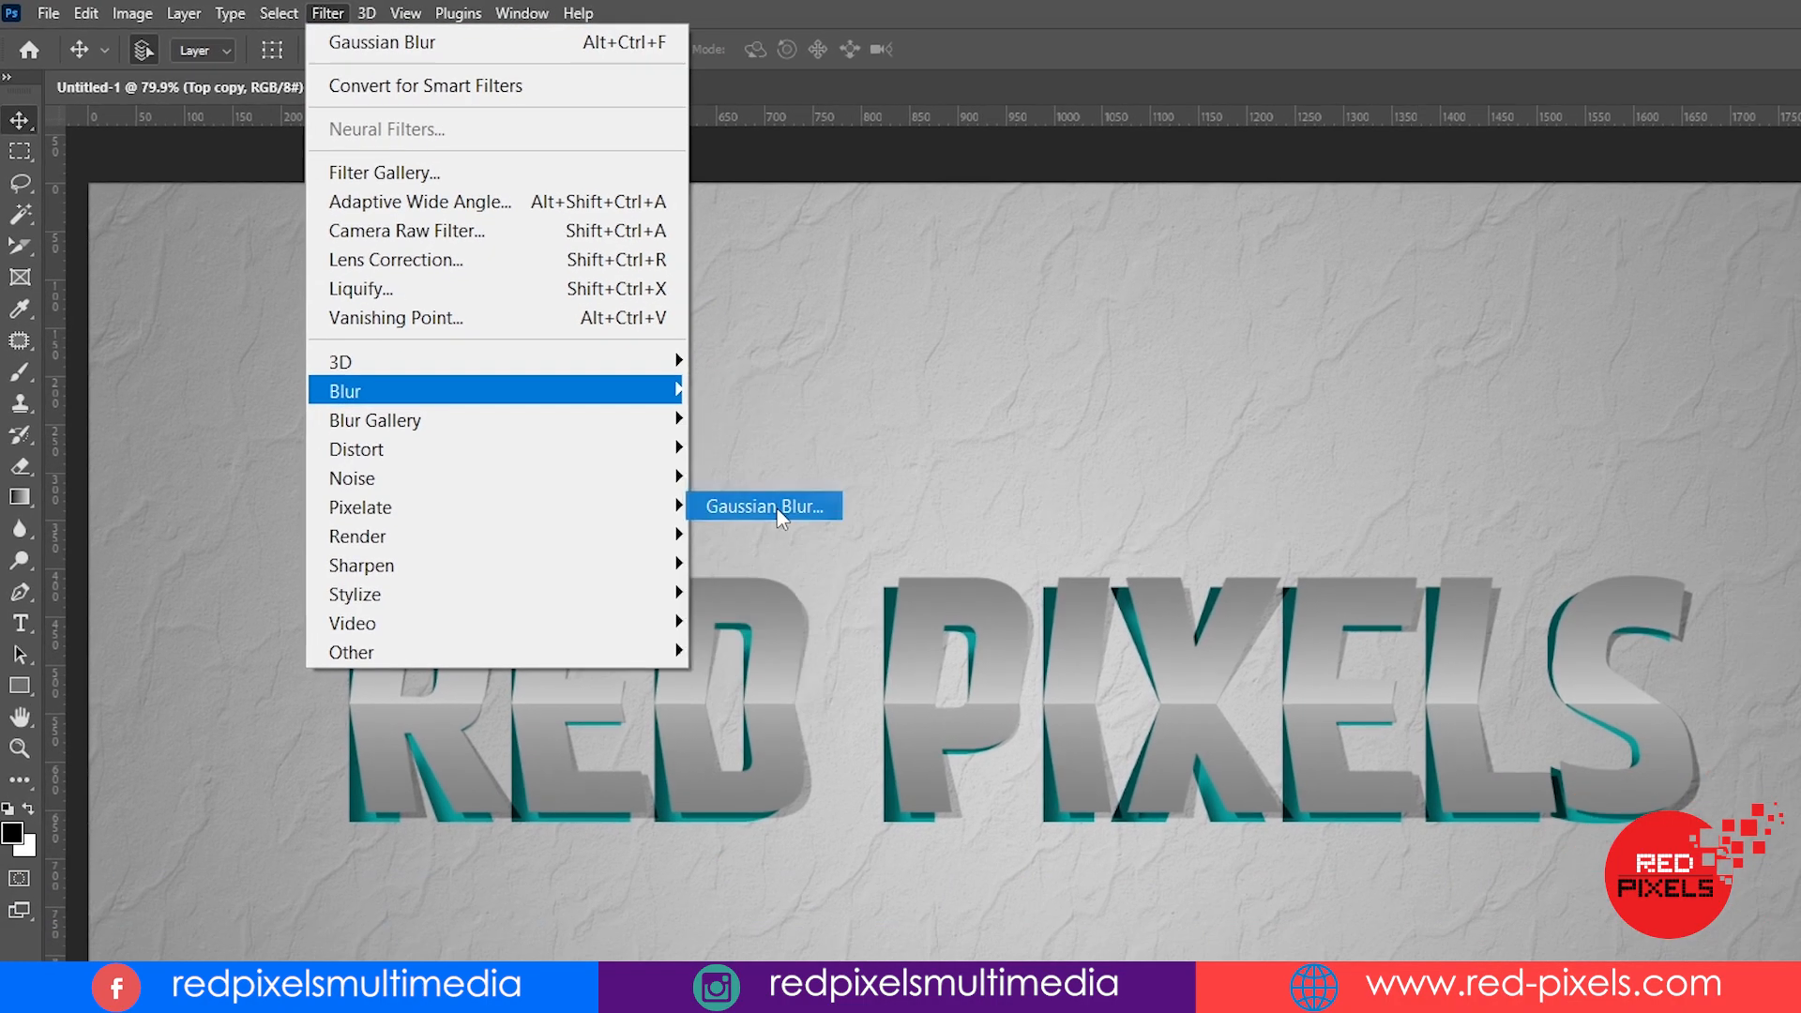
click(779, 511)
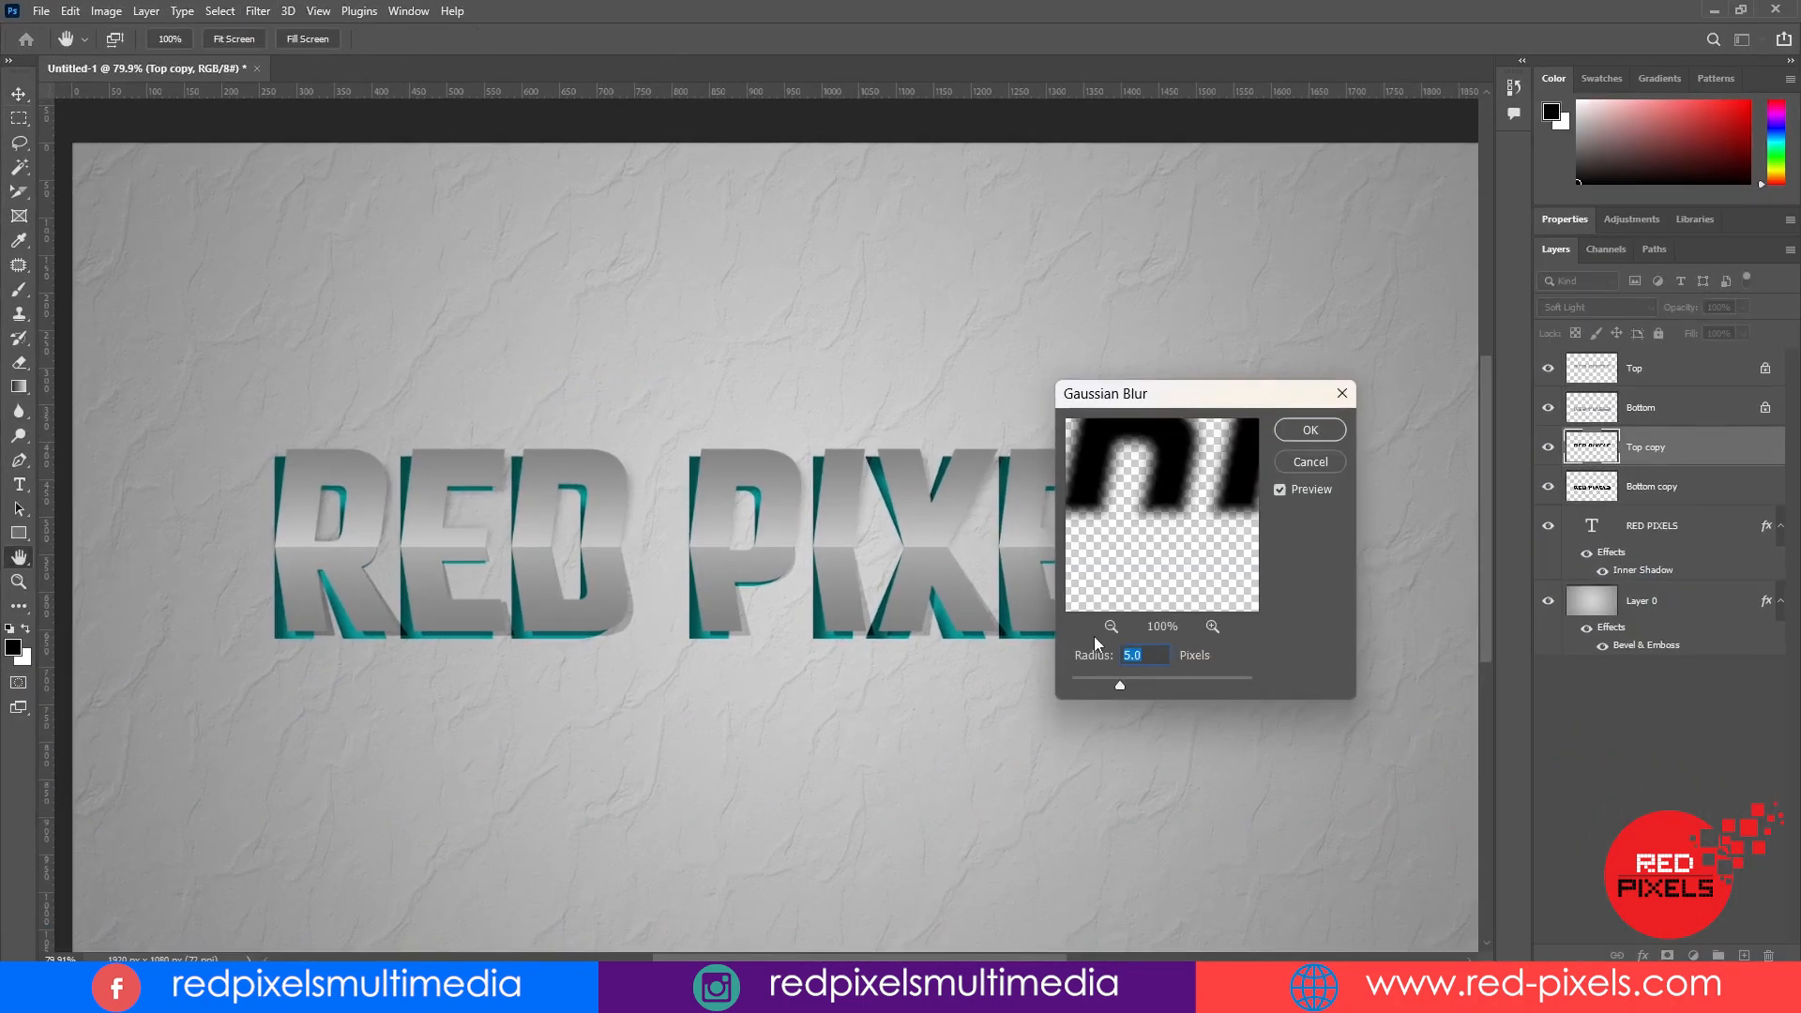
text(3)
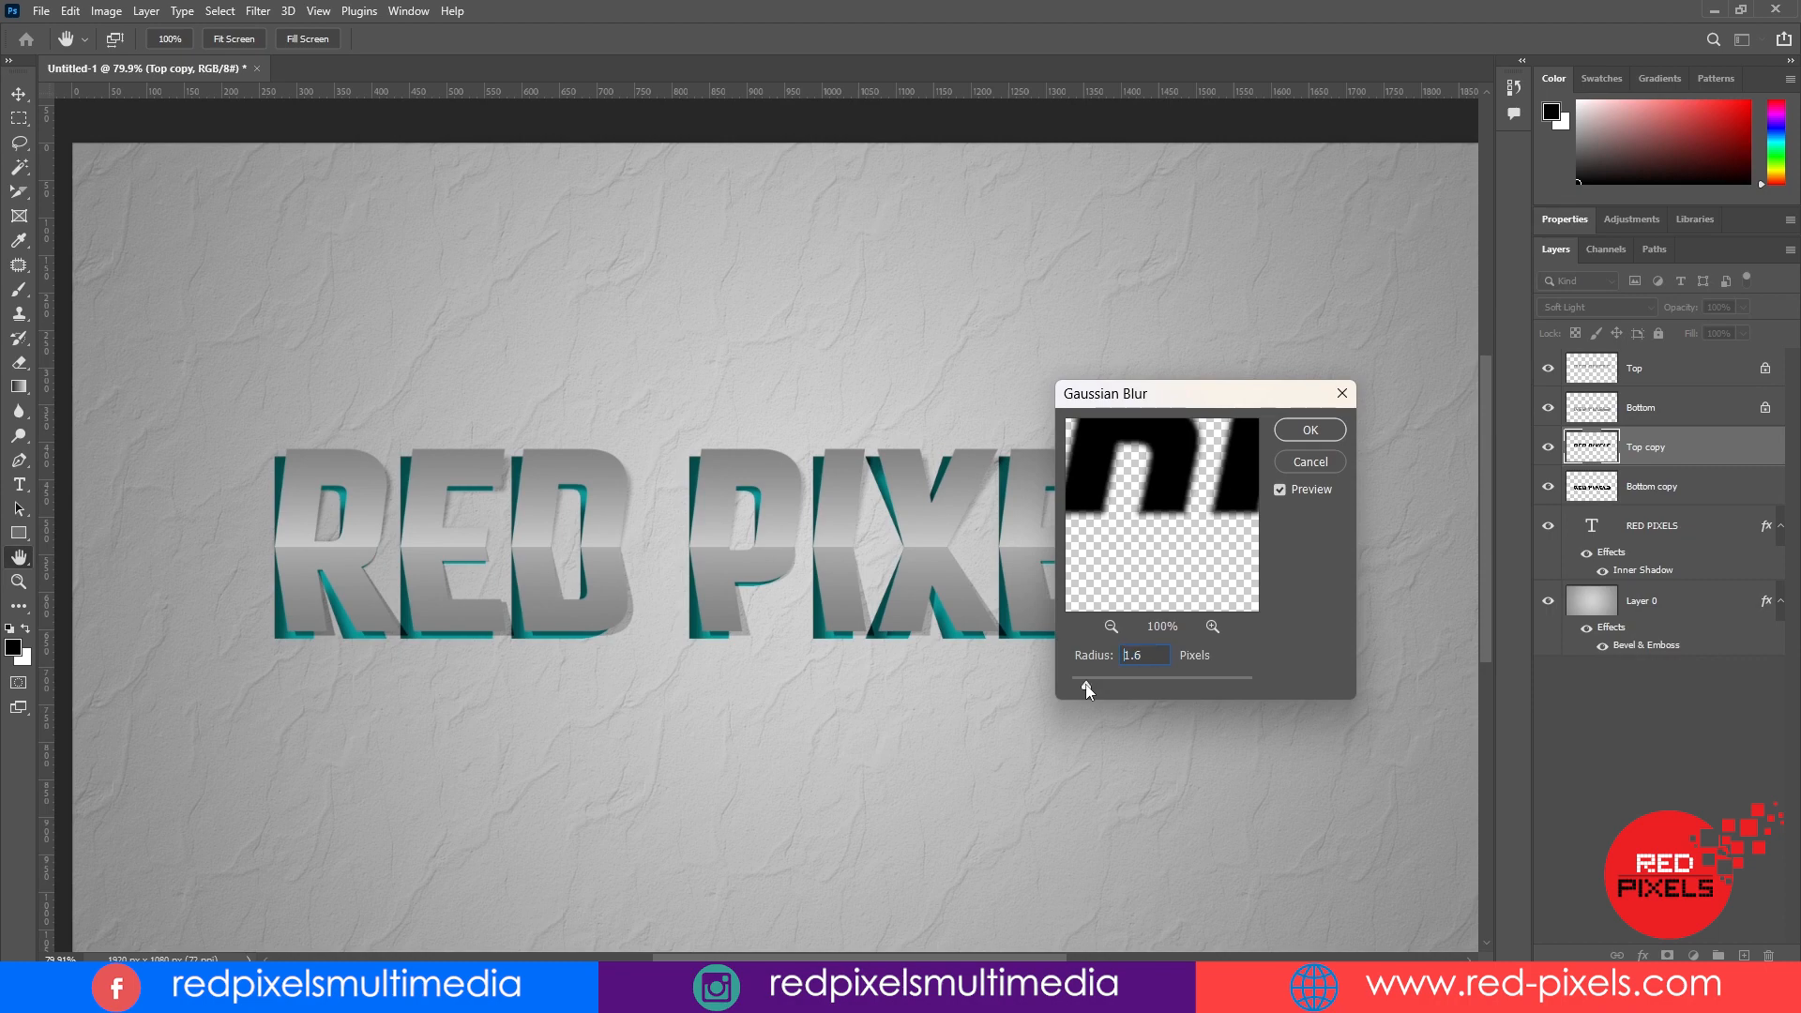
click(1308, 433)
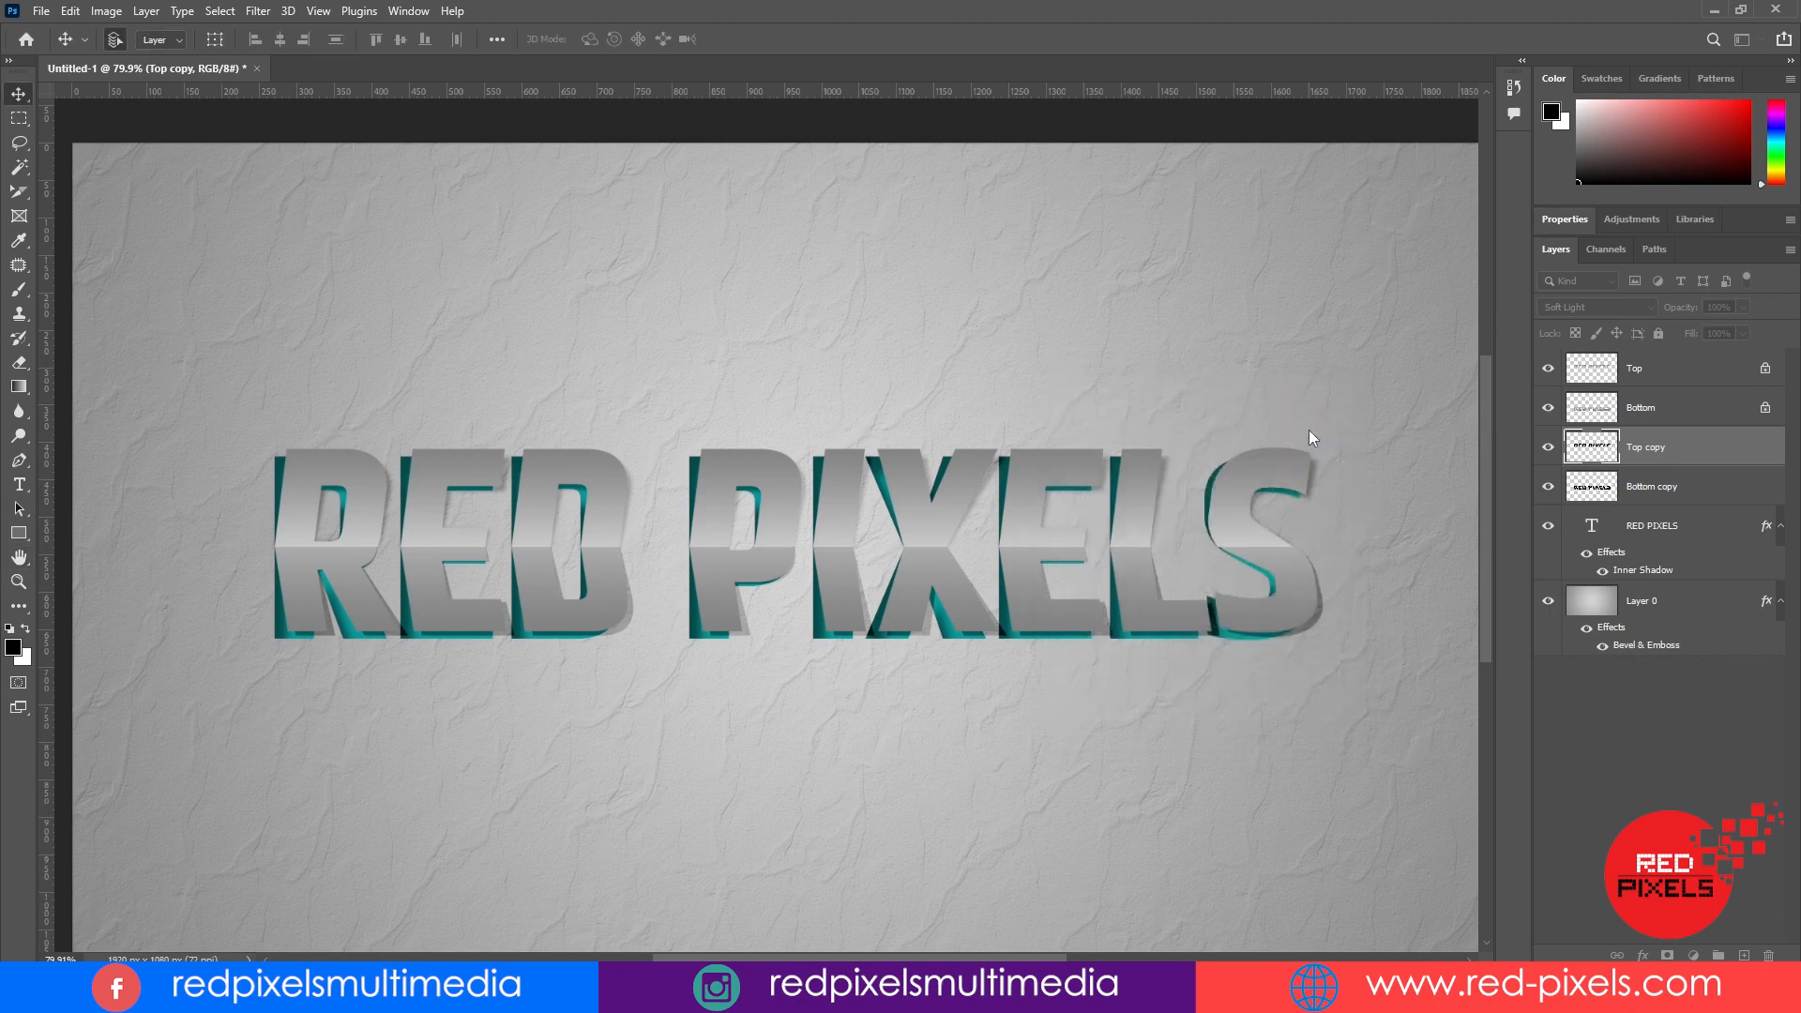
- Apply the same Gaussian Blur to the Bottom copy shadow
click(1709, 493)
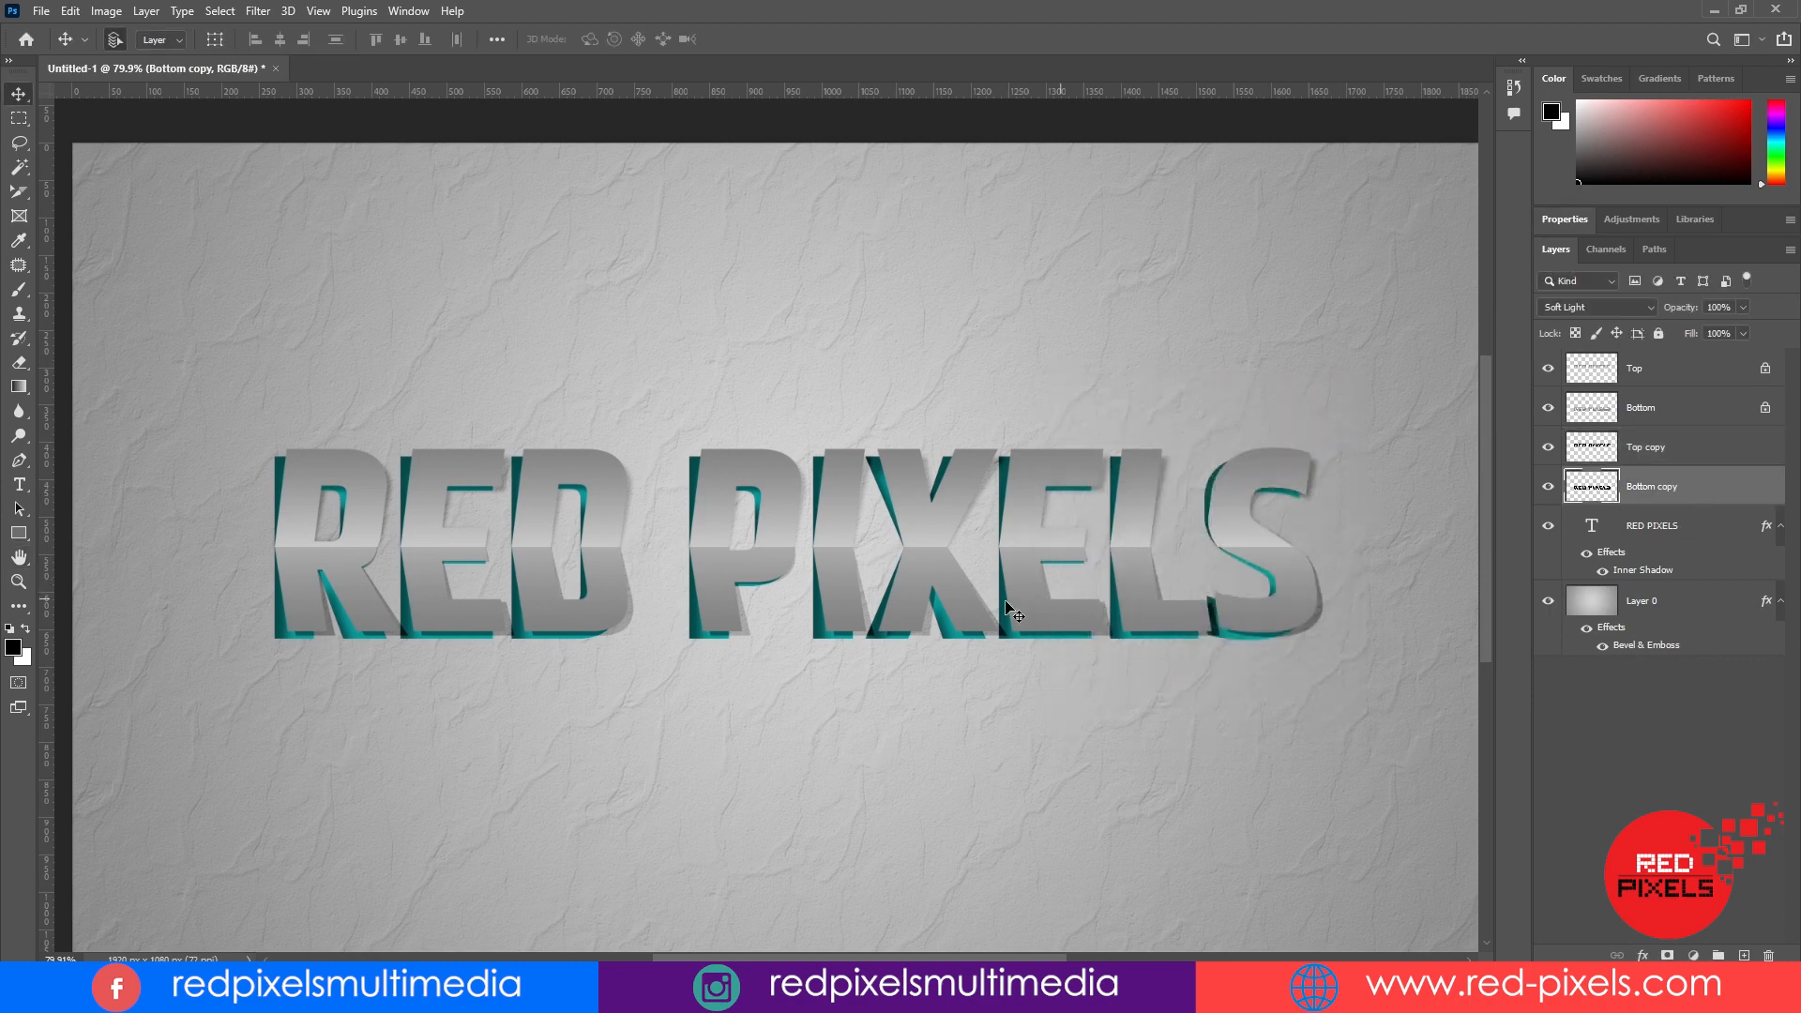
click(258, 10)
click(352, 36)
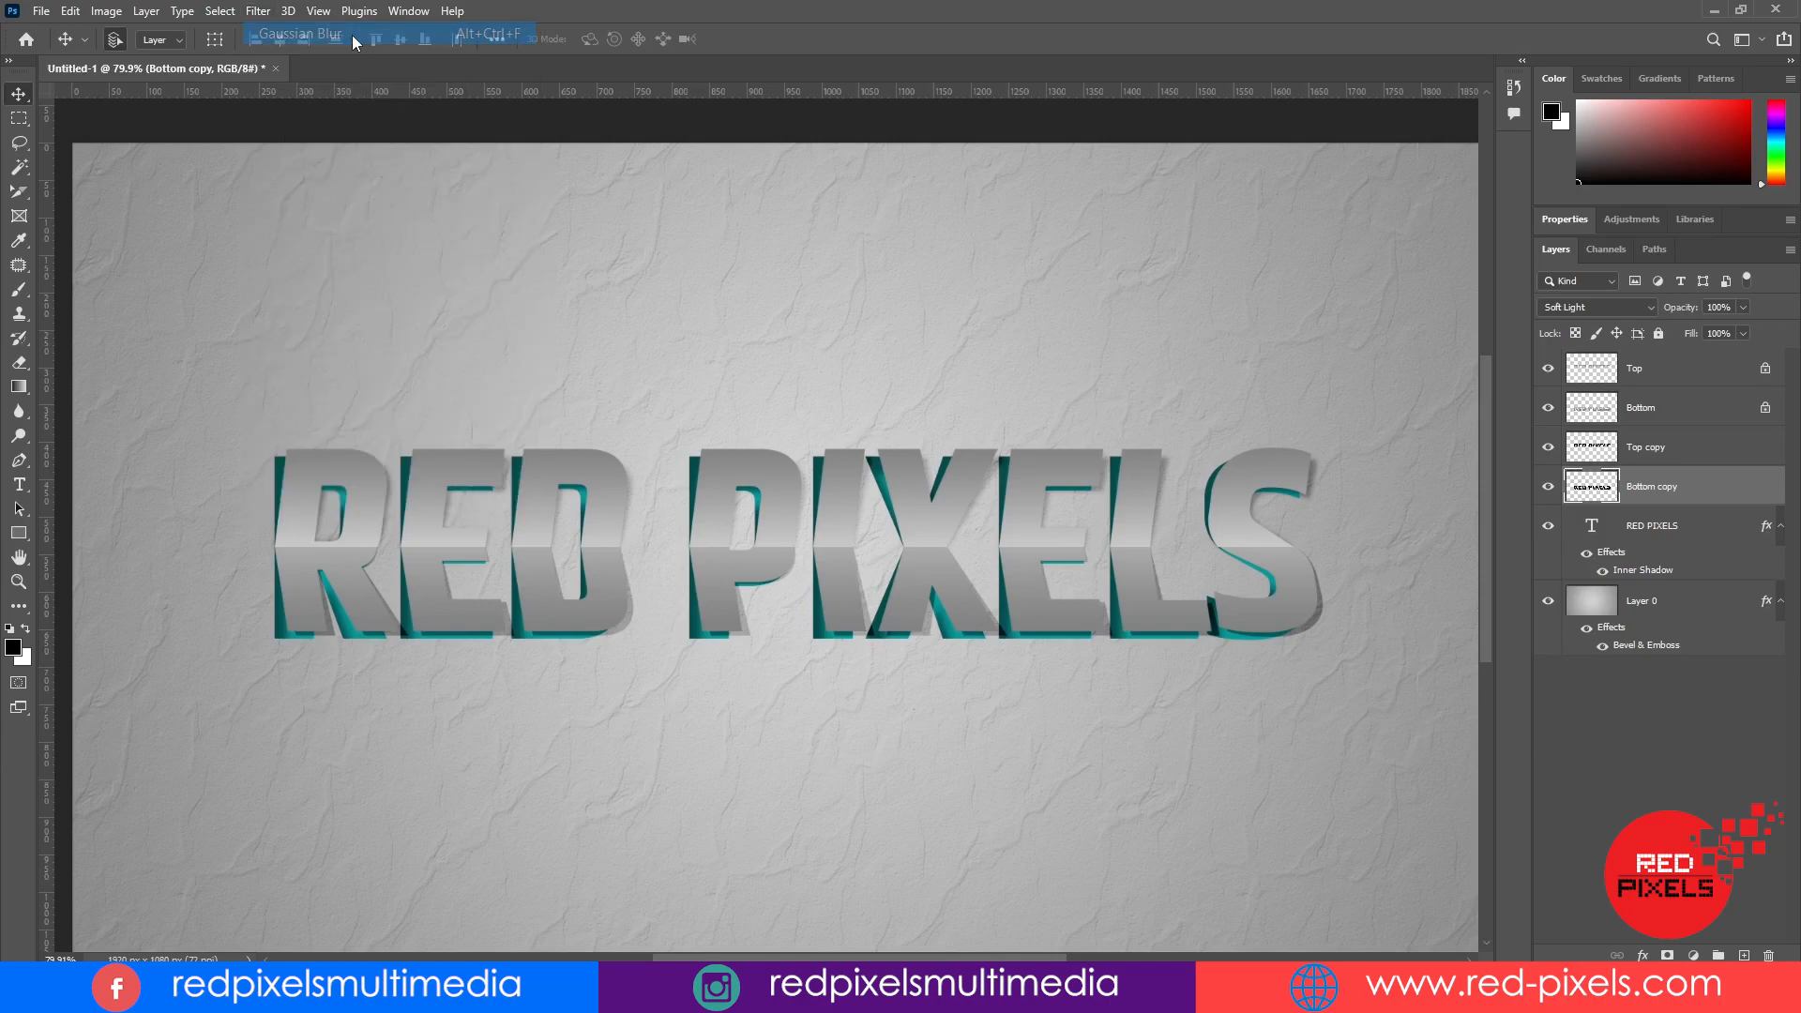
- Examine the folded lettering and its blurred shadows up close in full-screen view
click(755, 433)
scroll(754, 433, up, 3)
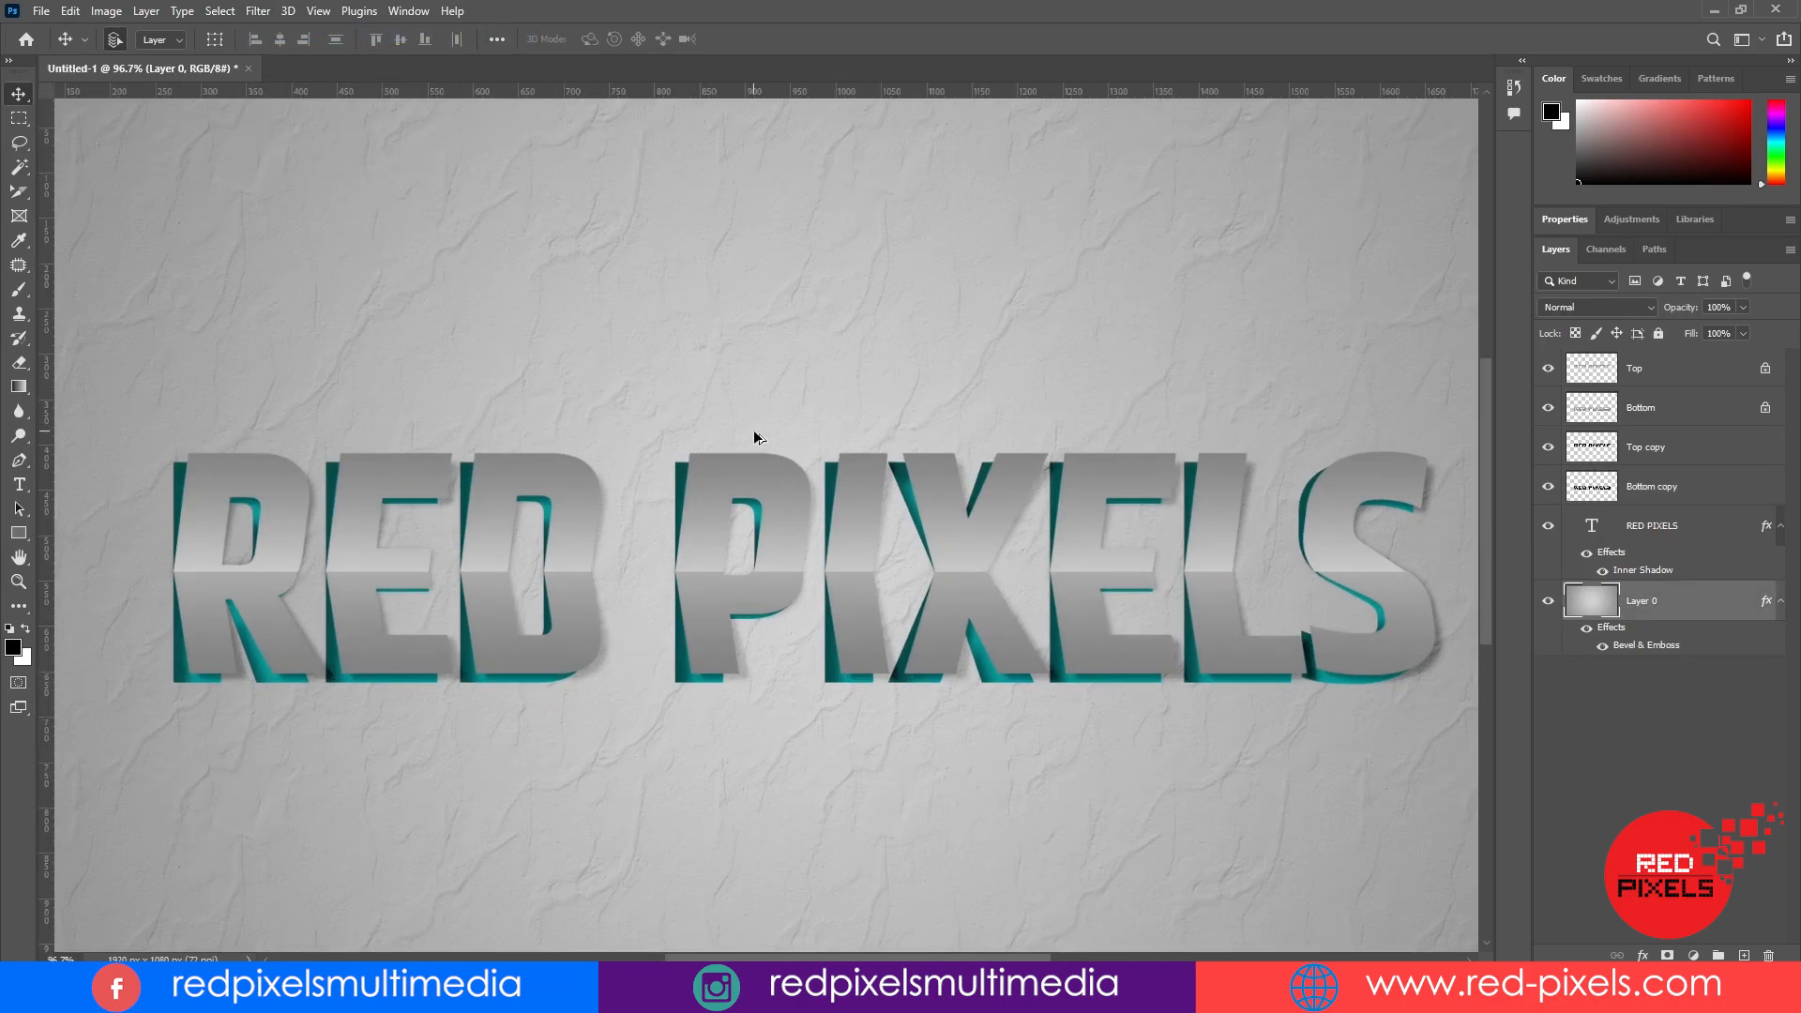
drag(792, 362, 756, 348)
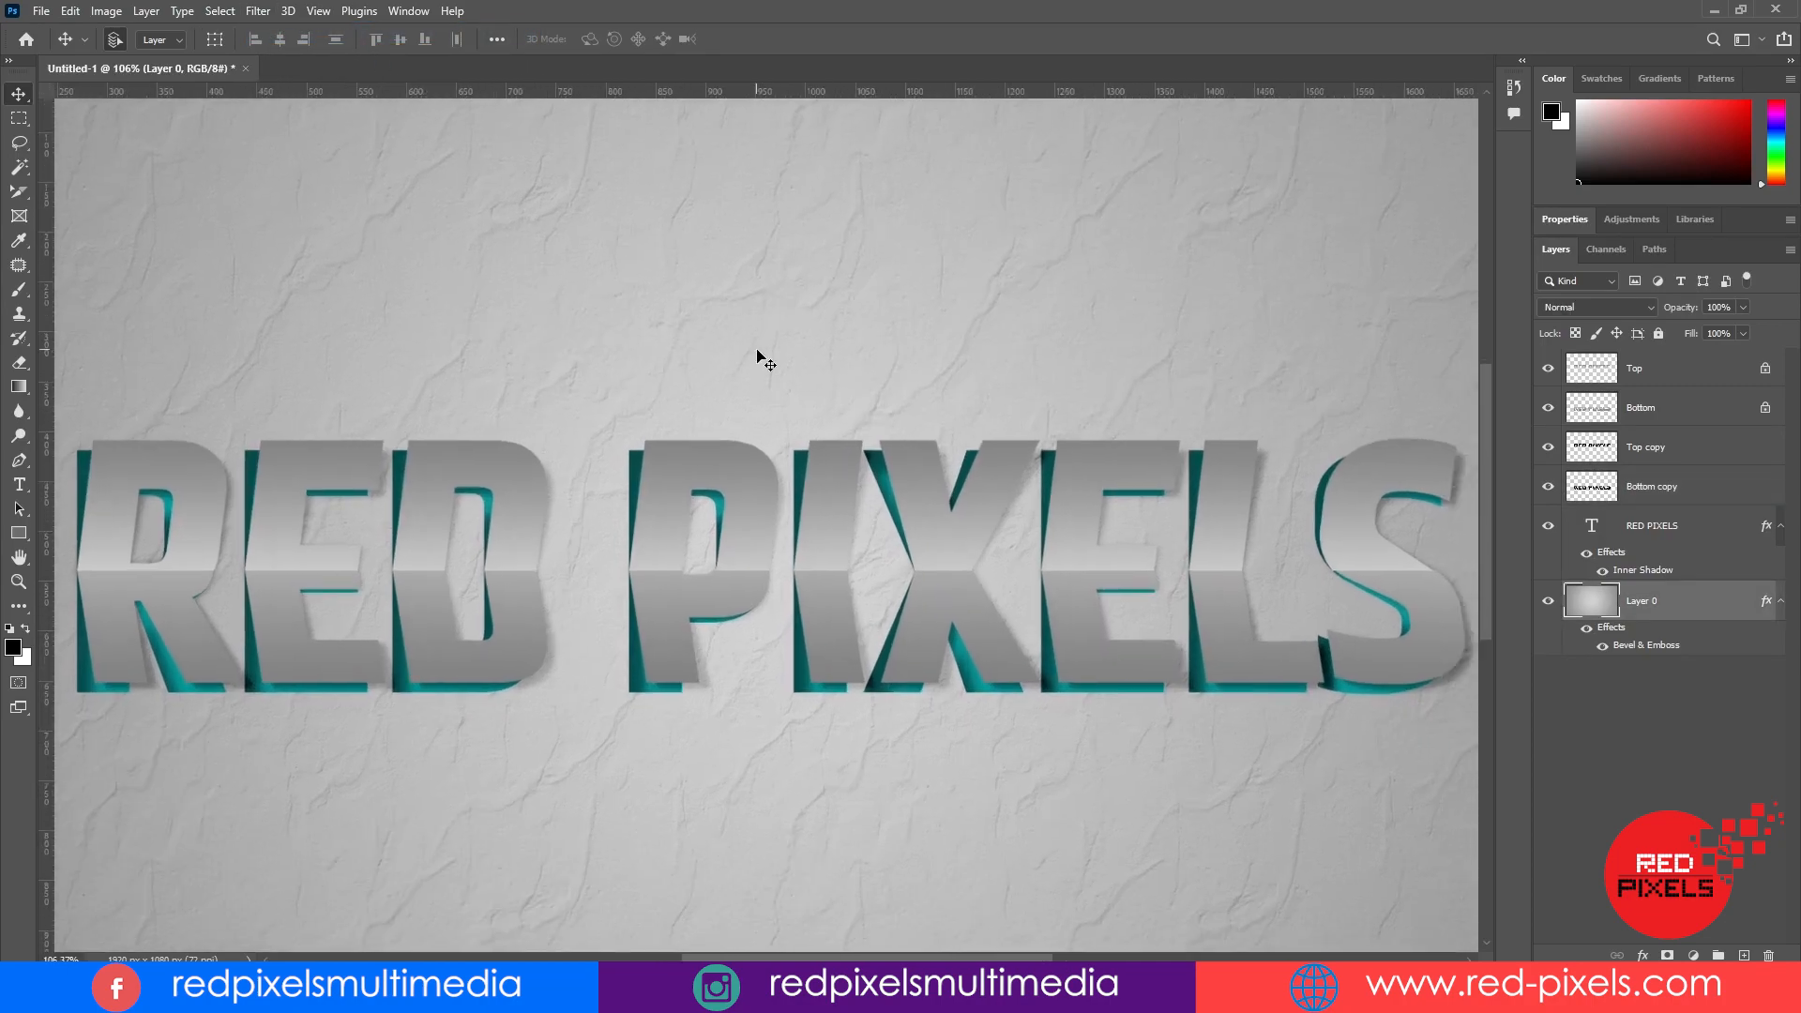
key(f)
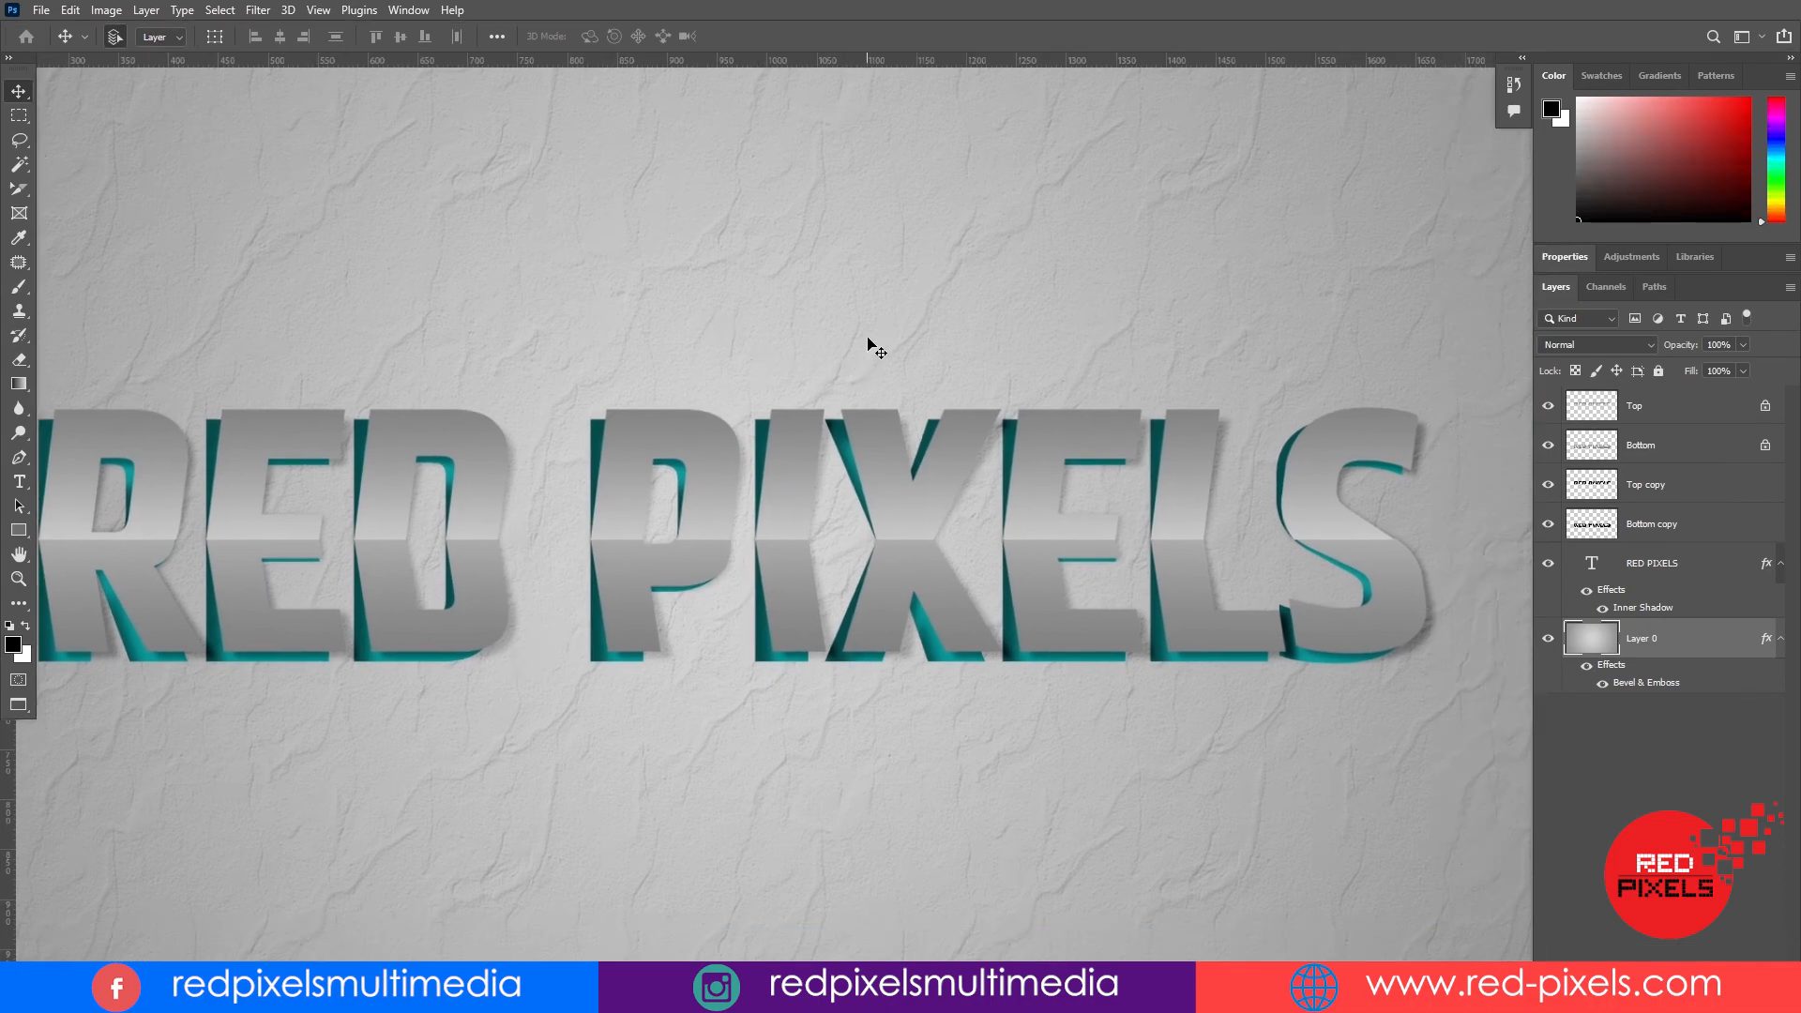
key(f)
drag(908, 283, 1083, 297)
scroll(1083, 296, up, 3)
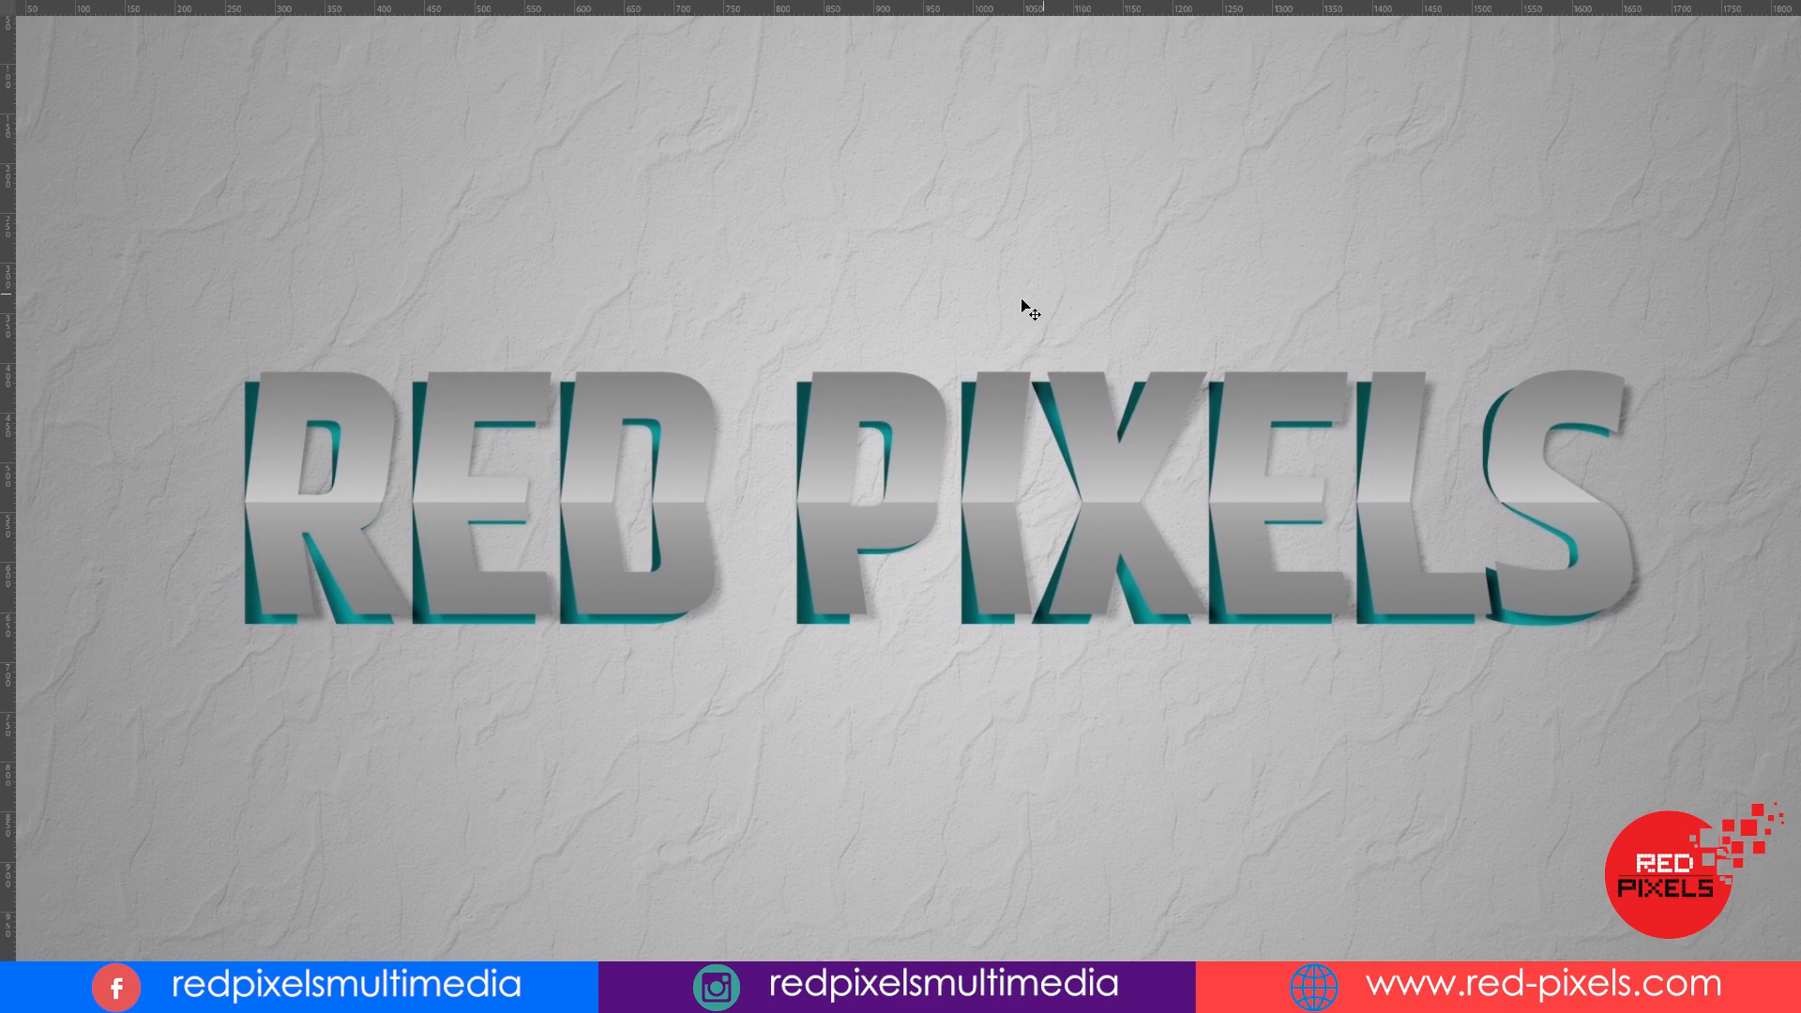
drag(960, 273, 964, 275)
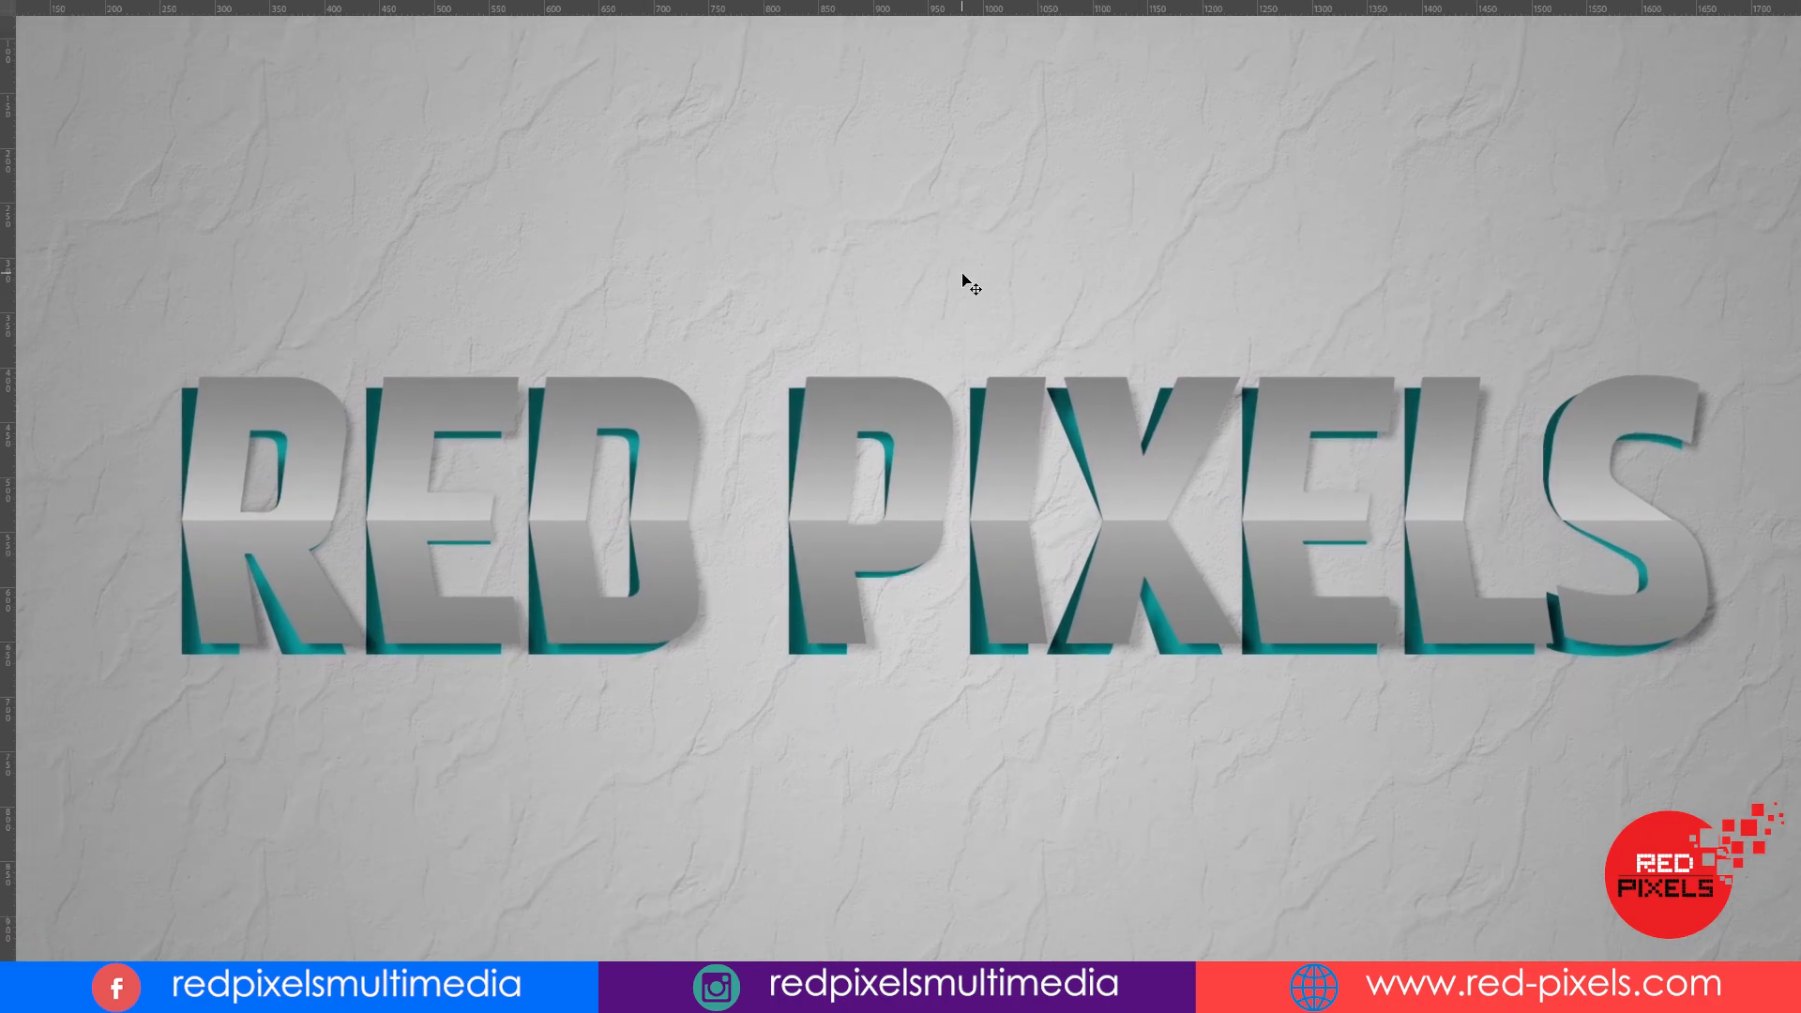
- Rotate the Top, Bottom, Top copy, Bottom copy and RED PIXELS layers together counterclockwise so the lettering slopes upward to the right
click(70, 11)
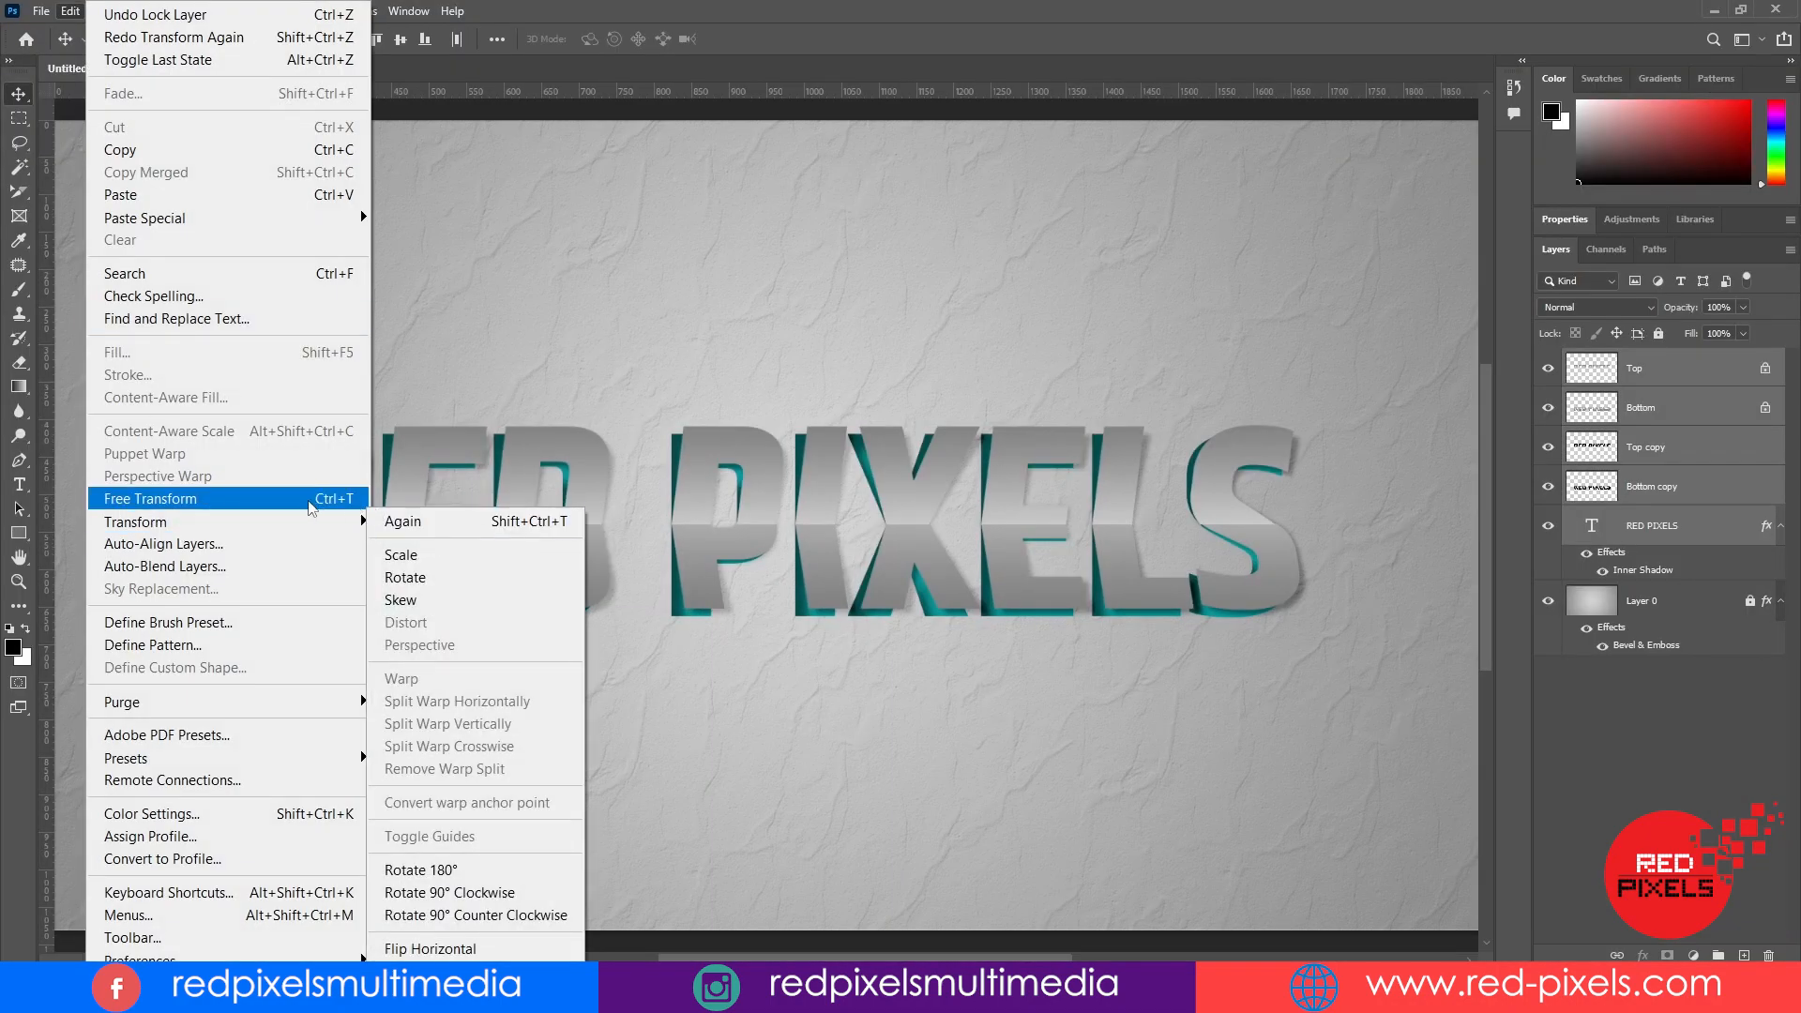
click(309, 501)
drag(1332, 418, 1297, 248)
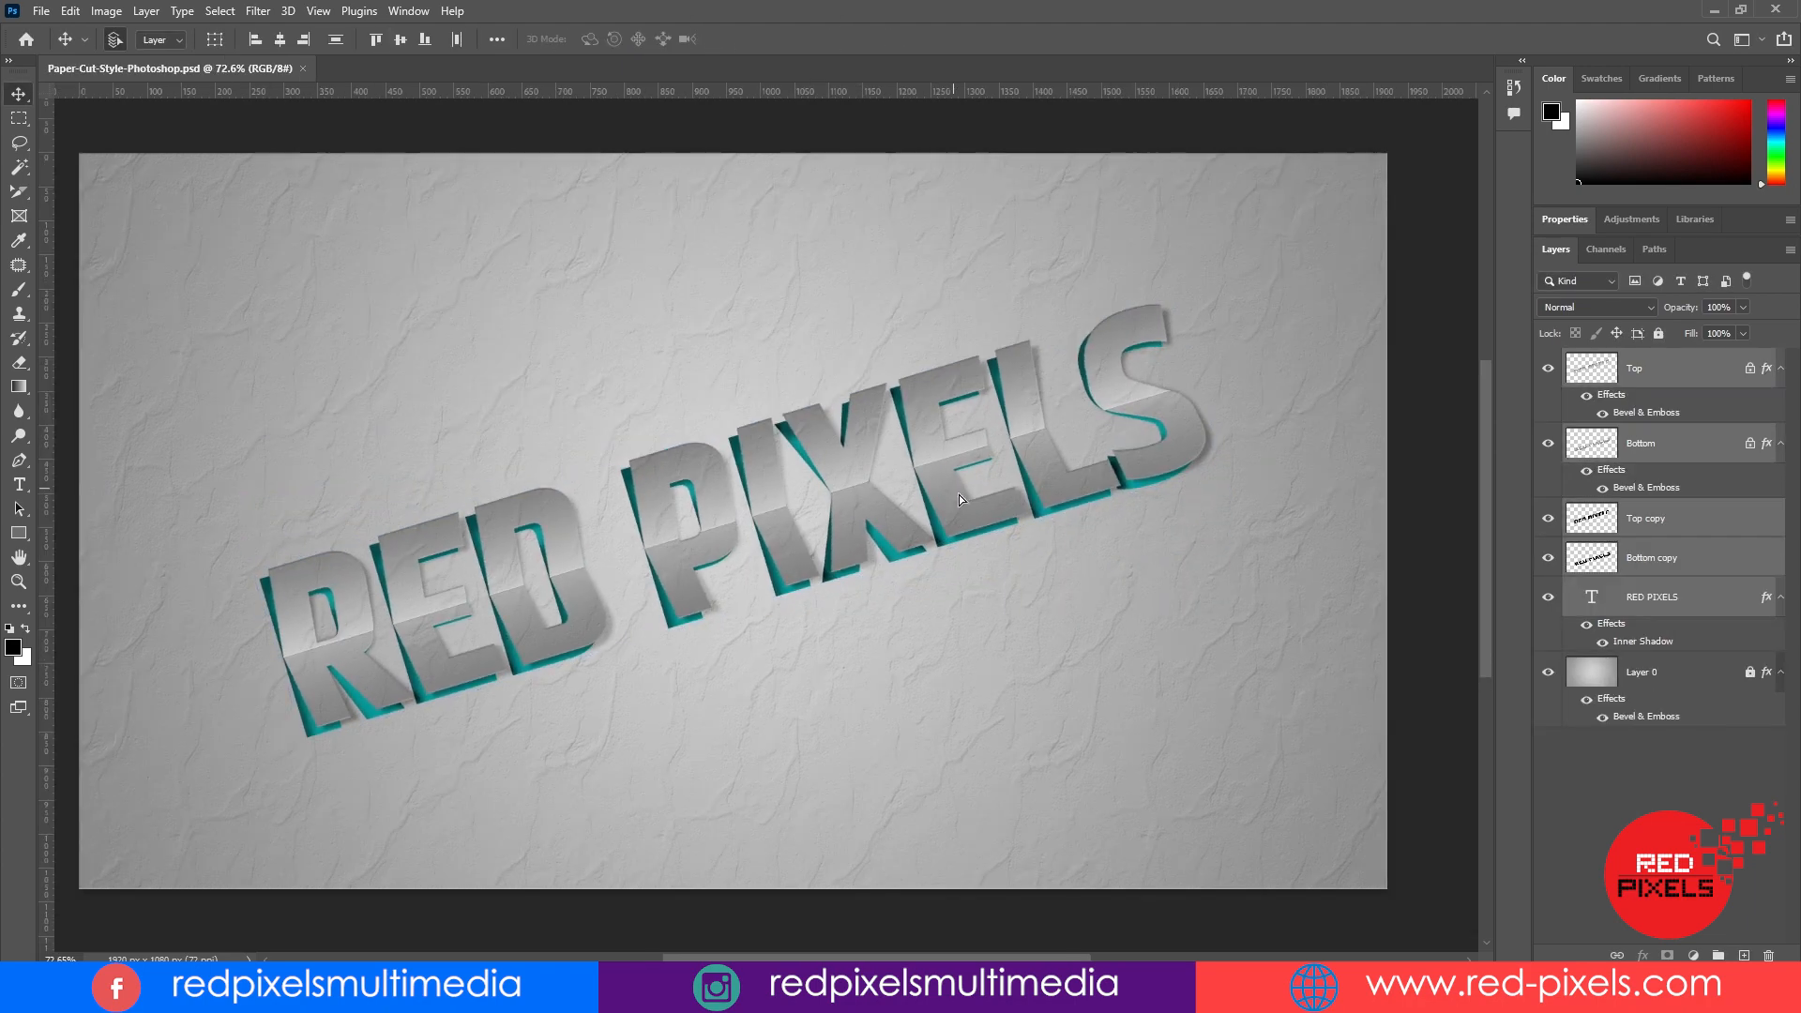
drag(959, 494, 1105, 625)
drag(1105, 625, 1107, 626)
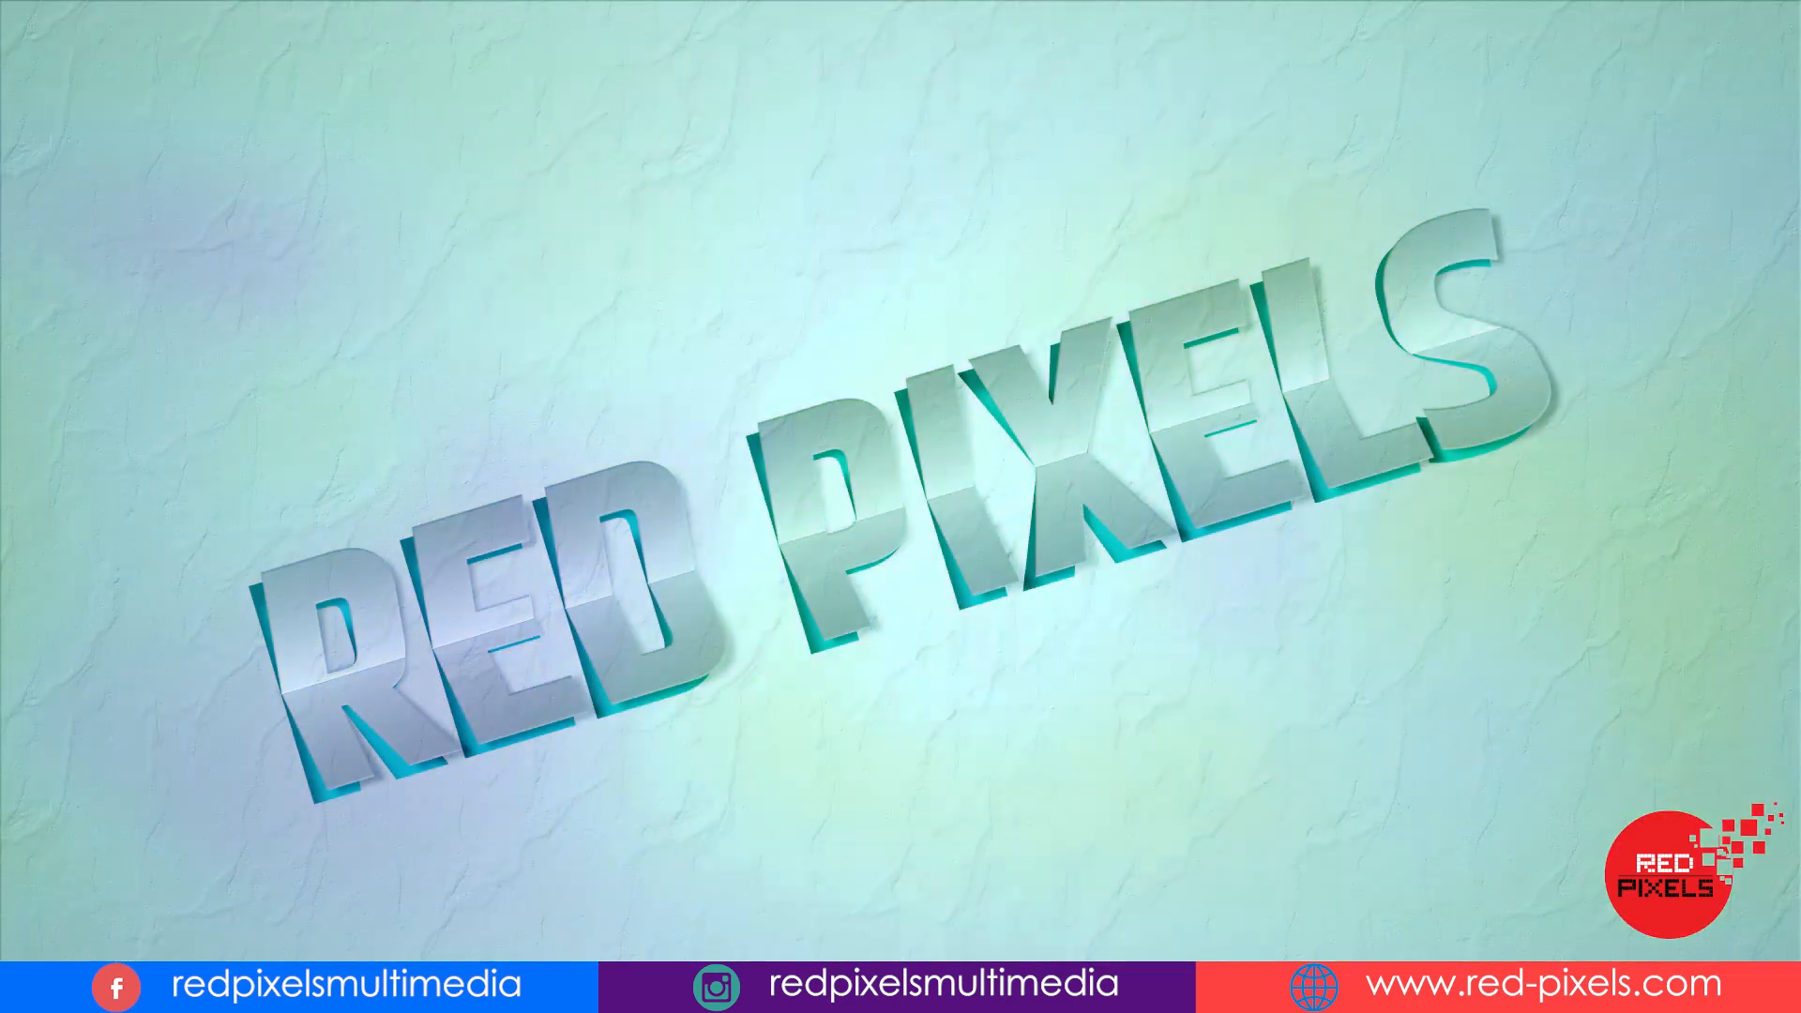